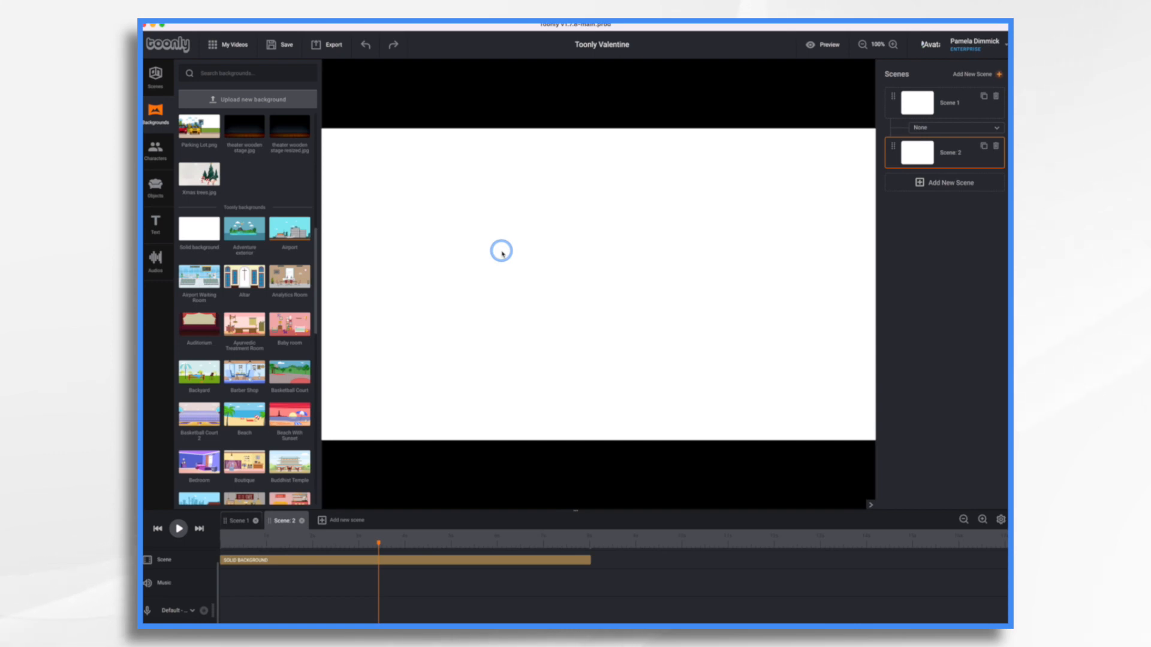
# Add the Female Professor character to the left part of Scene 2's stage
pyautogui.click(154, 154)
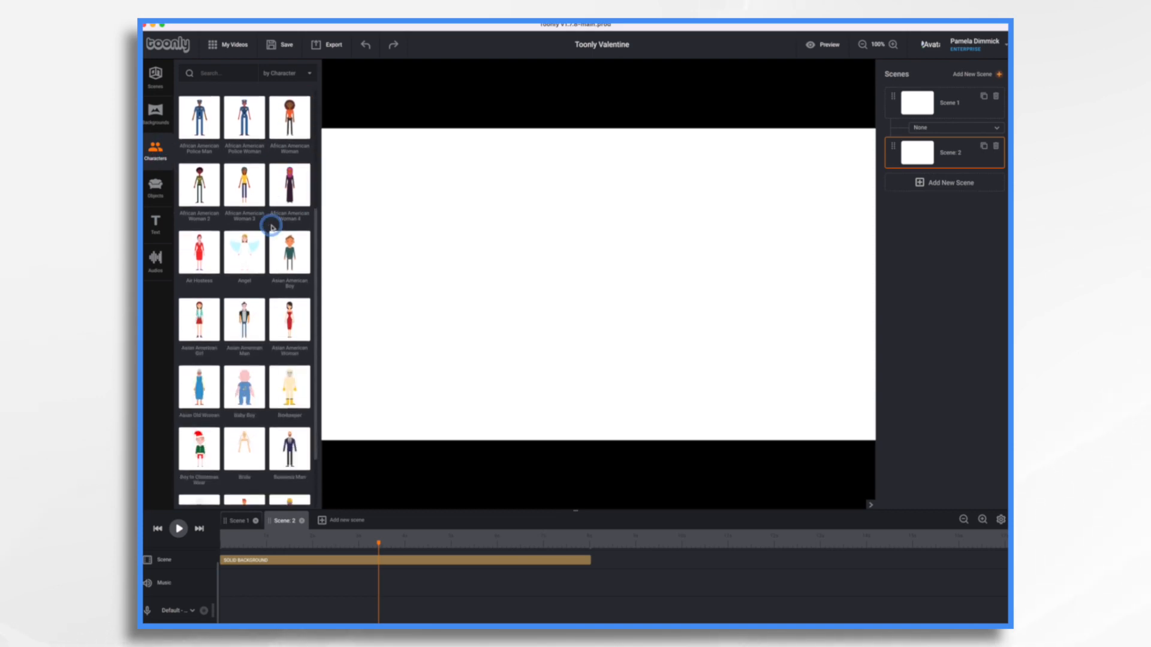
pyautogui.scroll(-10, 271, 226)
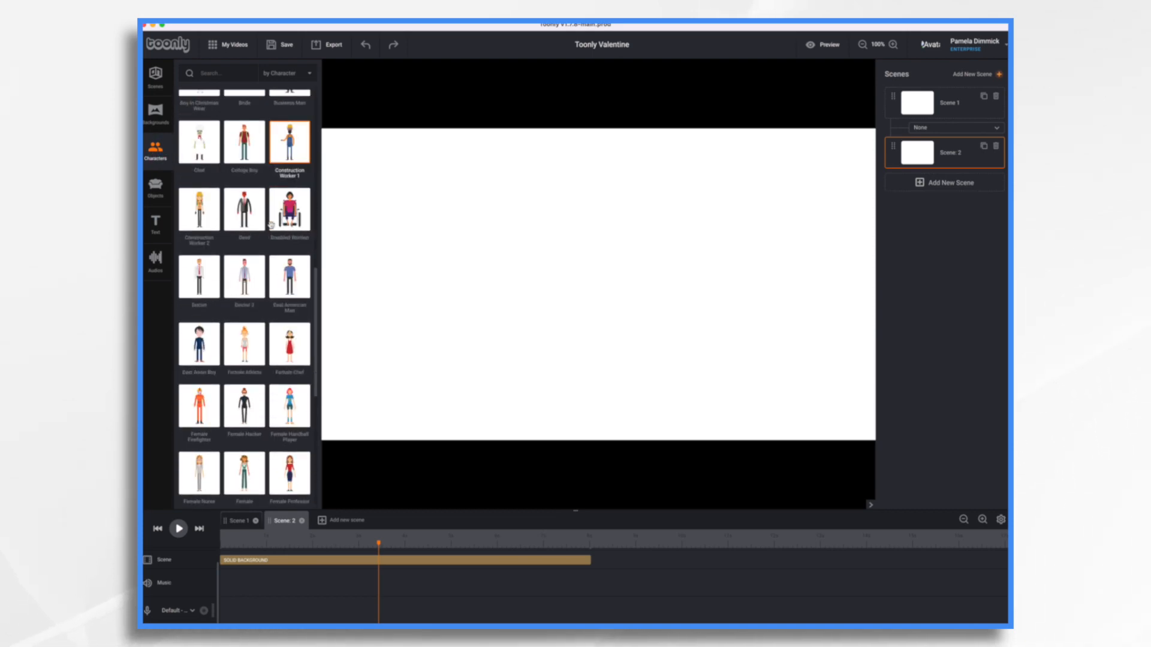
pyautogui.scroll(-5, 271, 225)
pyautogui.click(283, 280)
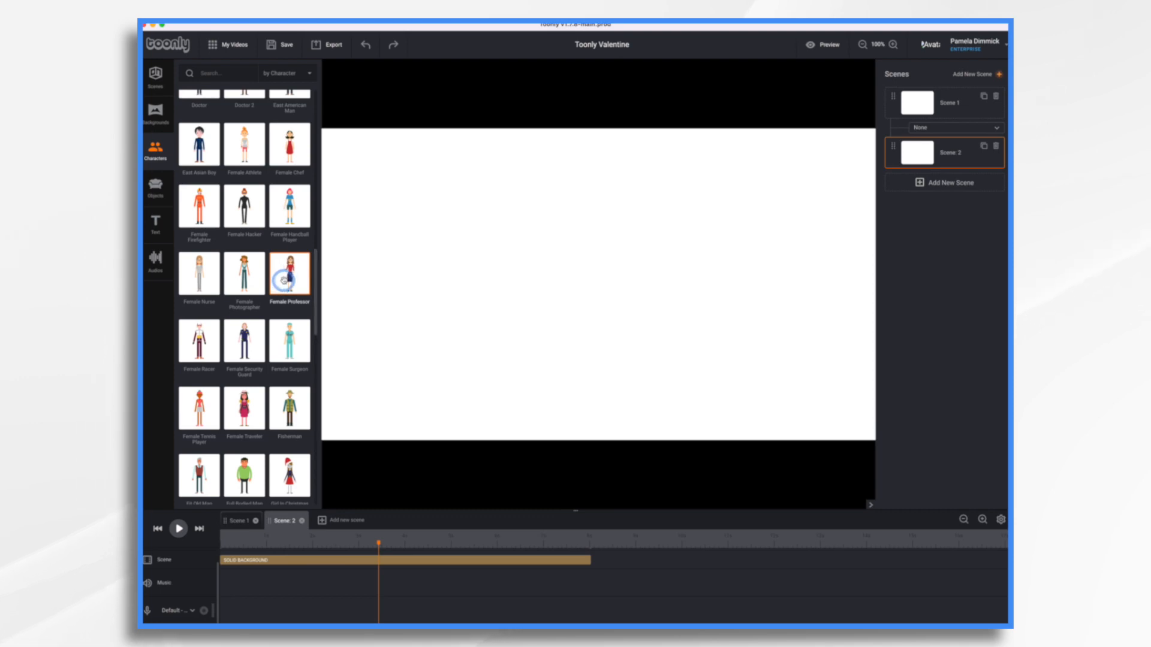
pyautogui.moveTo(283, 281); pyautogui.dragTo(440, 271)
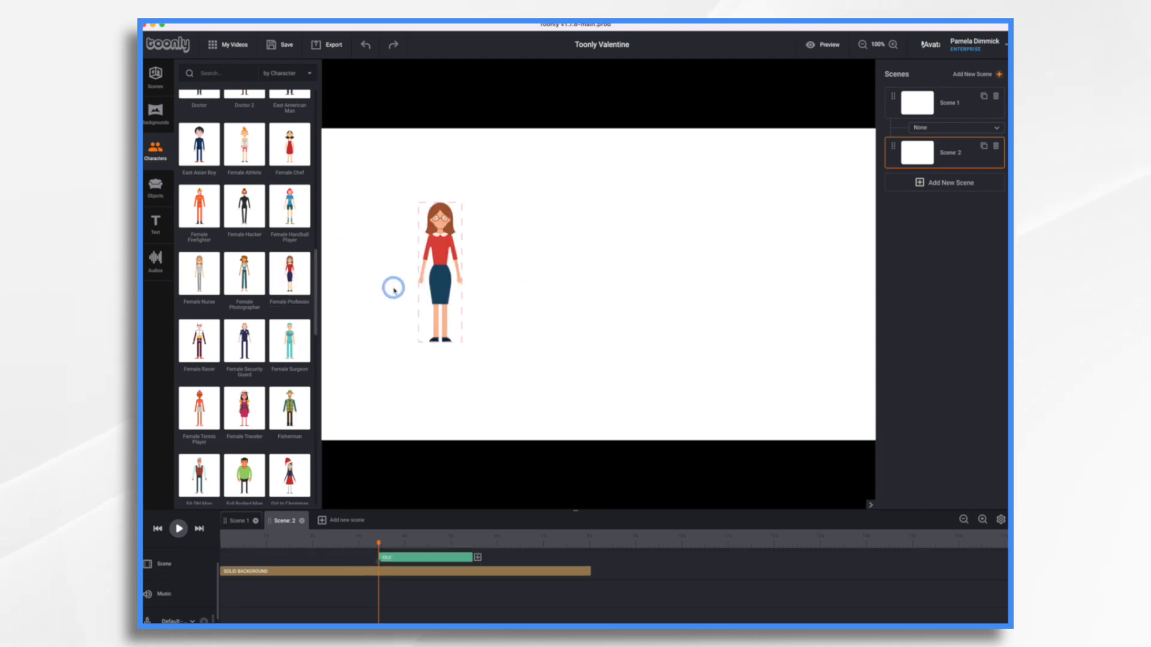
# Enlarge the professor to nearly the full stage height and move her Idle clip to the start of the scene's timeline
pyautogui.click(447, 318)
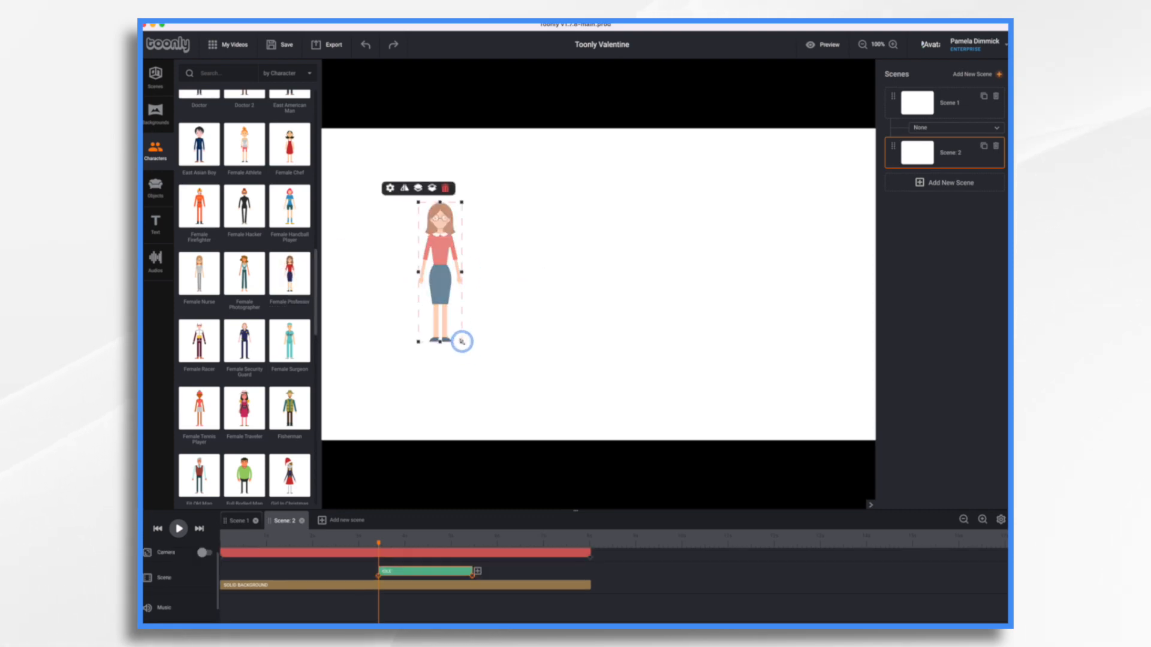
pyautogui.moveTo(461, 342); pyautogui.dragTo(434, 283)
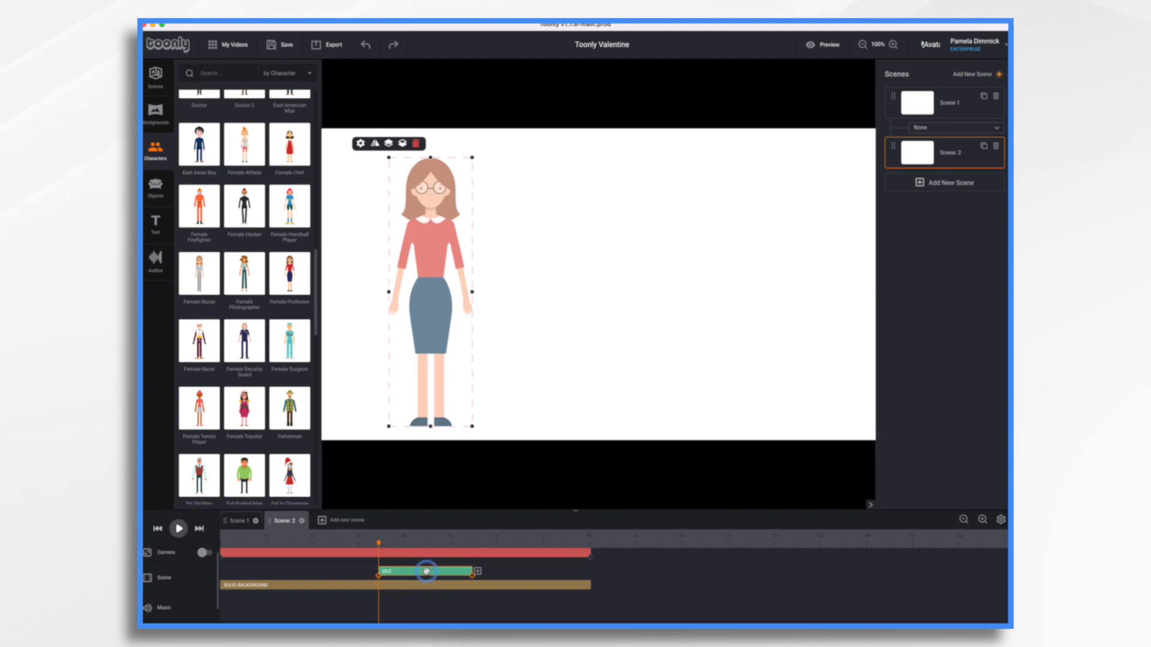
pyautogui.moveTo(426, 571); pyautogui.dragTo(273, 560)
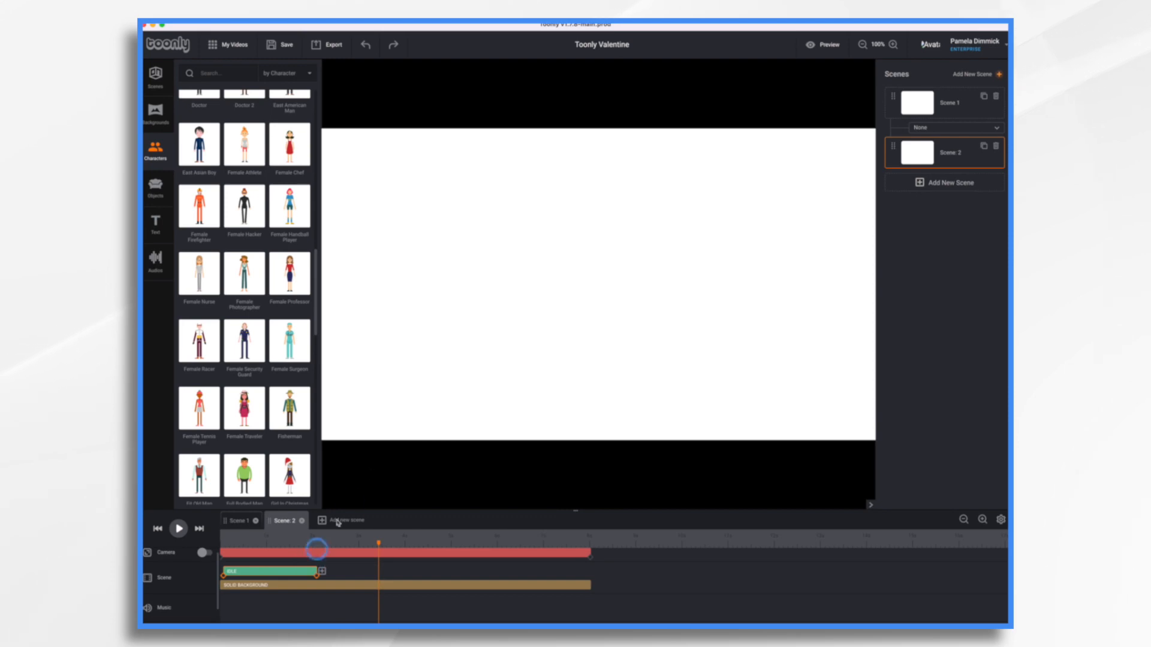
pyautogui.click(258, 542)
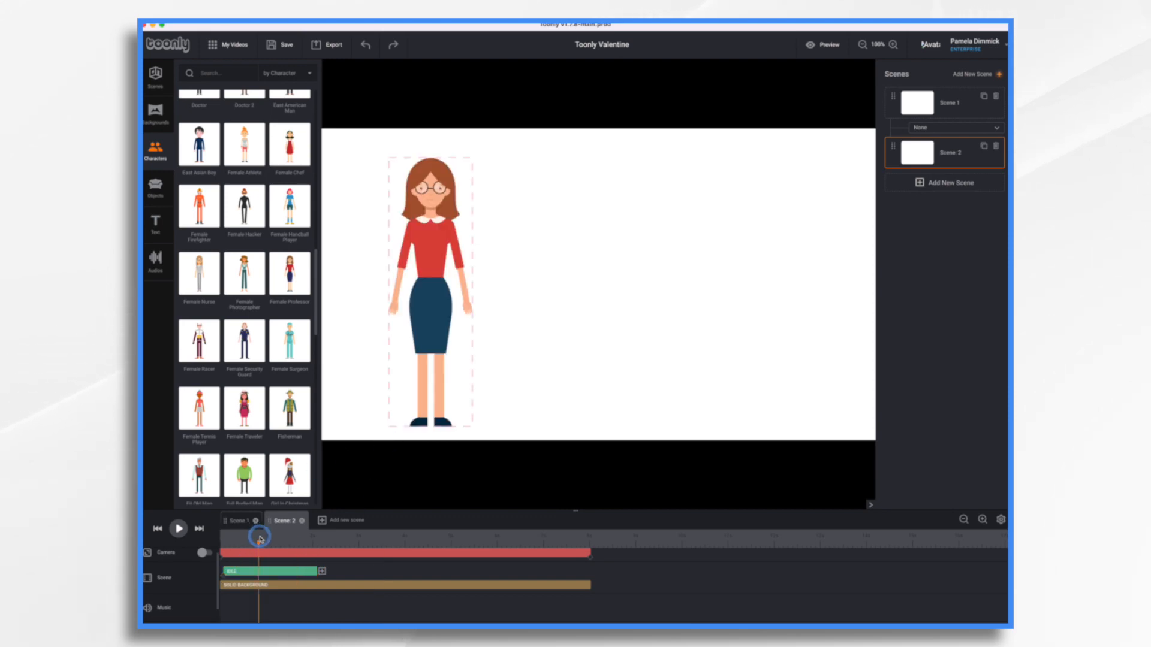
# Check the professor's animation settings and play the scene from the start to view her entrance and exit effects
pyautogui.click(304, 572)
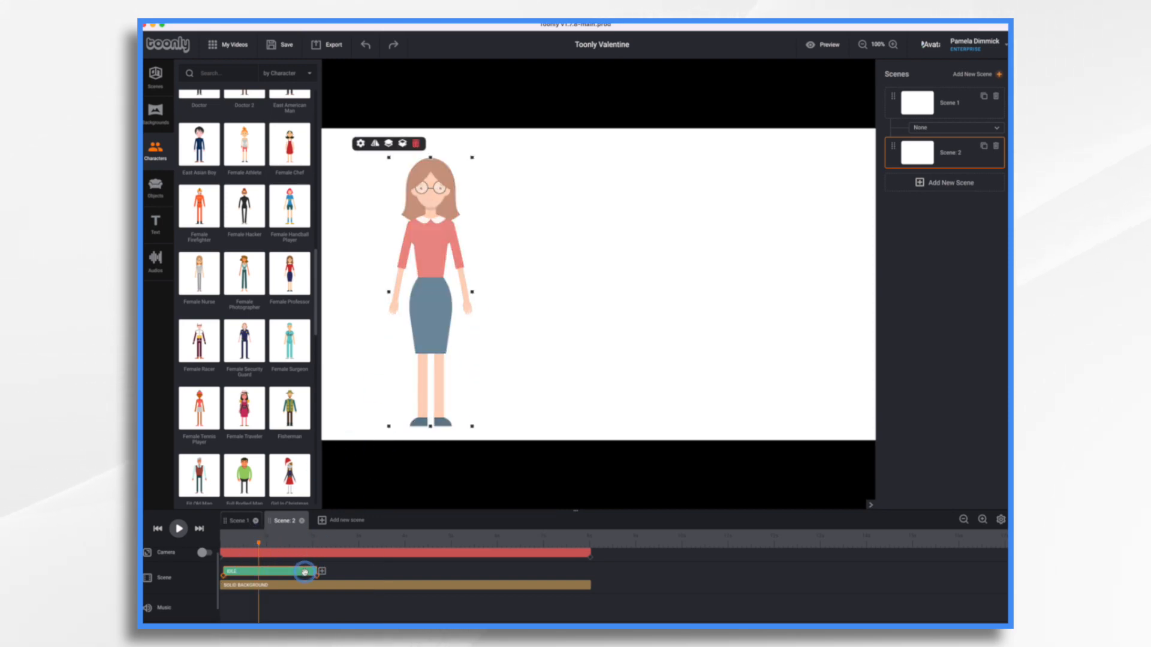
pyautogui.click(361, 144)
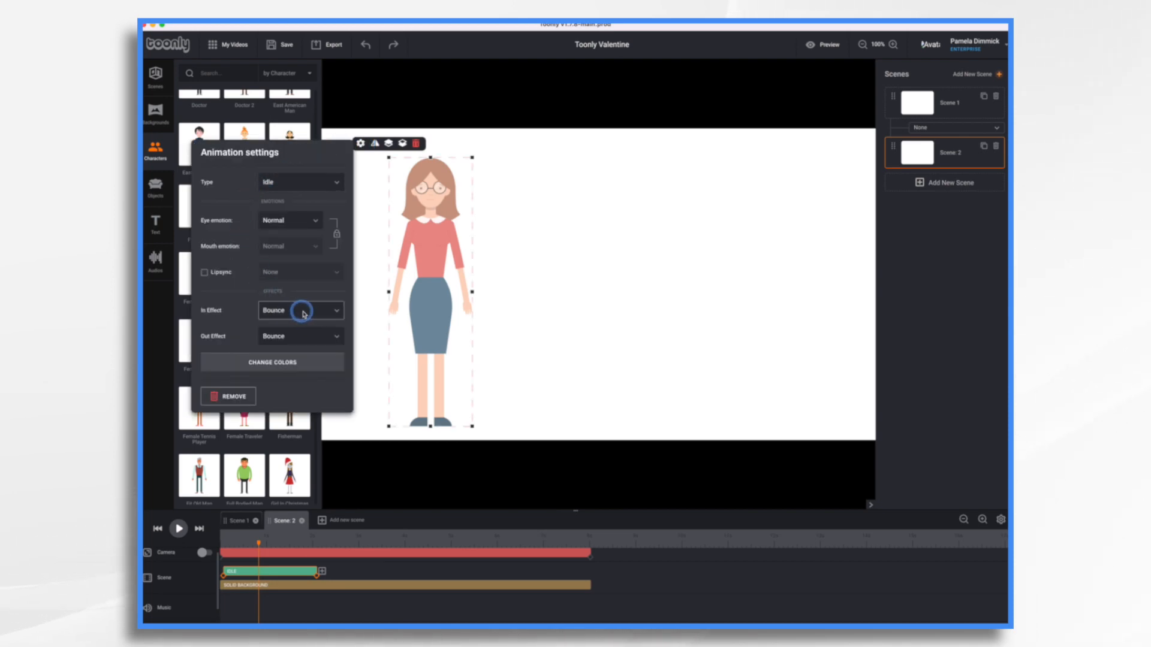
pyautogui.click(158, 529)
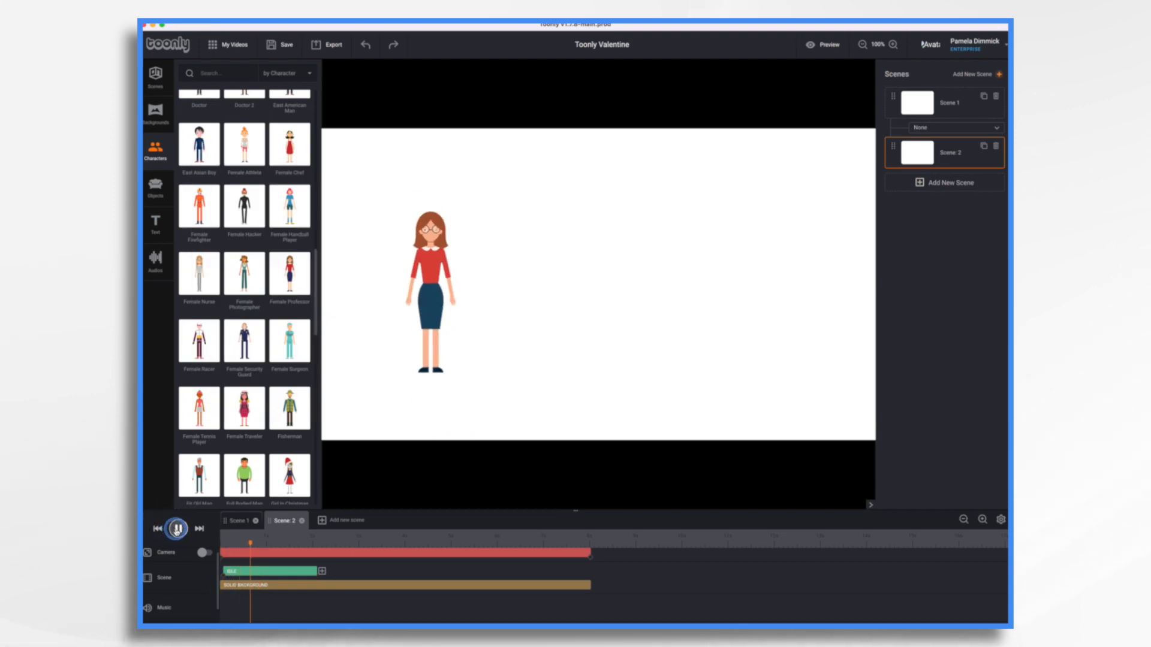
pyautogui.click(179, 530)
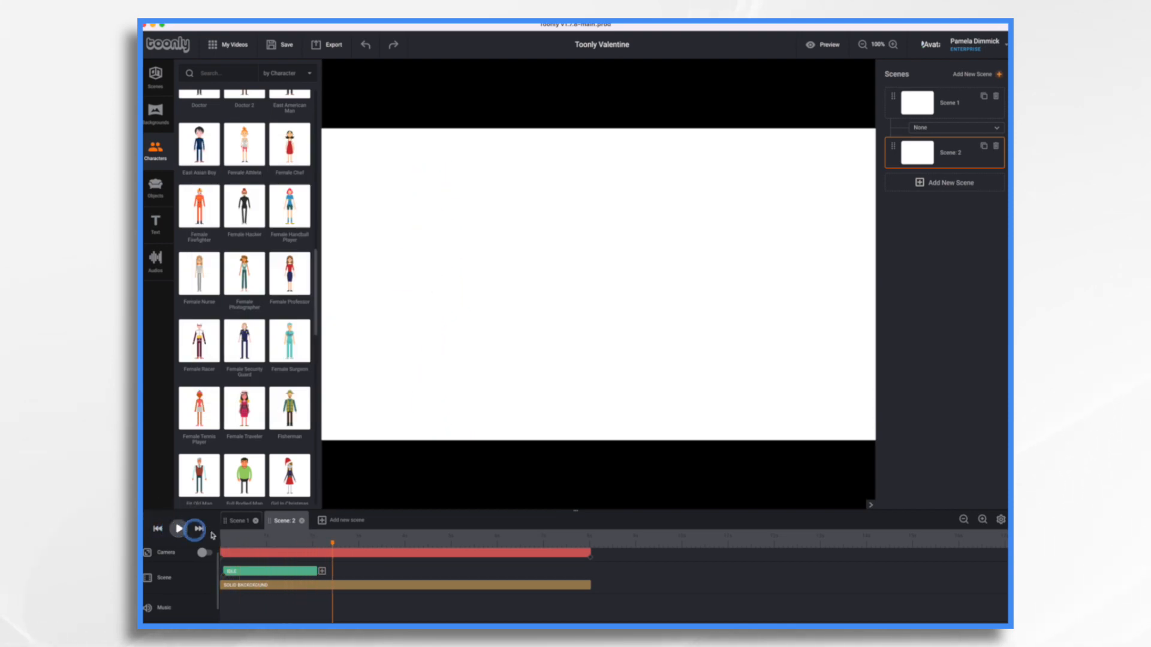
# Set the In Effect of the professor's Idle clip to Hand
pyautogui.click(264, 535)
pyautogui.click(265, 572)
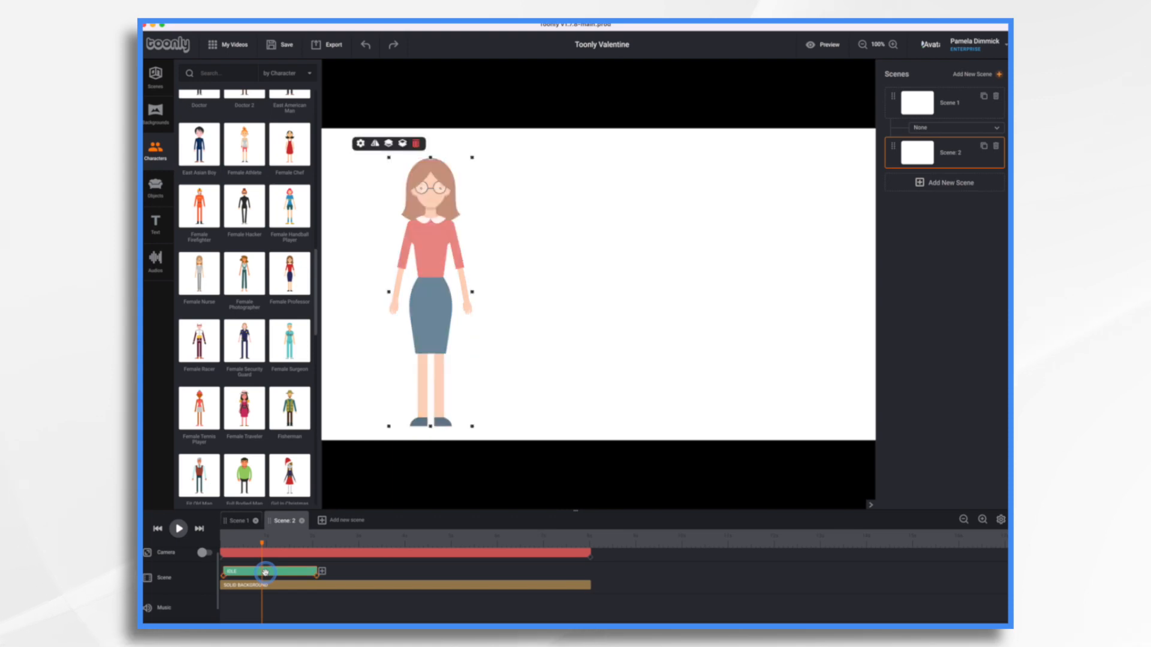
pyautogui.click(361, 144)
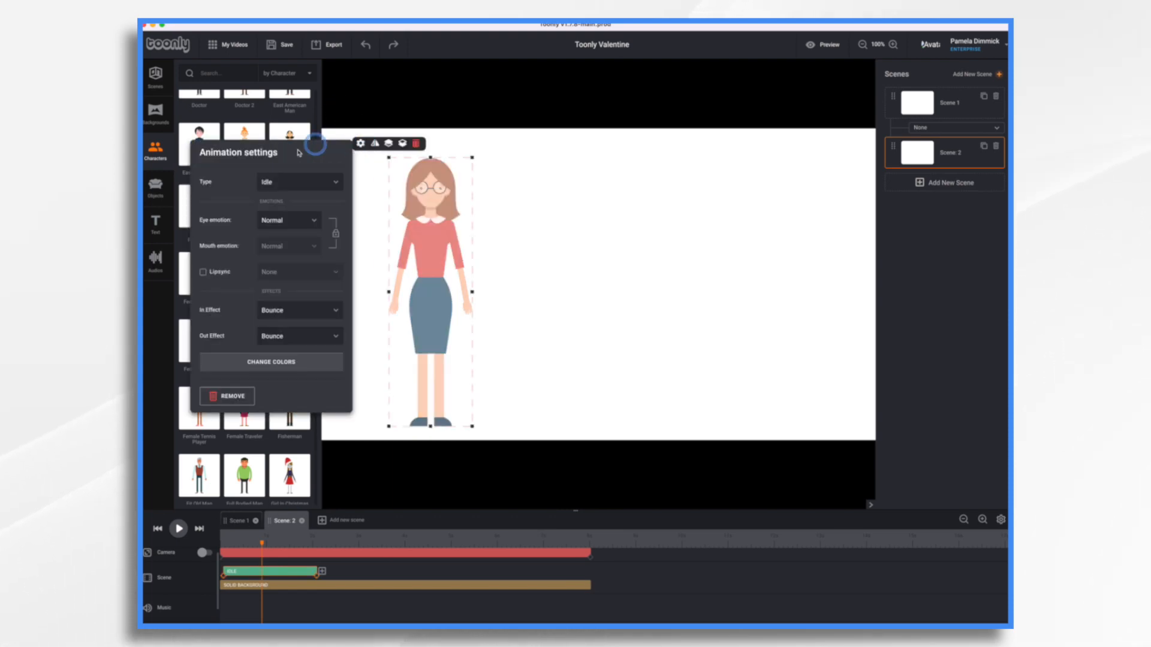
pyautogui.click(340, 310)
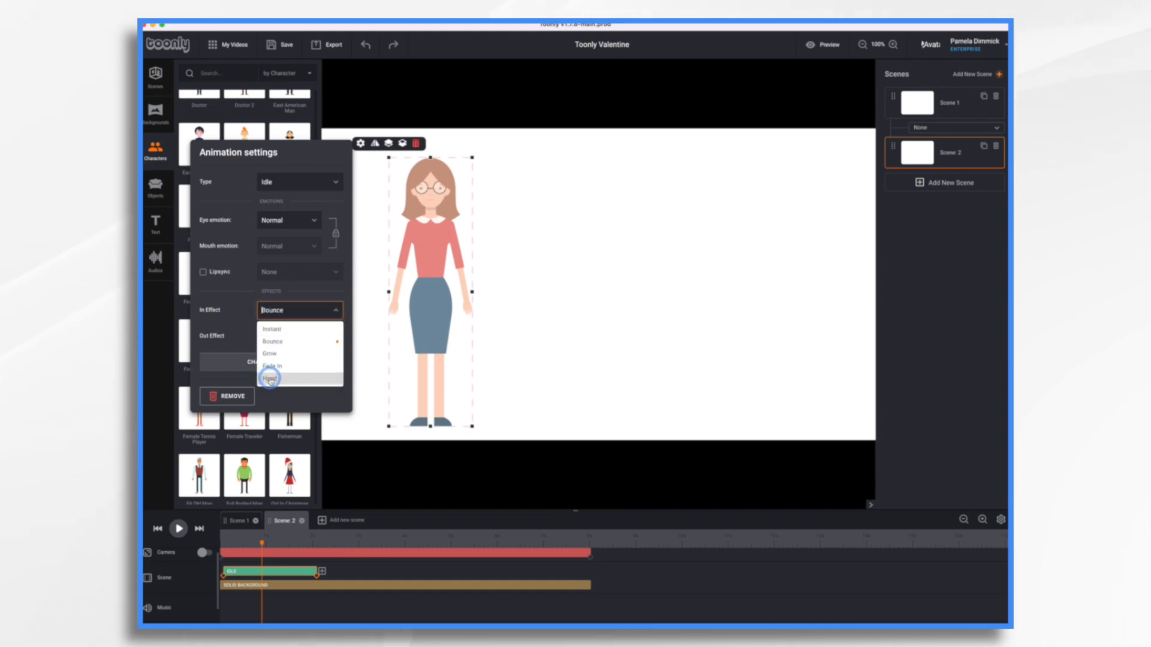
pyautogui.click(270, 379)
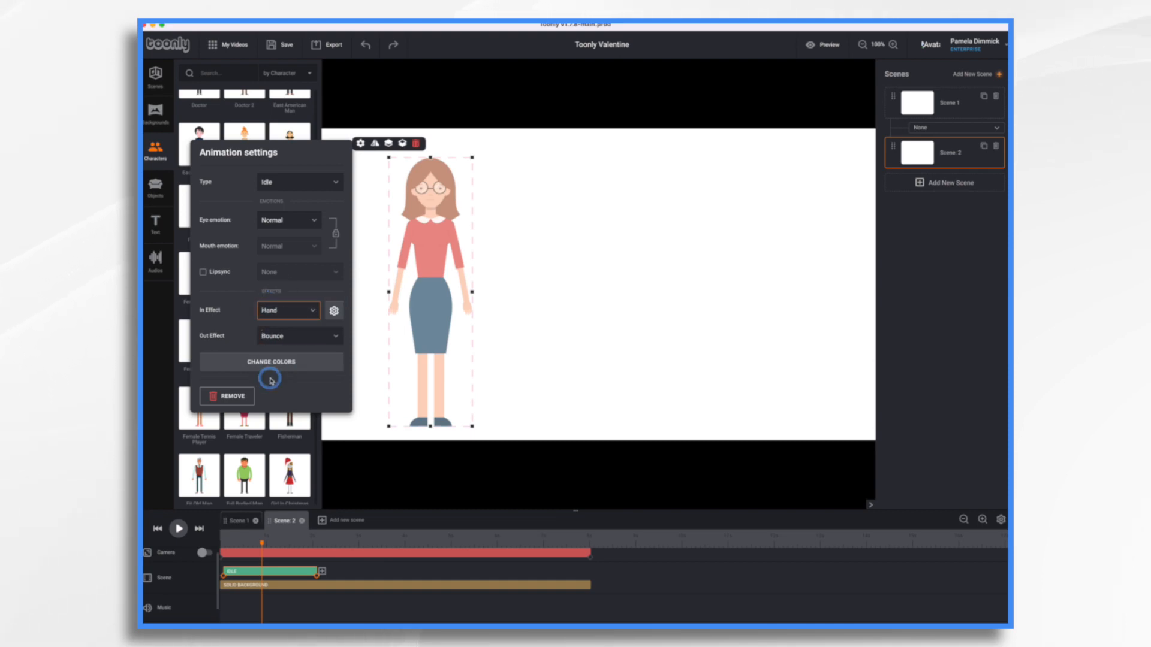
# In the Hand effect's settings, place the arm horizontally from the left side and set the type to Hand
pyautogui.click(334, 311)
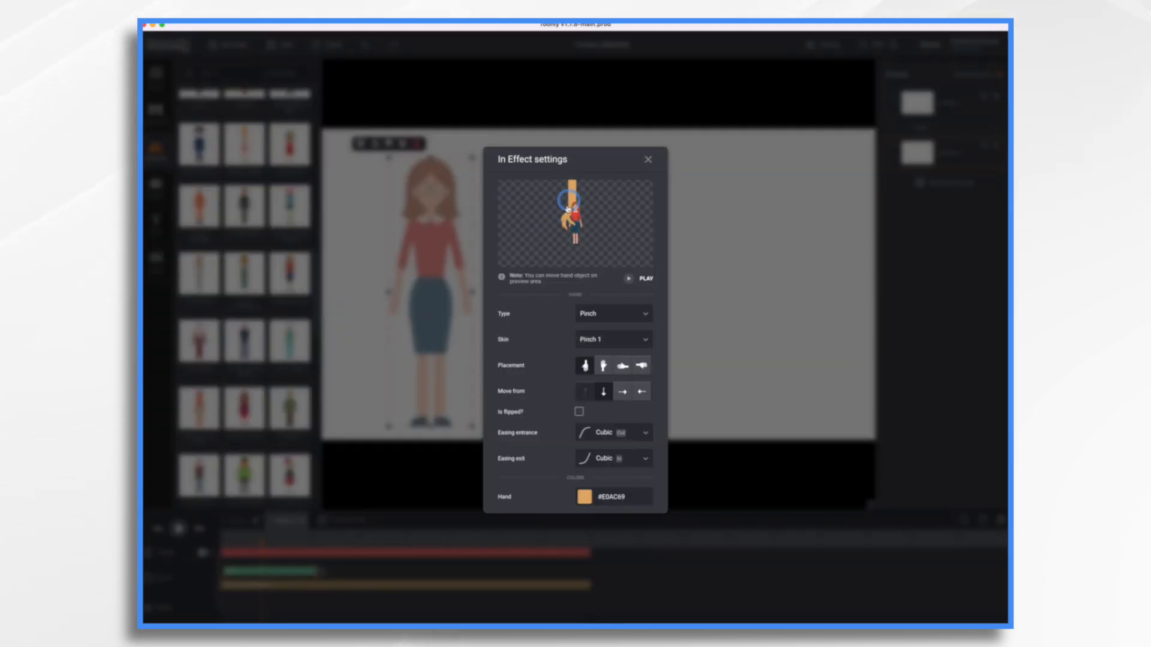
pyautogui.moveTo(575, 190); pyautogui.dragTo(575, 253)
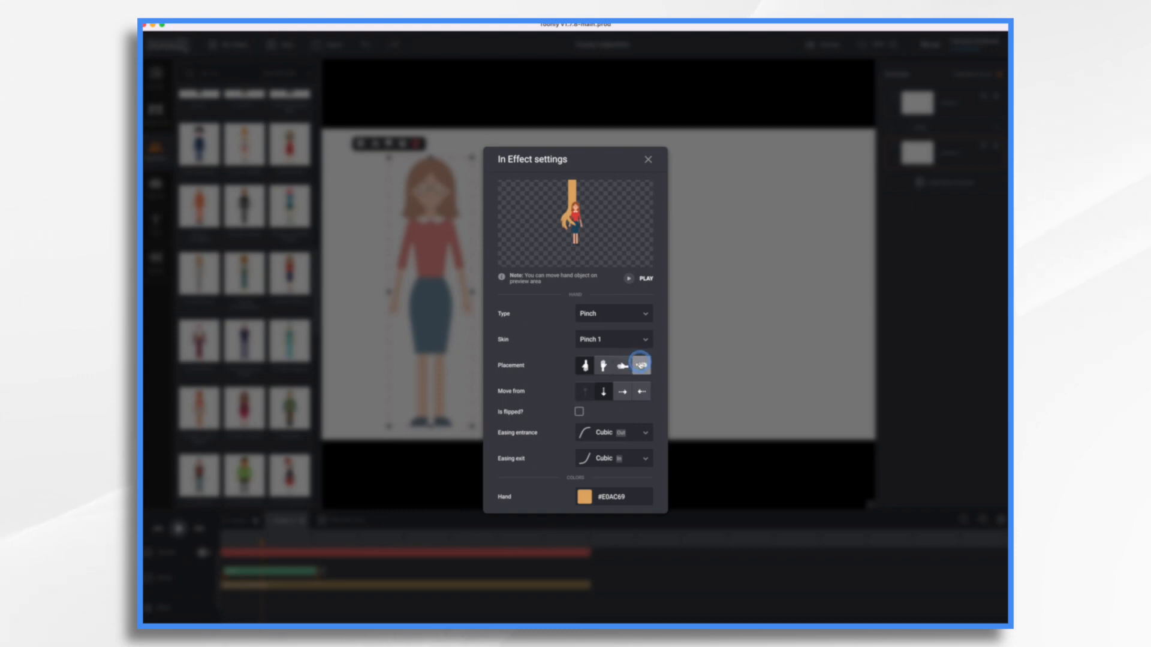
pyautogui.click(640, 364)
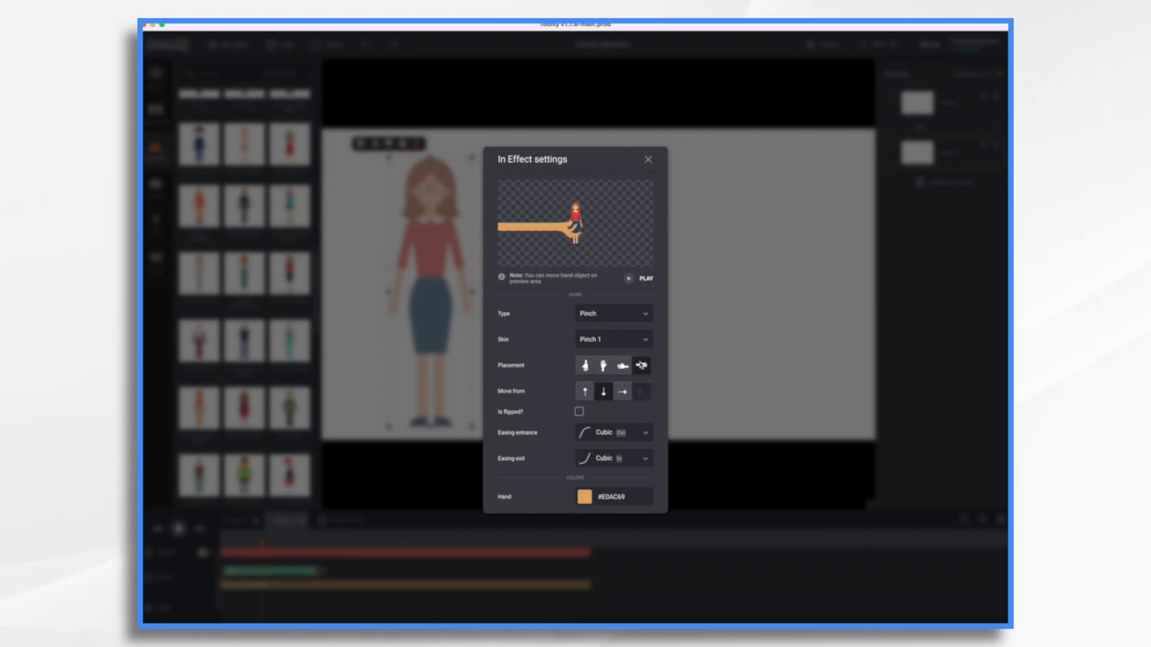
pyautogui.click(645, 314)
pyautogui.click(593, 332)
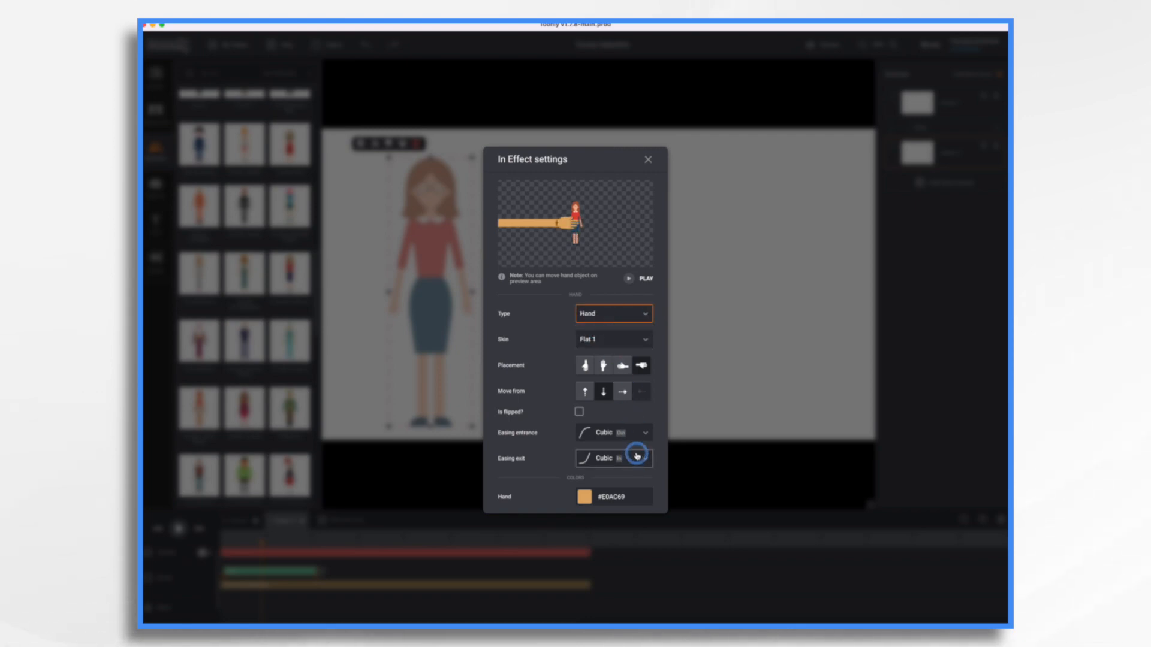
# Set the hand colour to #C68642, make it move in from the left, and preview the entrance
pyautogui.click(585, 499)
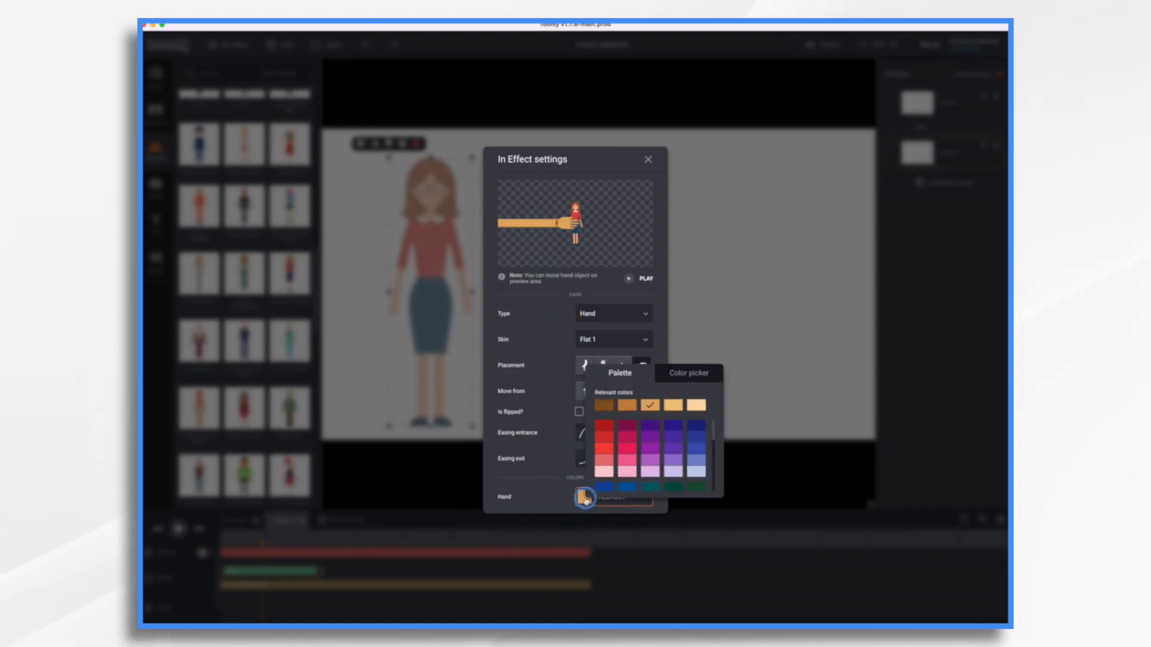
pyautogui.click(629, 408)
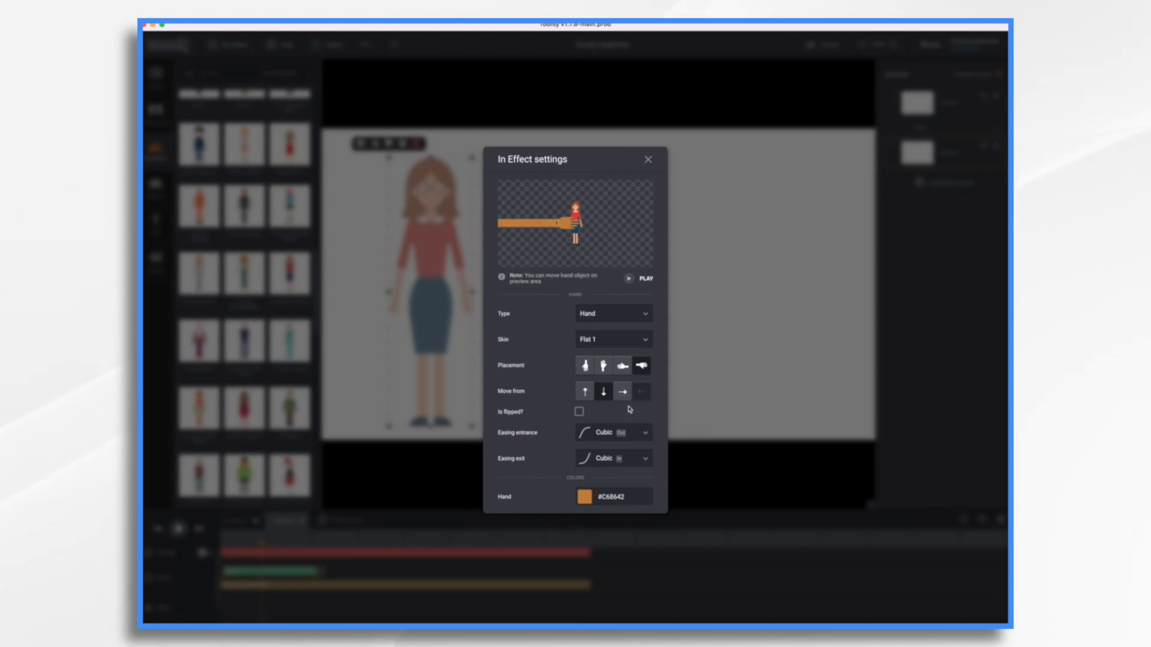
pyautogui.click(622, 395)
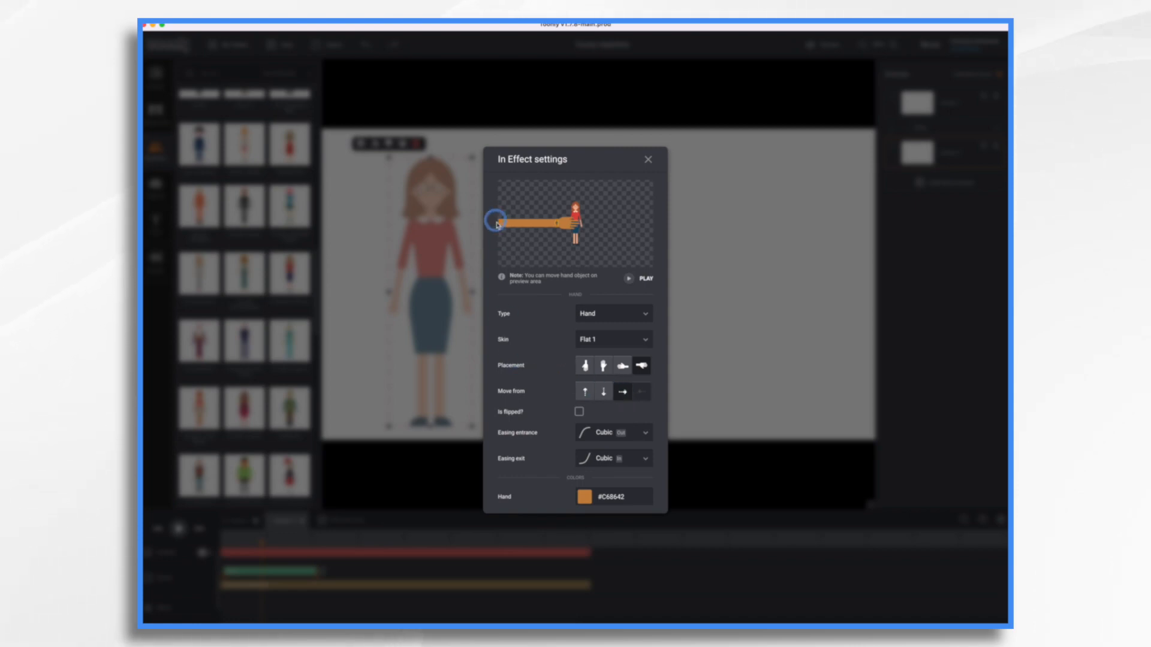
pyautogui.click(630, 280)
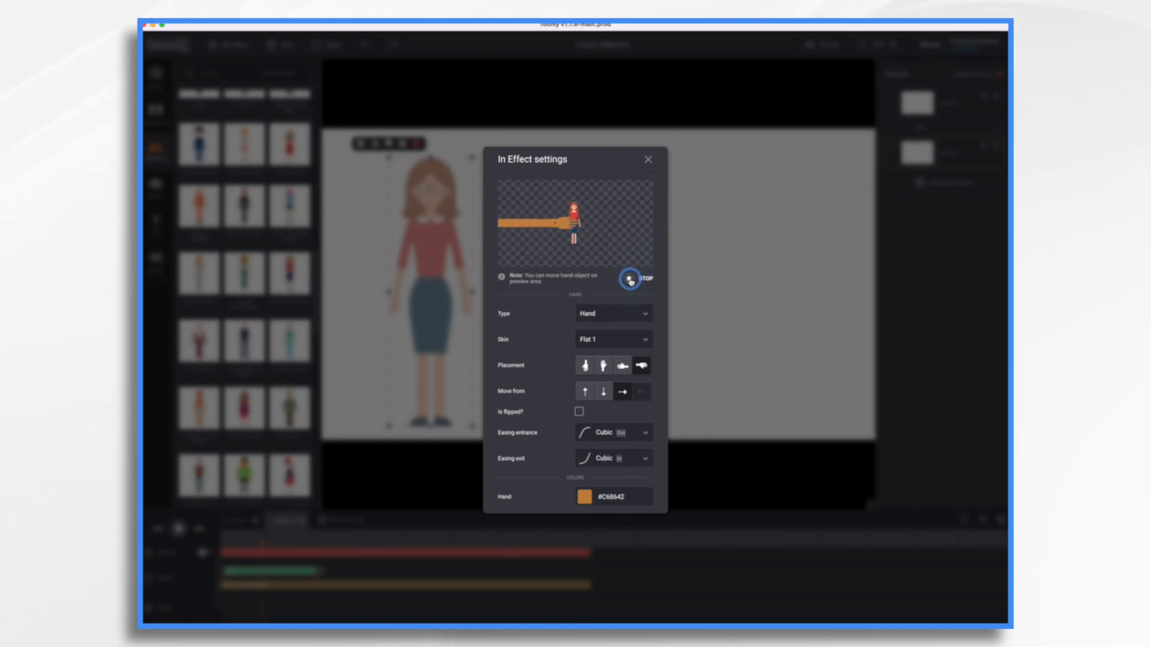
pyautogui.click(630, 280)
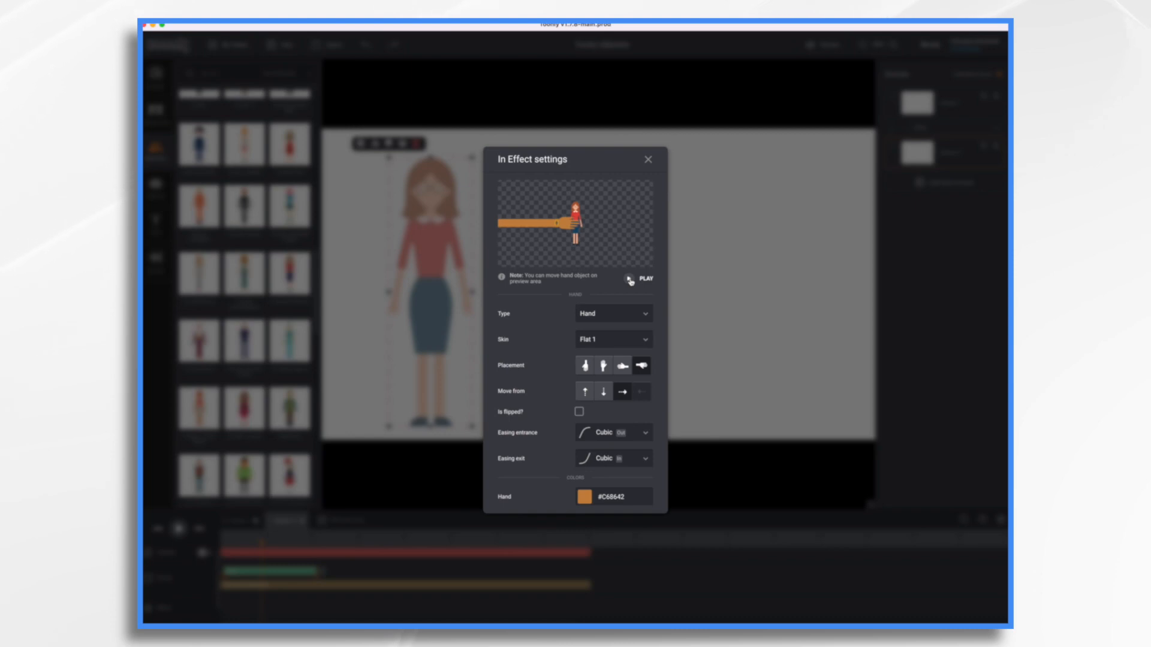
# Set the hand skin to Flat 4 after trying Flat 2, and close the In Effect settings
pyautogui.click(647, 343)
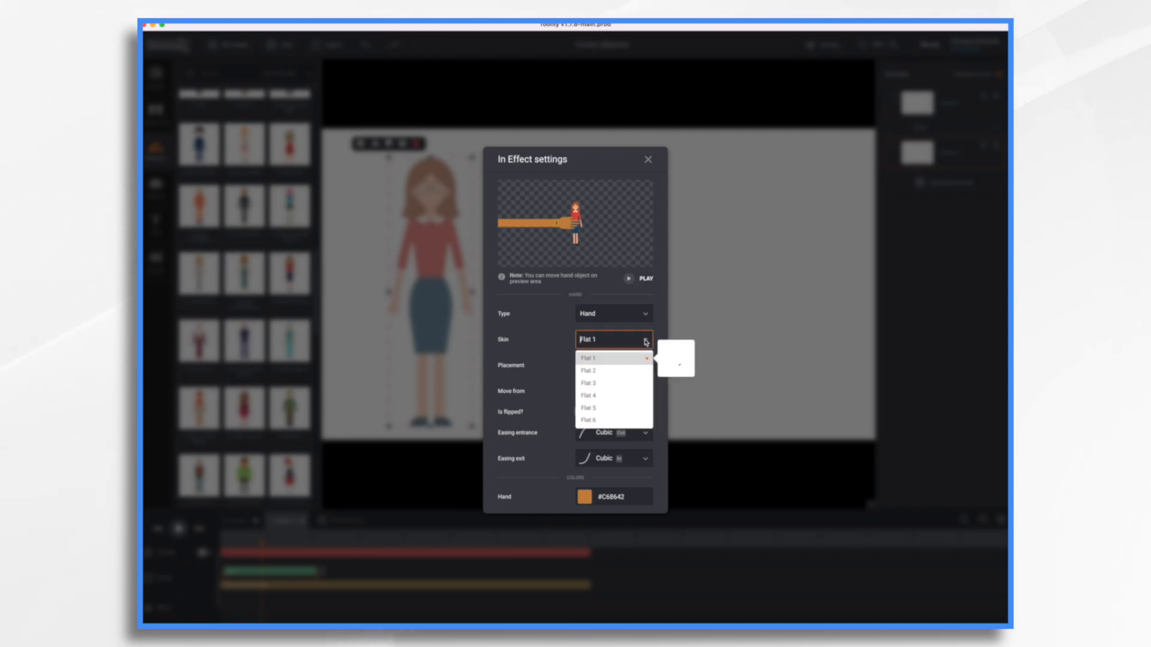
pyautogui.click(589, 371)
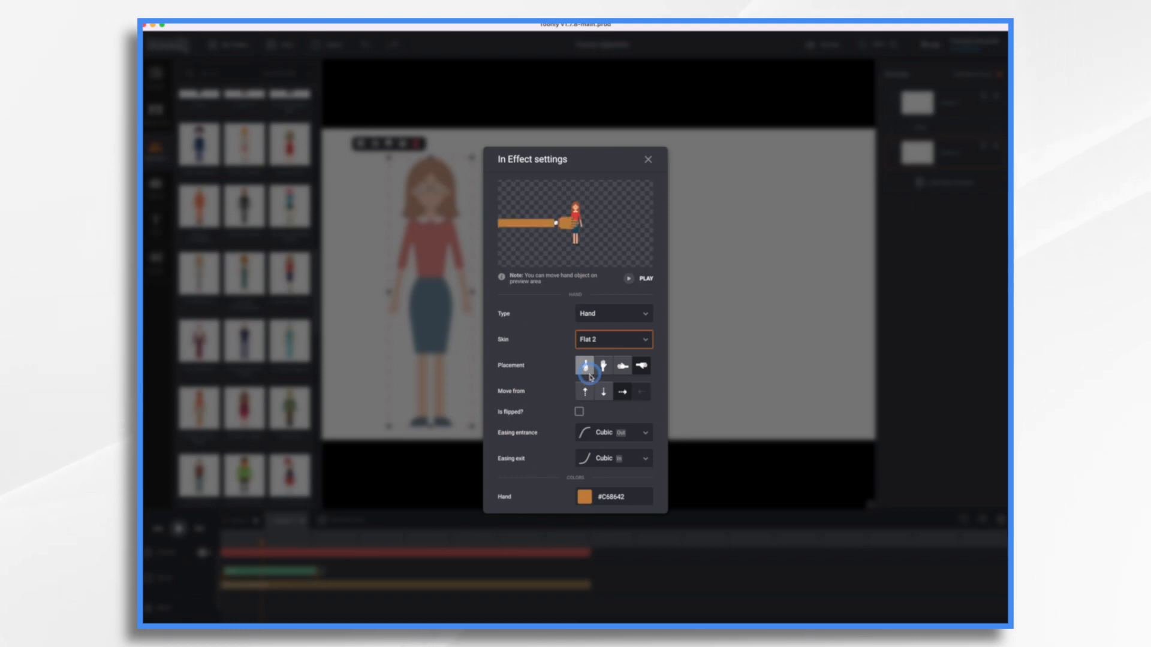
pyautogui.click(640, 337)
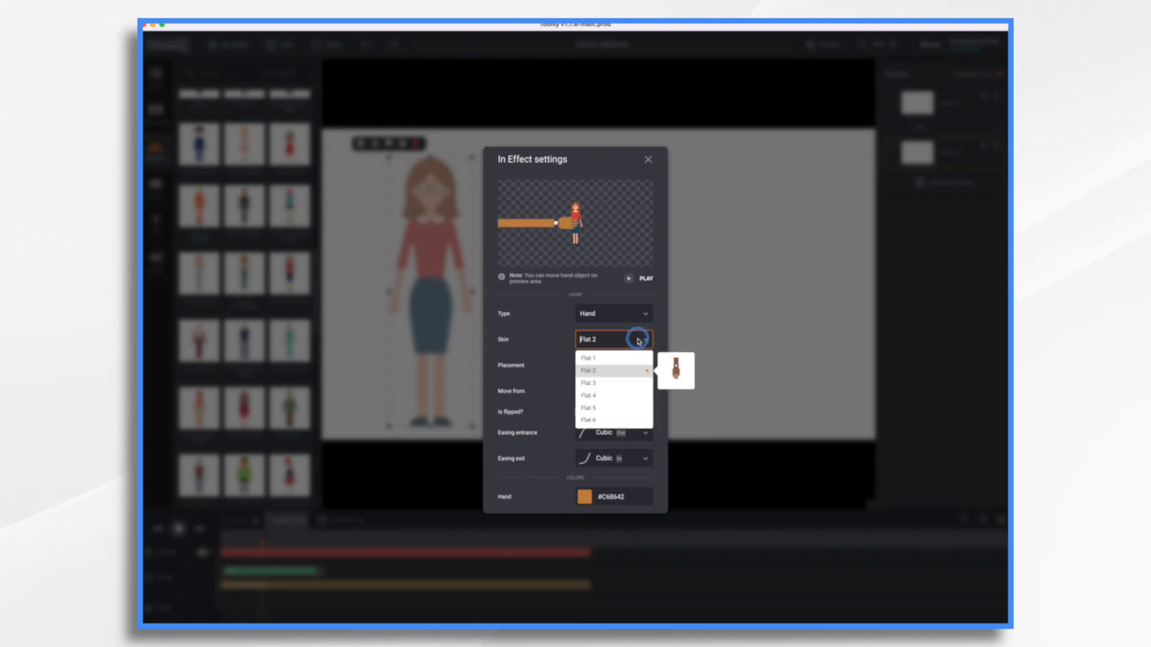
pyautogui.click(589, 396)
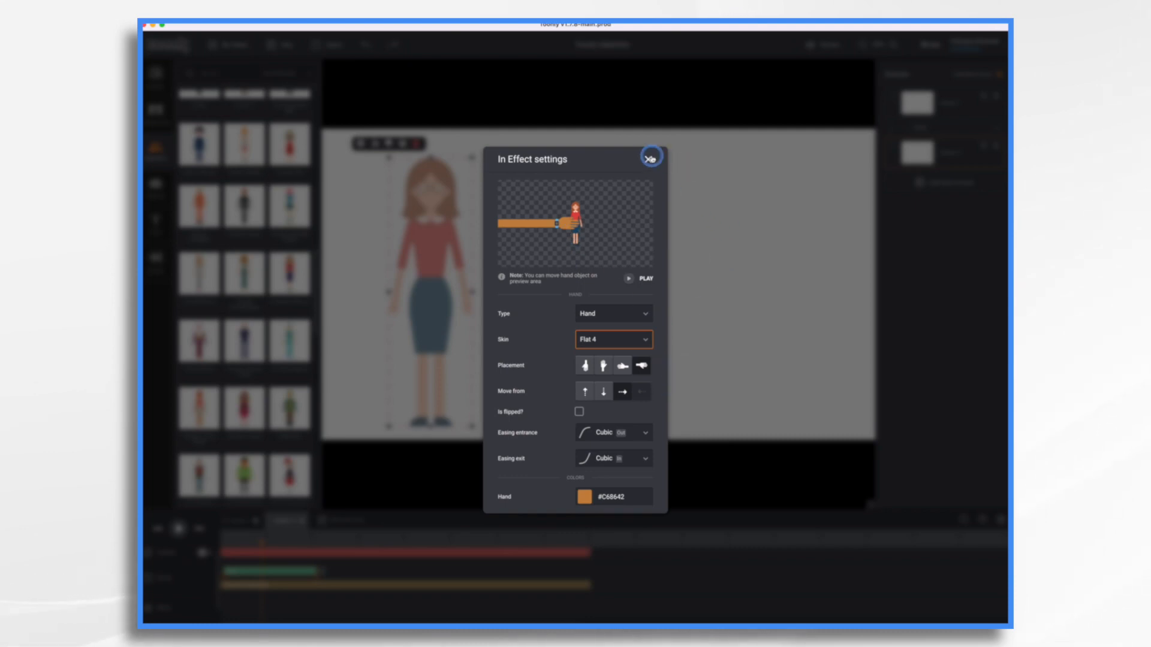
pyautogui.click(648, 159)
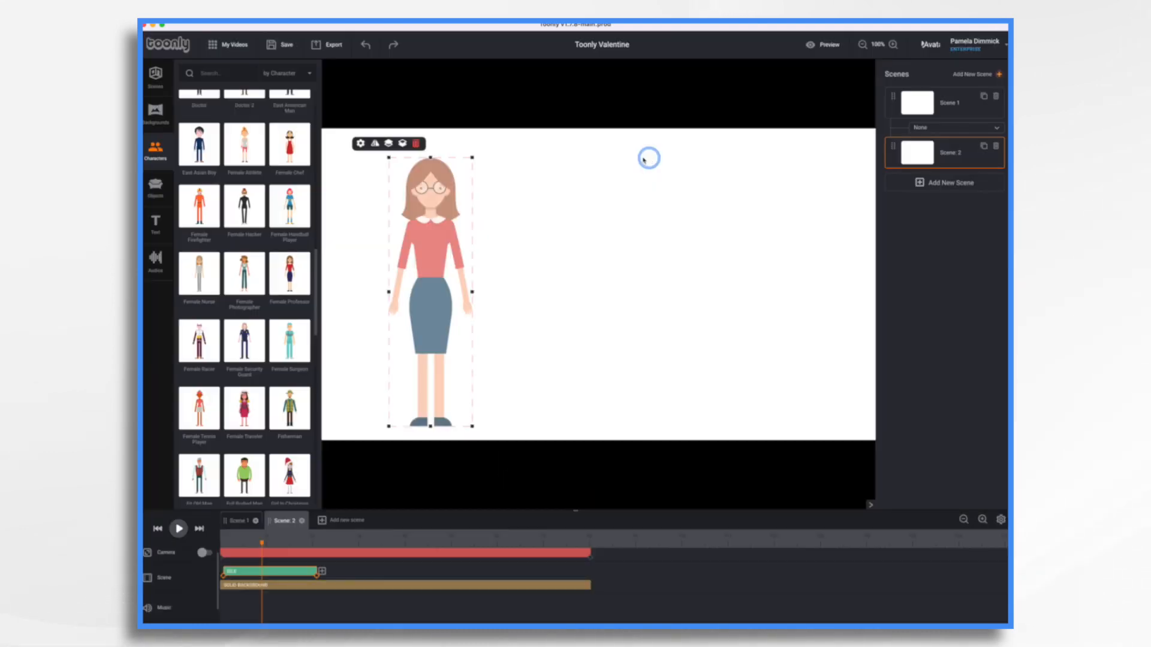
# Play Scene 2 from the start to review the professor's Hand entrance and her exit
pyautogui.click(158, 529)
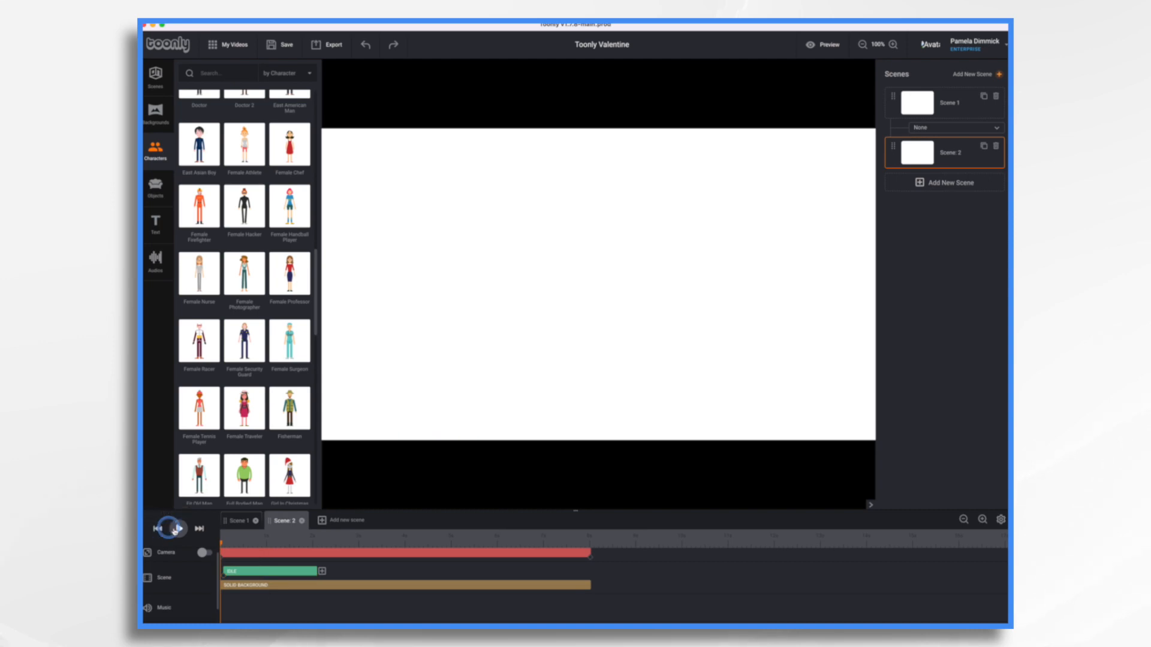
pyautogui.click(178, 529)
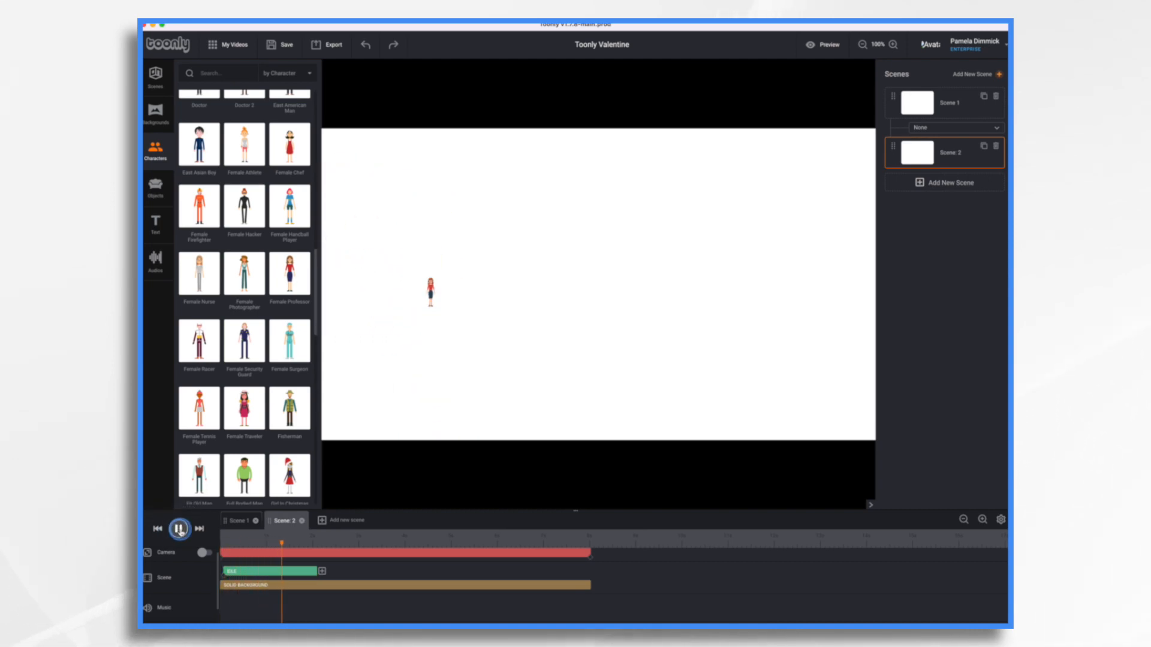
pyautogui.click(179, 529)
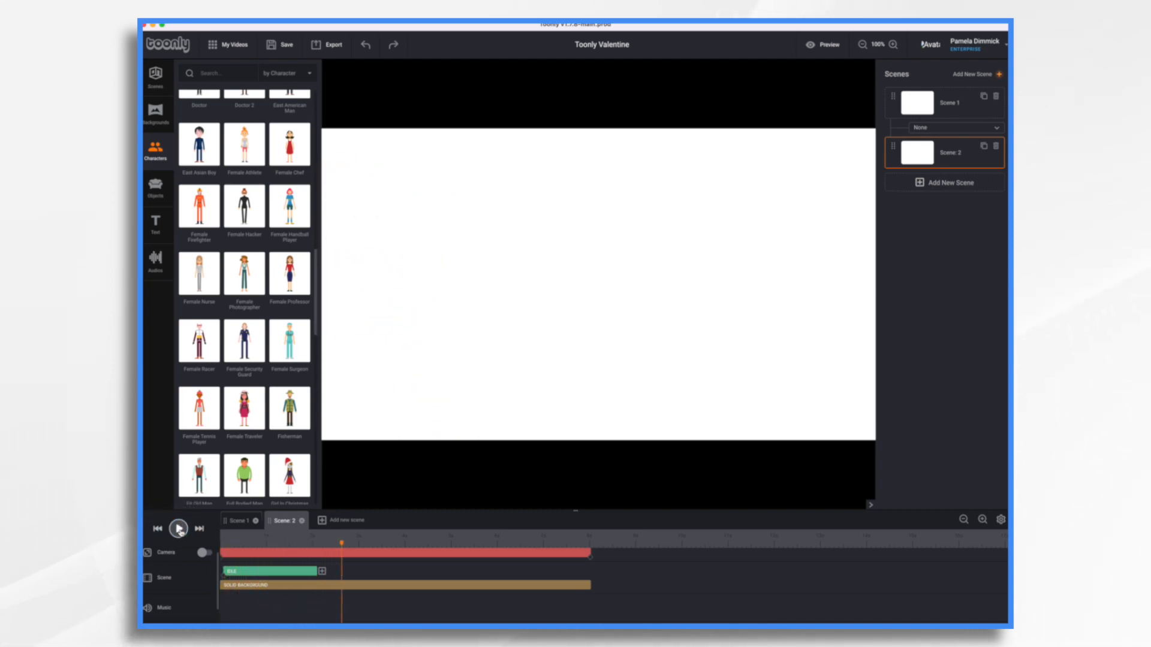
# Add a Say hi animation after the professor's Idle clip and extend it to the end of Scene 2
pyautogui.click(302, 571)
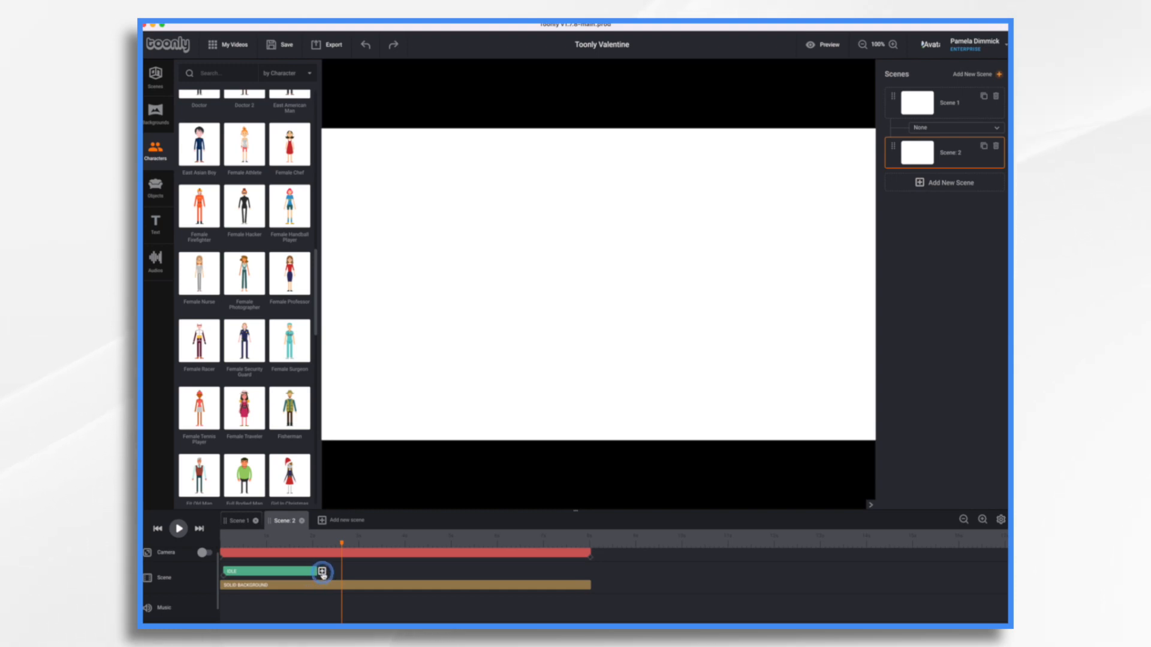
pyautogui.click(323, 572)
pyautogui.click(415, 552)
pyautogui.click(451, 556)
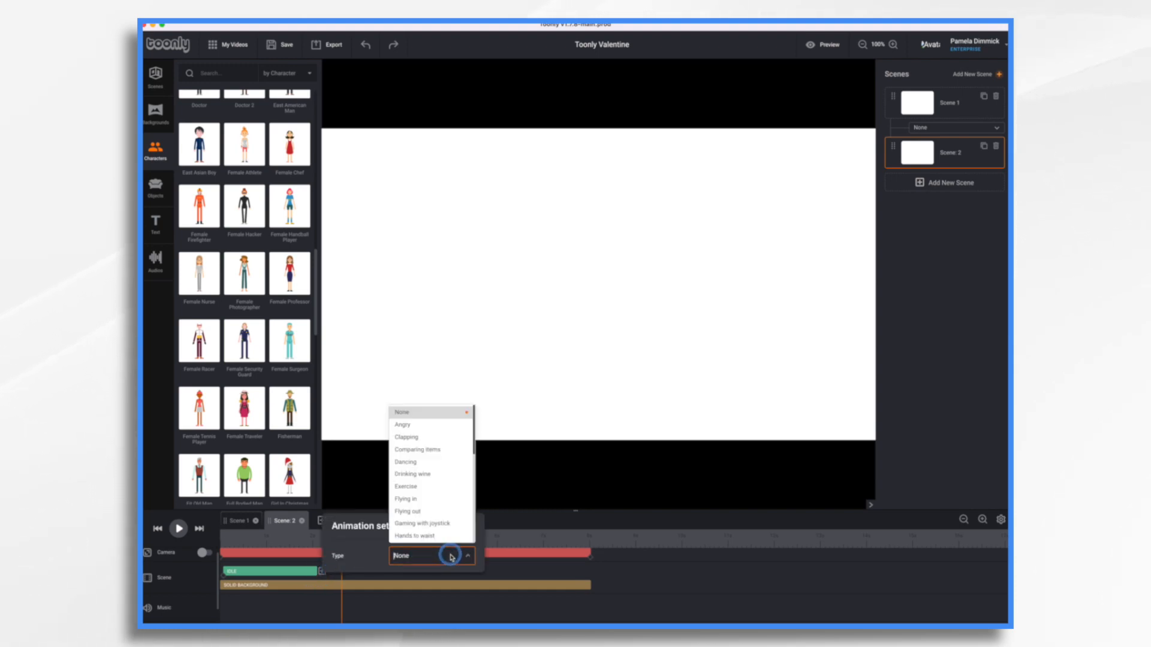
pyautogui.scroll(-5, 451, 519)
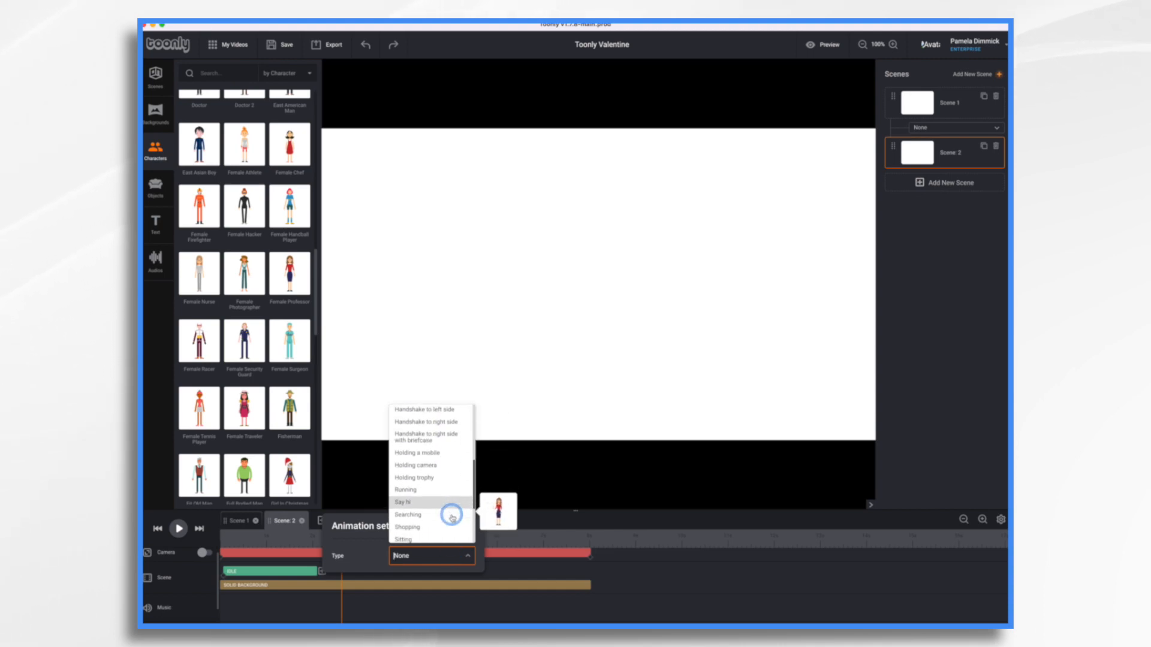
pyautogui.click(433, 510)
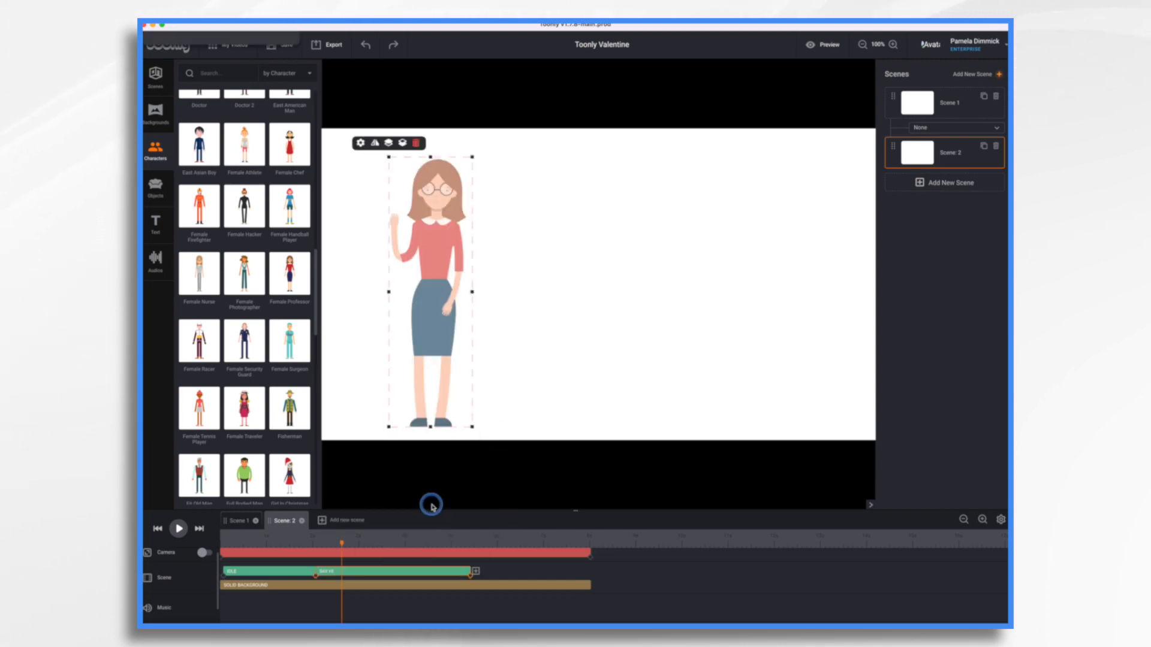
pyautogui.moveTo(469, 571); pyautogui.dragTo(589, 569)
# Search the objects for "vale" and place the Hearts object beside the professor, slightly above the middle of the scene
pyautogui.click(307, 97)
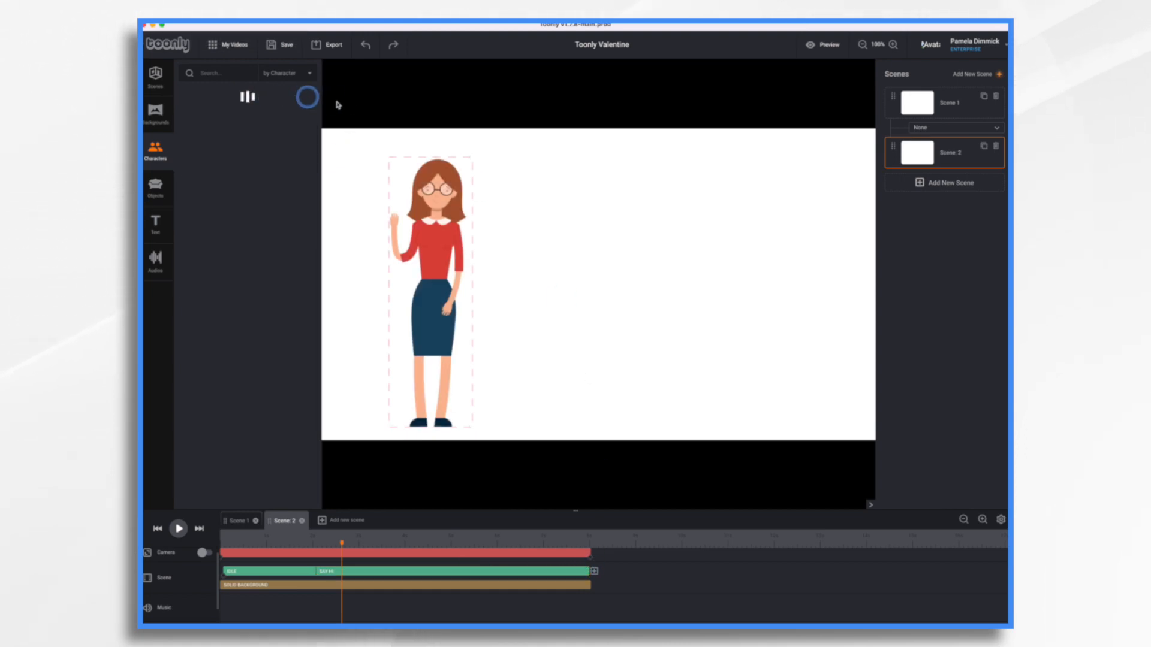
pyautogui.click(156, 188)
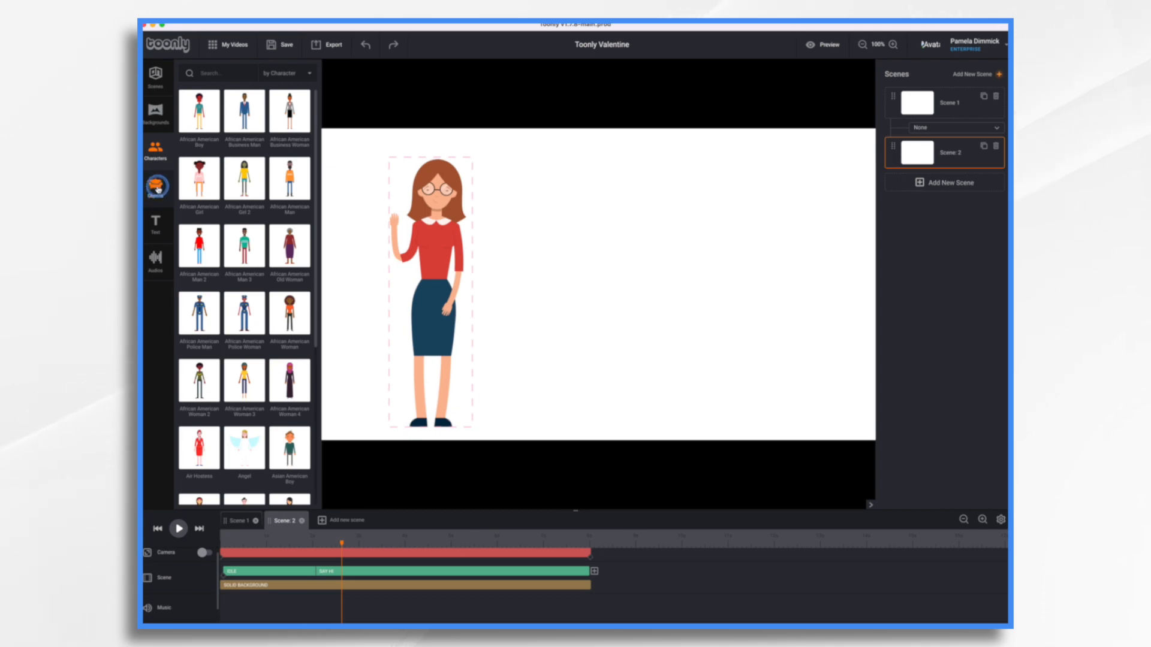
pyautogui.click(247, 74)
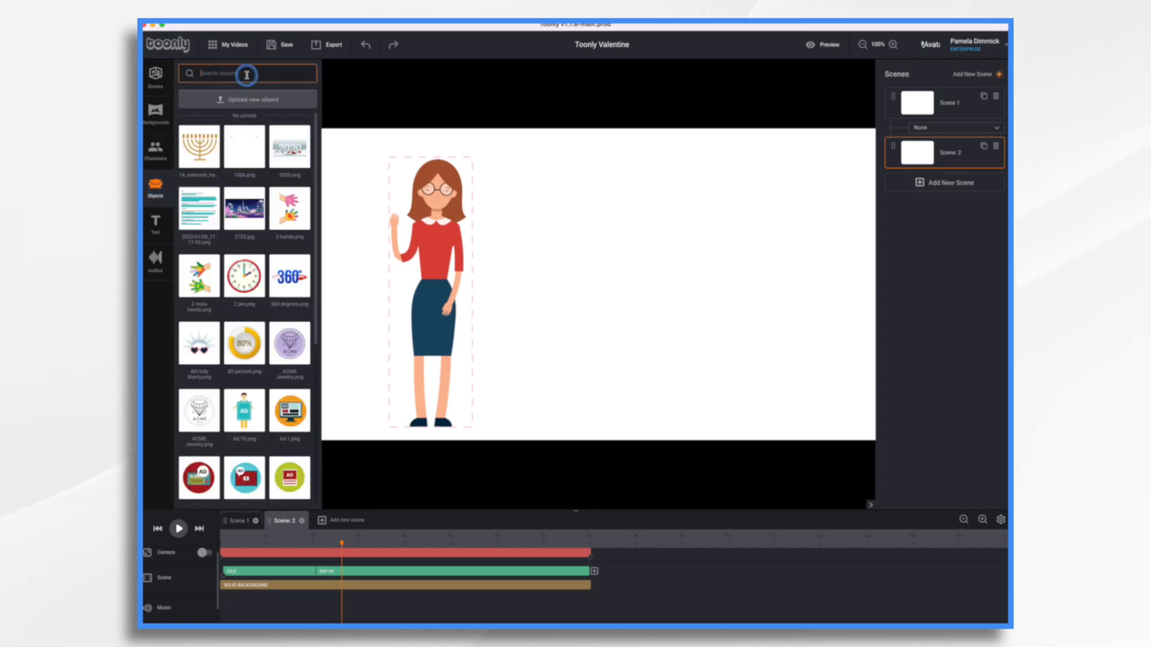
pyautogui.write('vale')
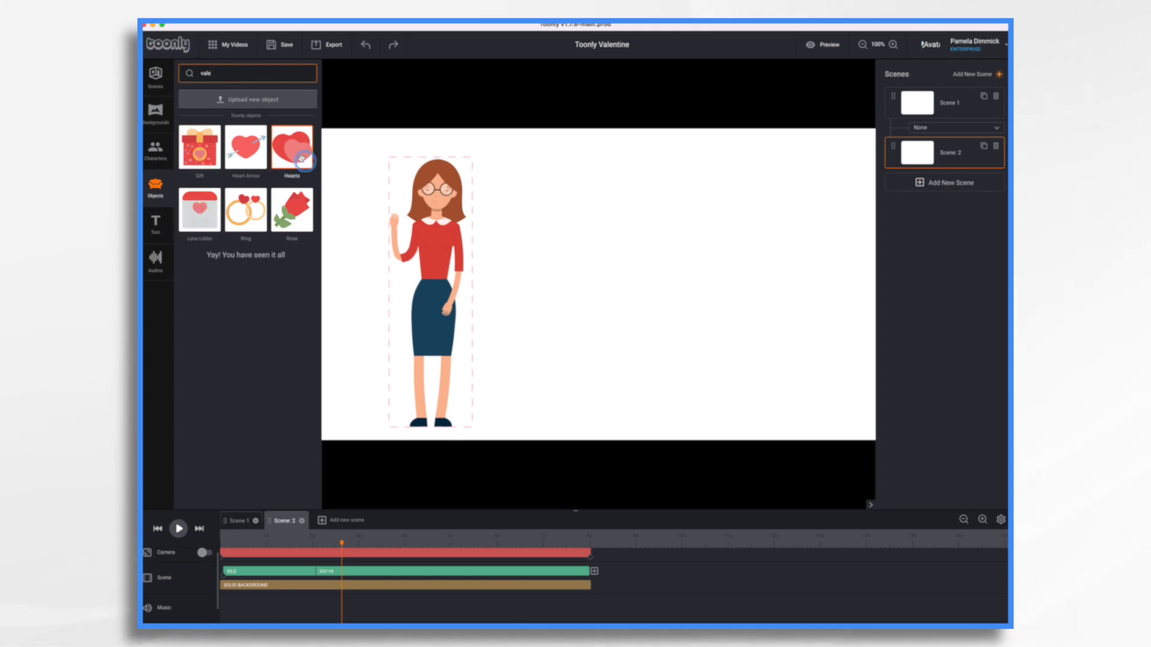
pyautogui.moveTo(295, 155); pyautogui.dragTo(754, 403)
pyautogui.click(603, 283)
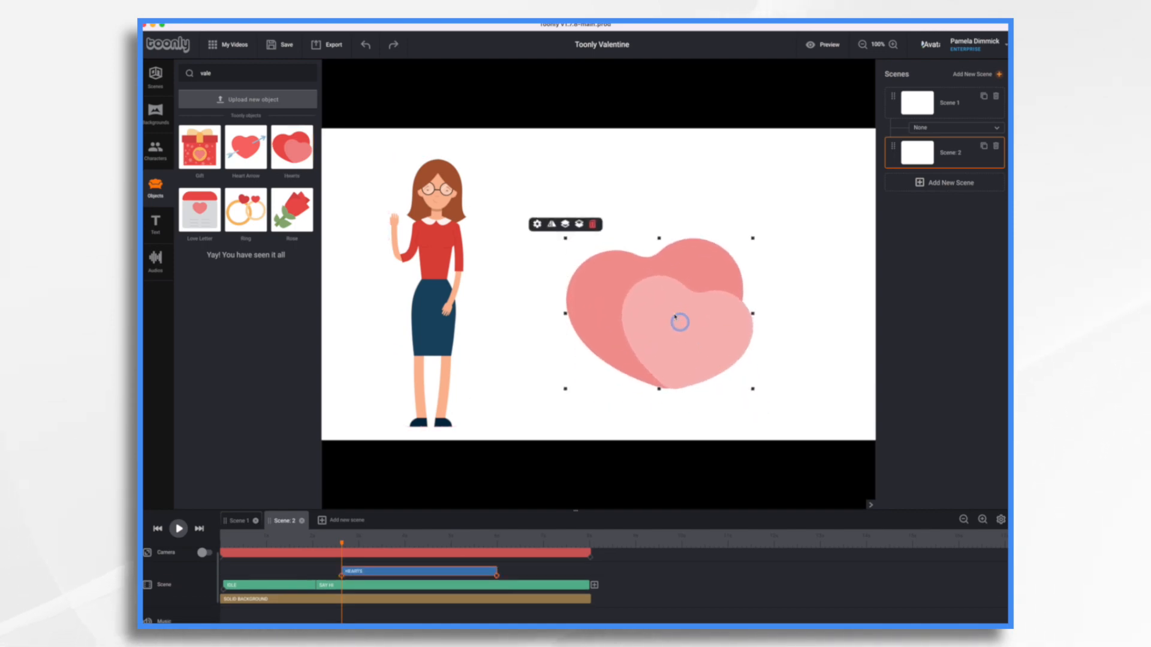
pyautogui.moveTo(676, 318); pyautogui.dragTo(637, 296)
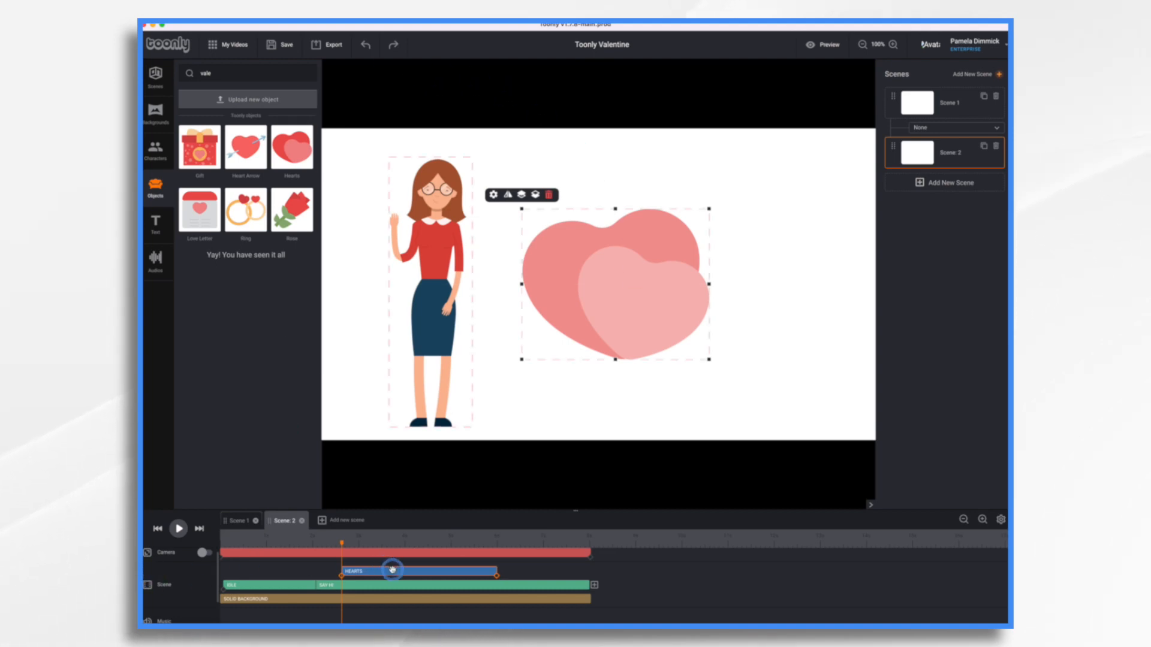
# Retime the Hearts clip to run from near the scene's start to its end, and play Scene 2 from the beginning to check it
pyautogui.moveTo(392, 570); pyautogui.dragTo(289, 566)
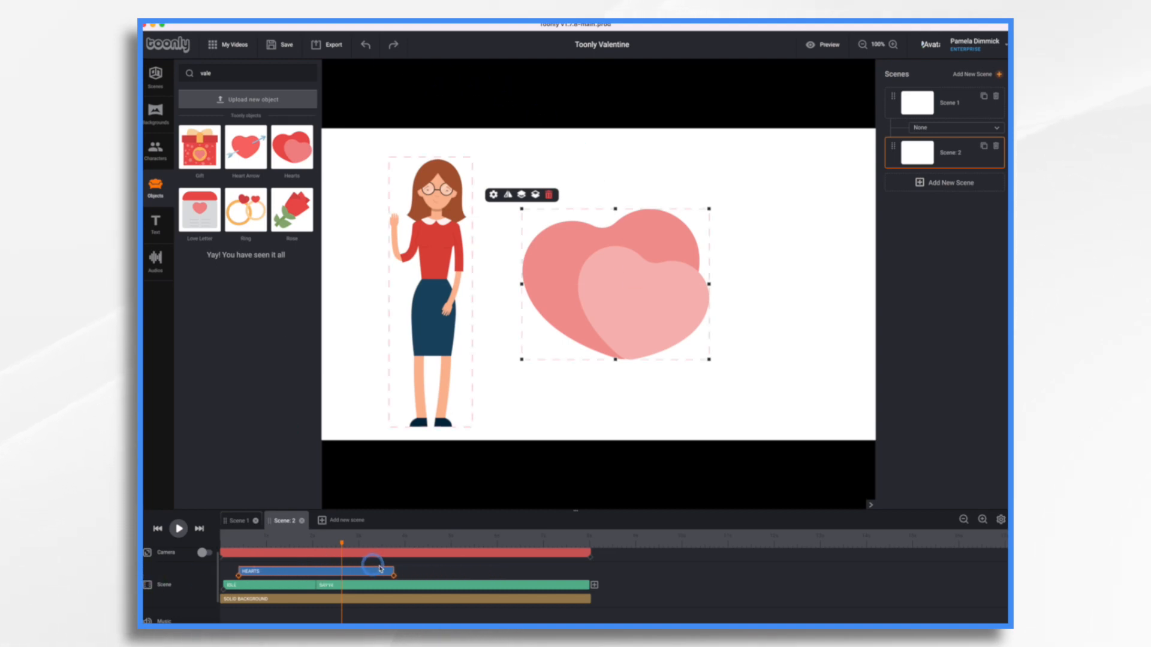
pyautogui.moveTo(409, 572); pyautogui.dragTo(588, 567)
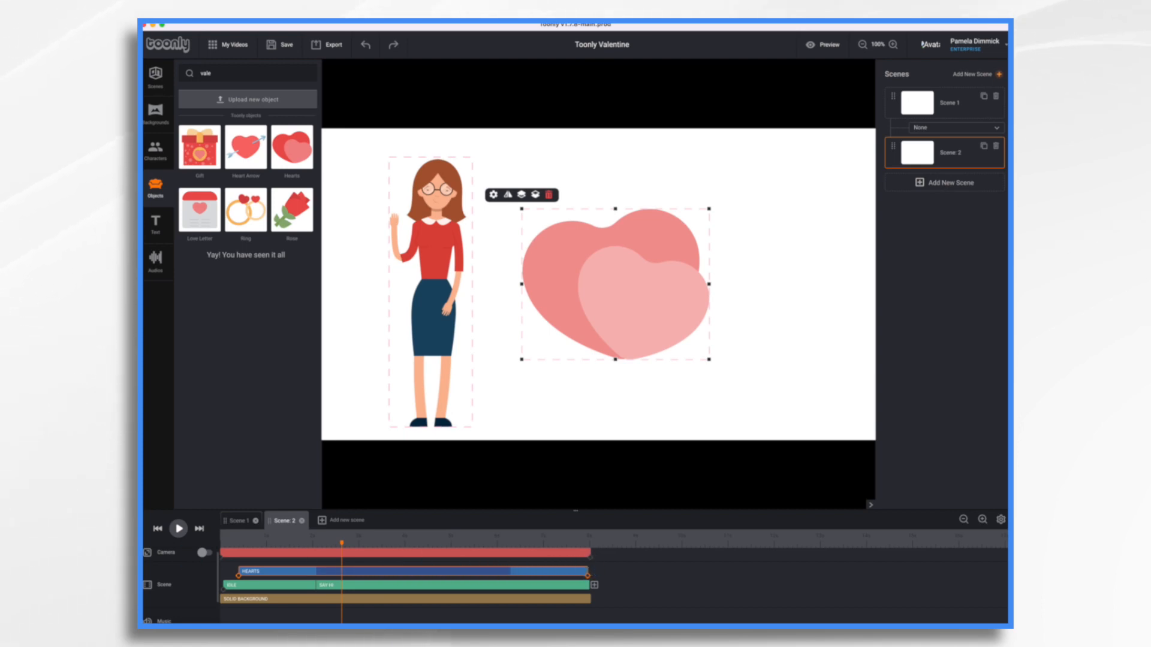
pyautogui.click(157, 528)
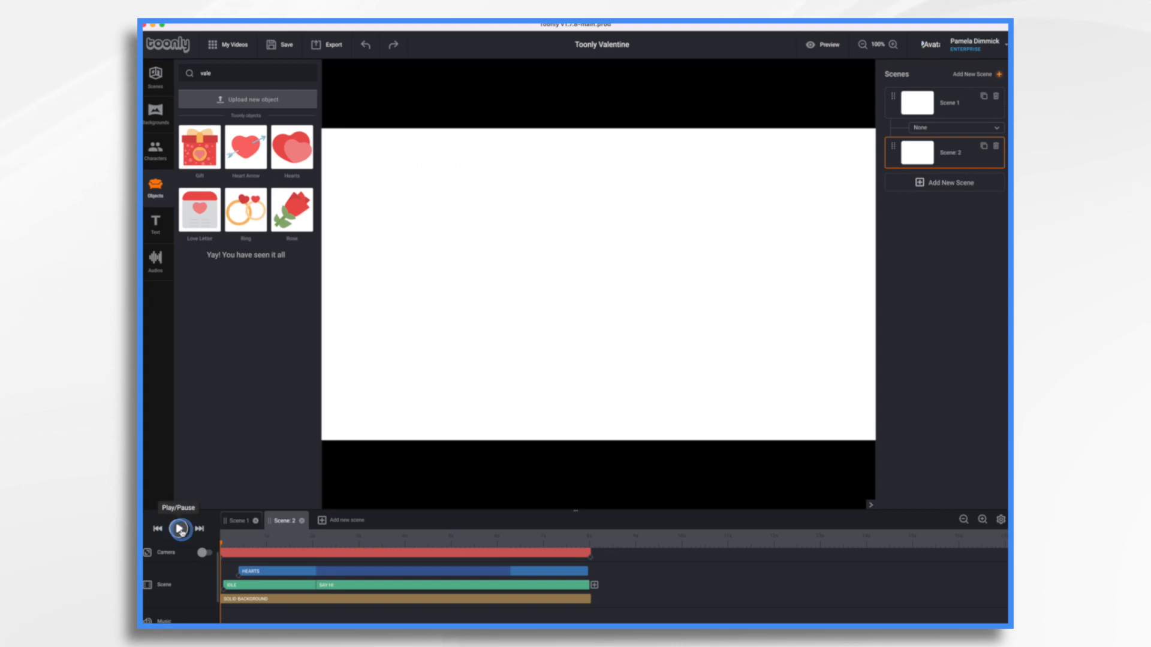
pyautogui.click(179, 529)
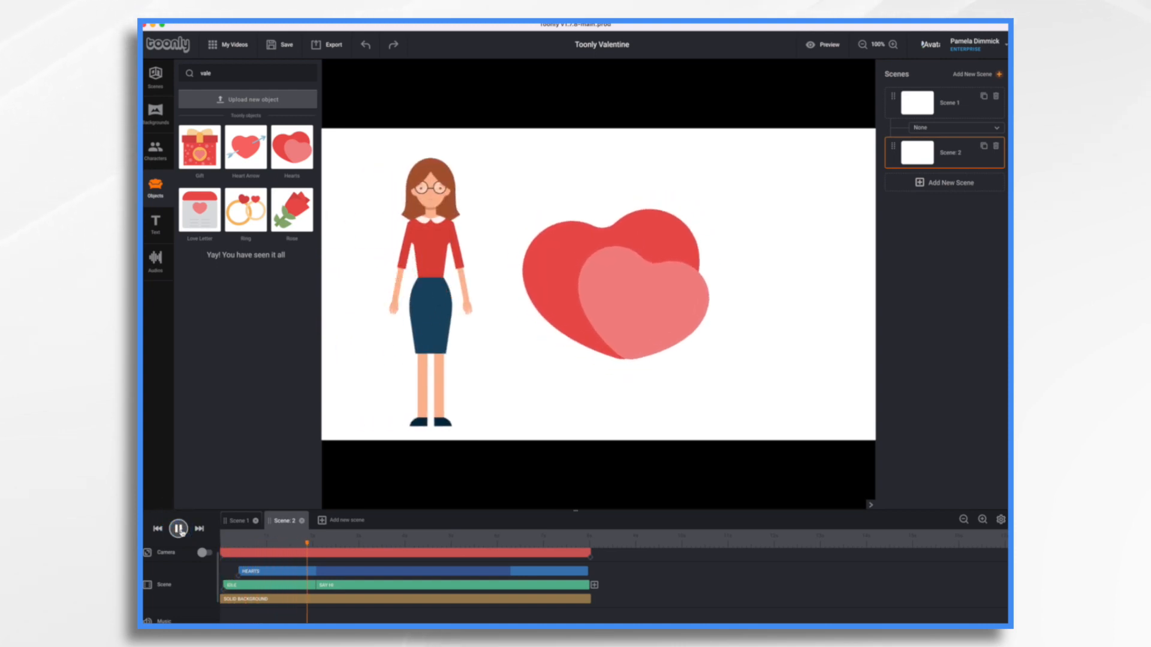
pyautogui.click(179, 529)
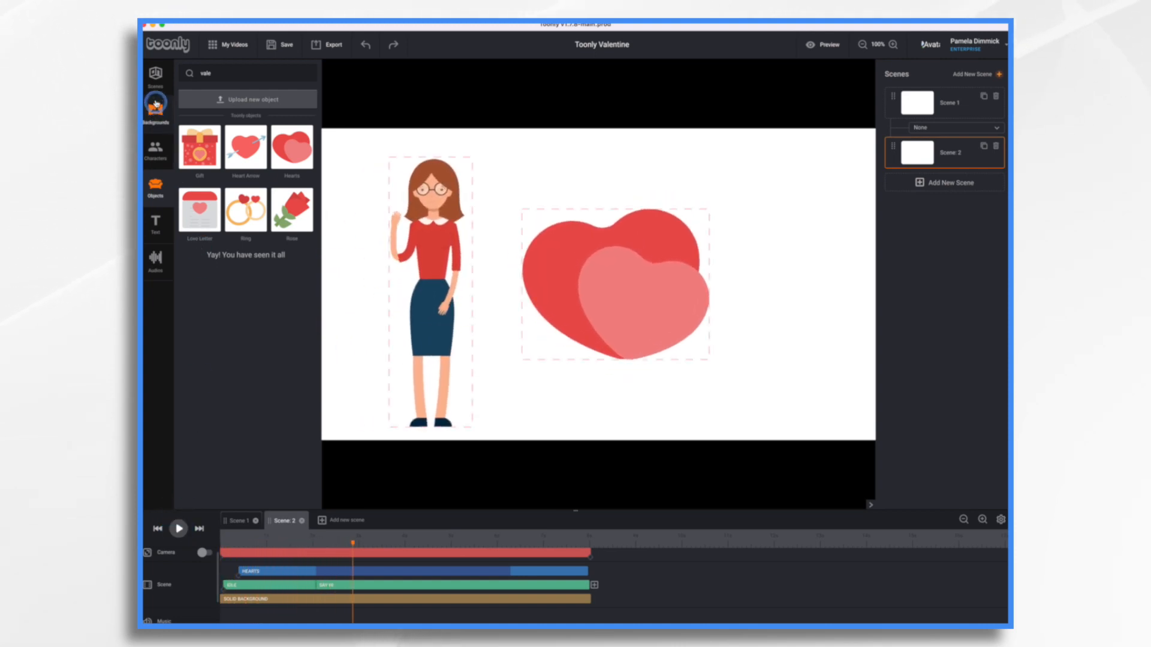
# Add a Joy text element above the hearts in Scene 2
pyautogui.click(156, 225)
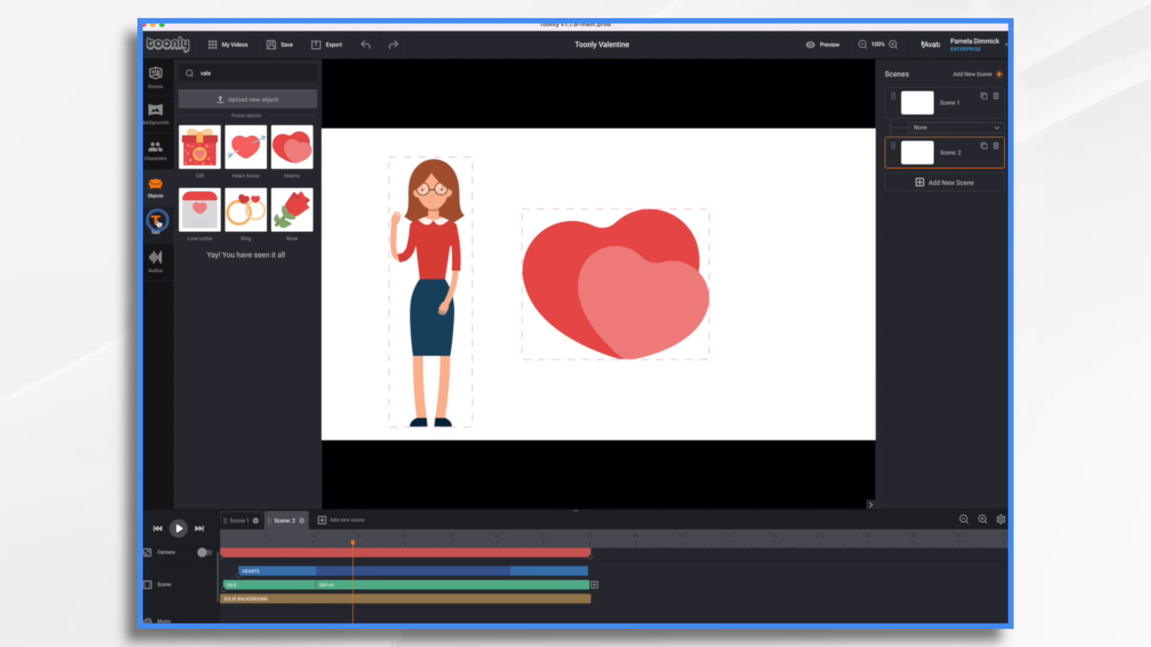
pyautogui.click(196, 179)
pyautogui.click(196, 149)
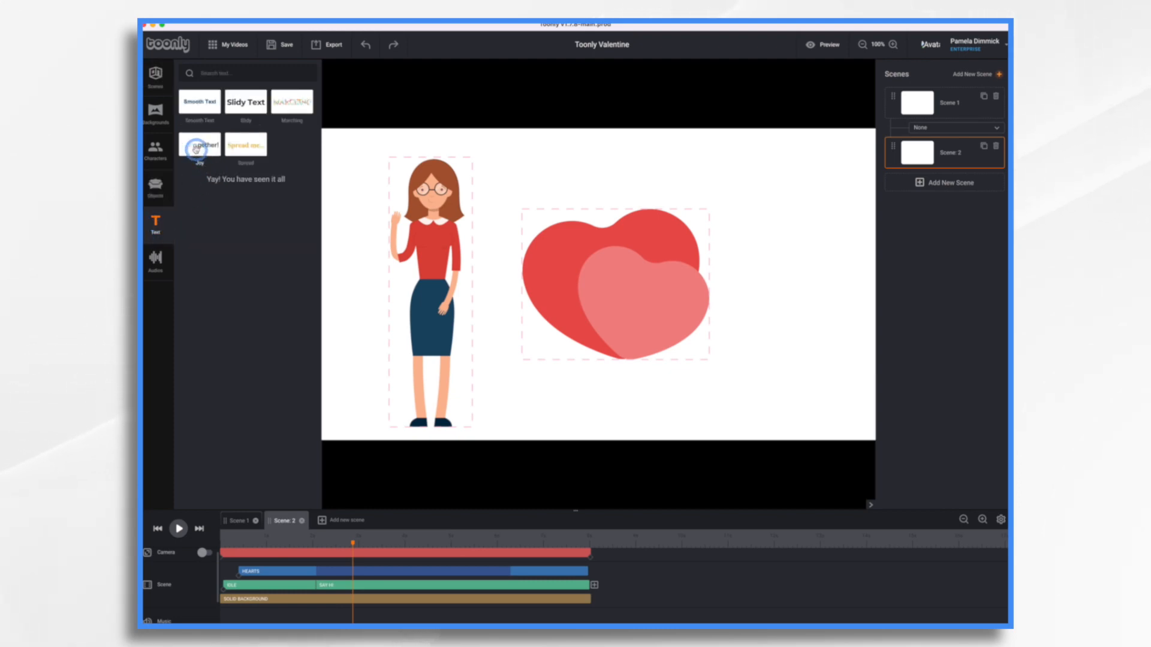
pyautogui.moveTo(196, 149); pyautogui.dragTo(618, 175)
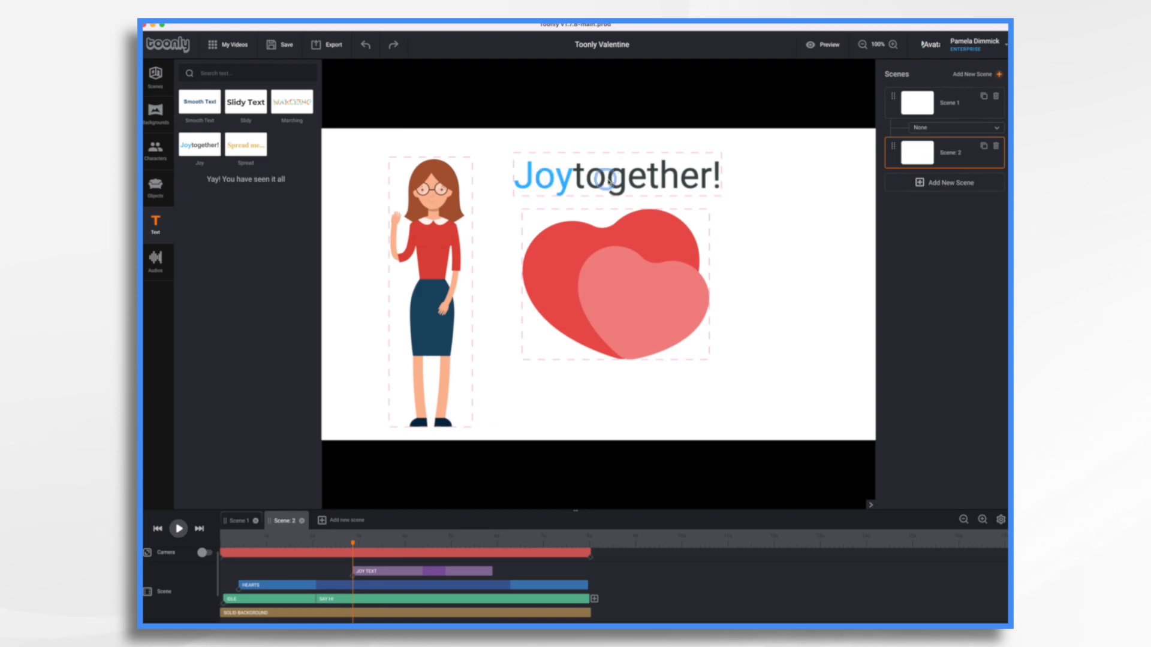
# Change the Joy text's content to "Happy Valentine's"
pyautogui.click(618, 176)
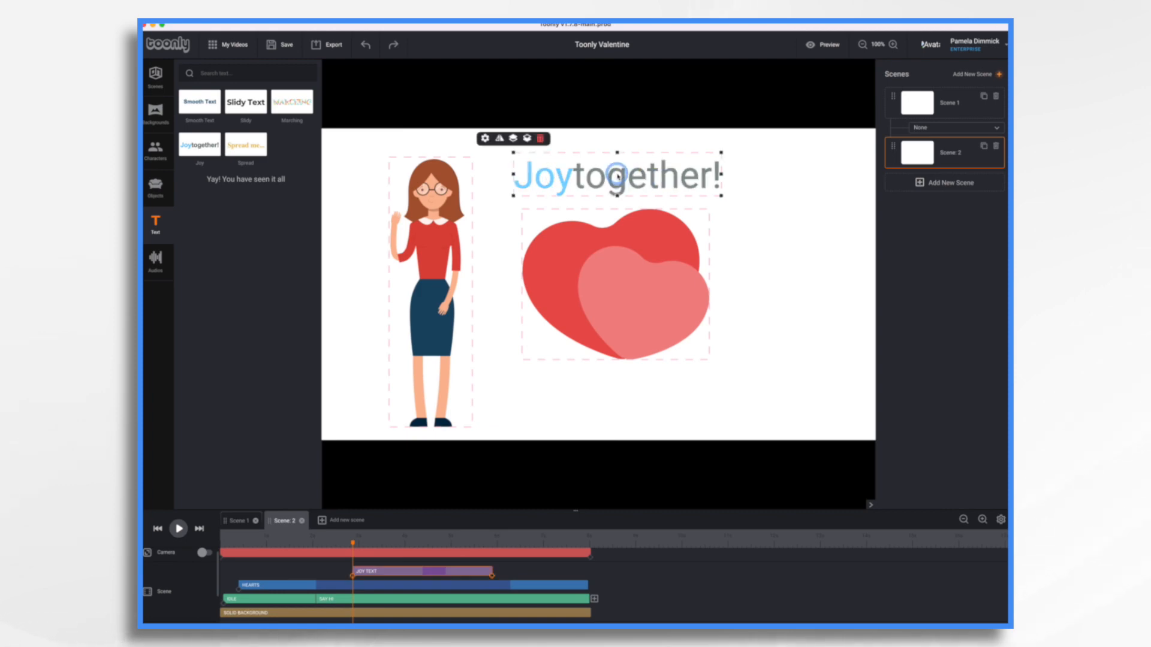
pyautogui.click(485, 139)
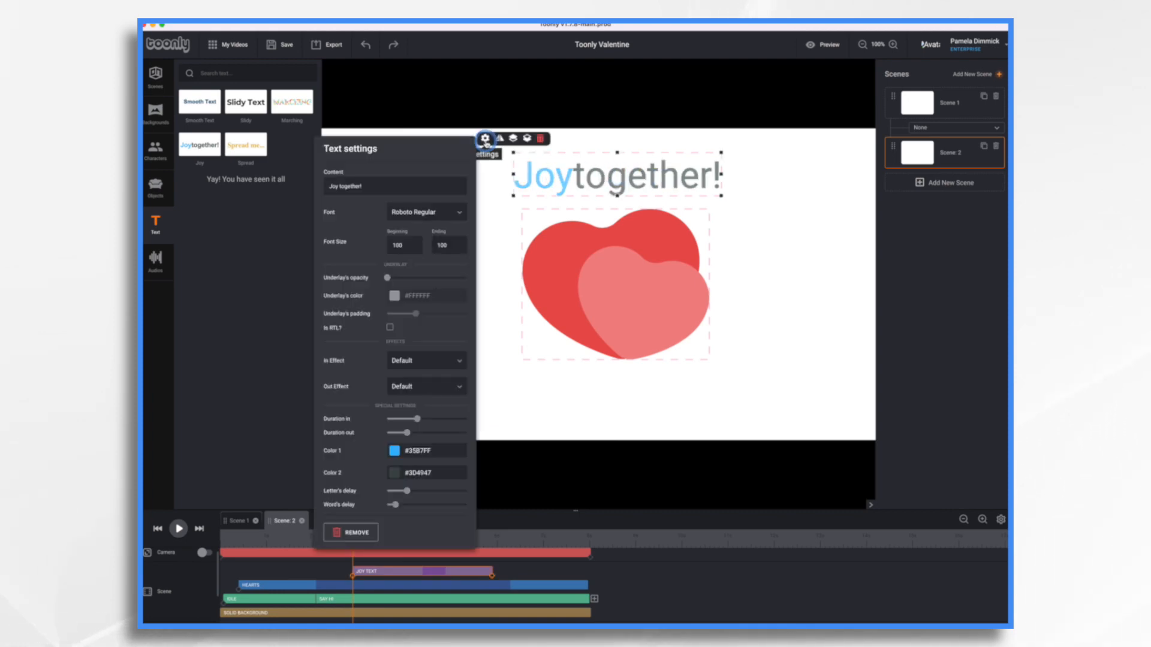
pyautogui.click(402, 184)
pyautogui.tripleClick(386, 190)
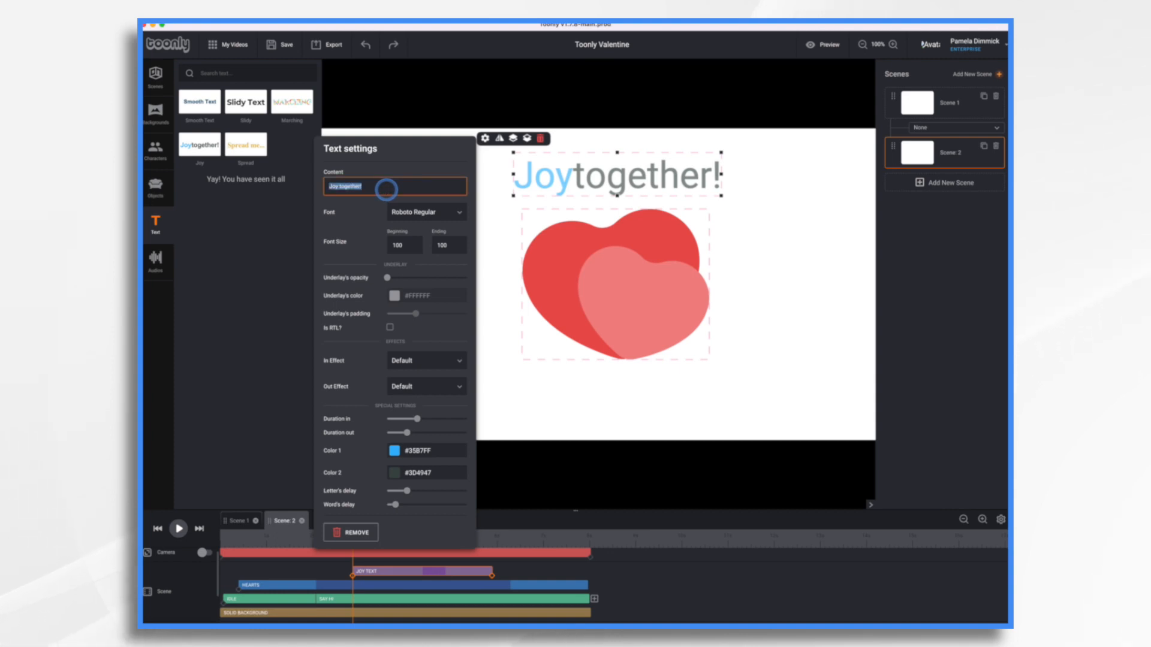
pyautogui.press('BackSpace')
pyautogui.write("Happy Valentine's")
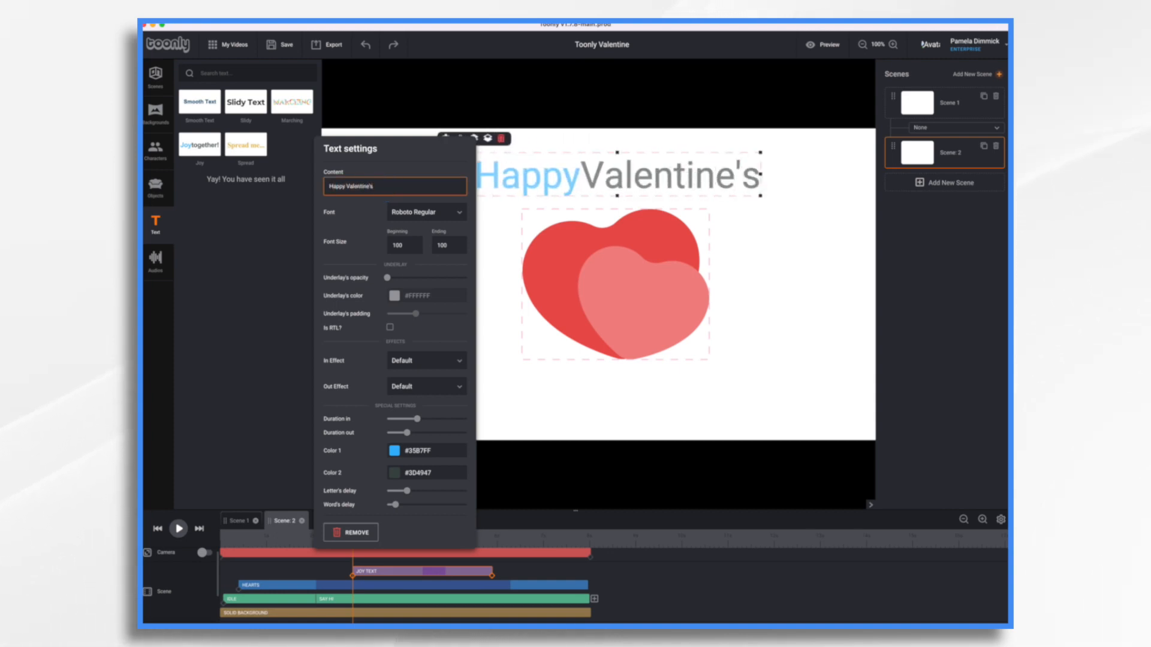
# Set the text's Color 1 to #E57373 after trying #F06292, and close the text settings
pyautogui.click(399, 457)
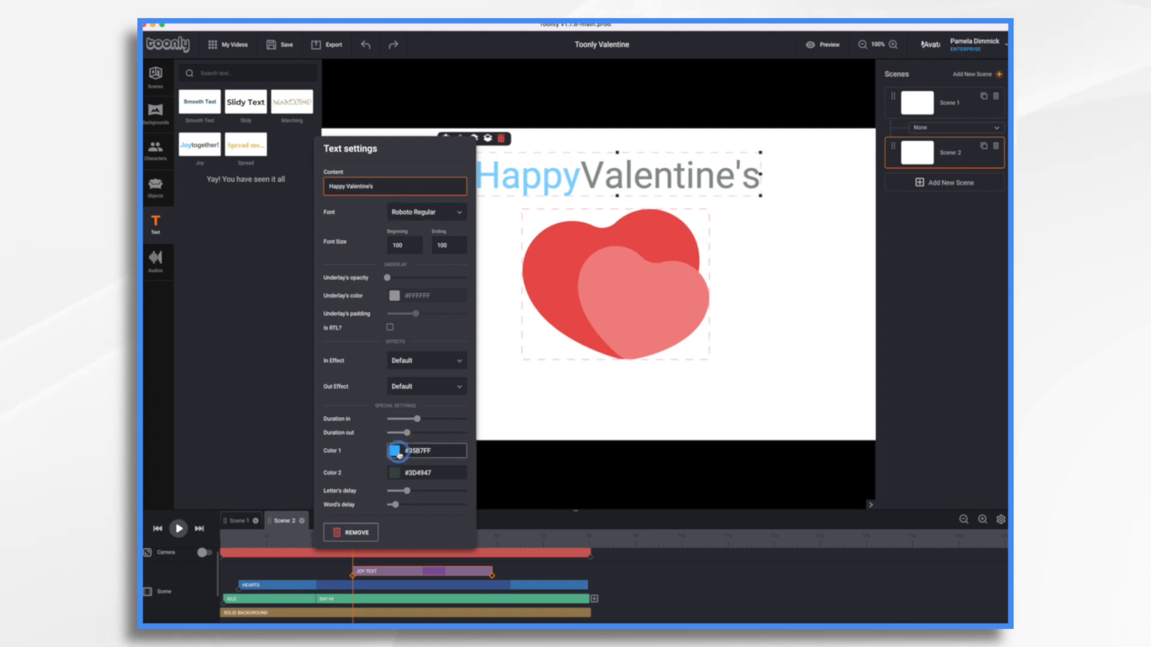
pyautogui.click(523, 153)
pyautogui.click(396, 453)
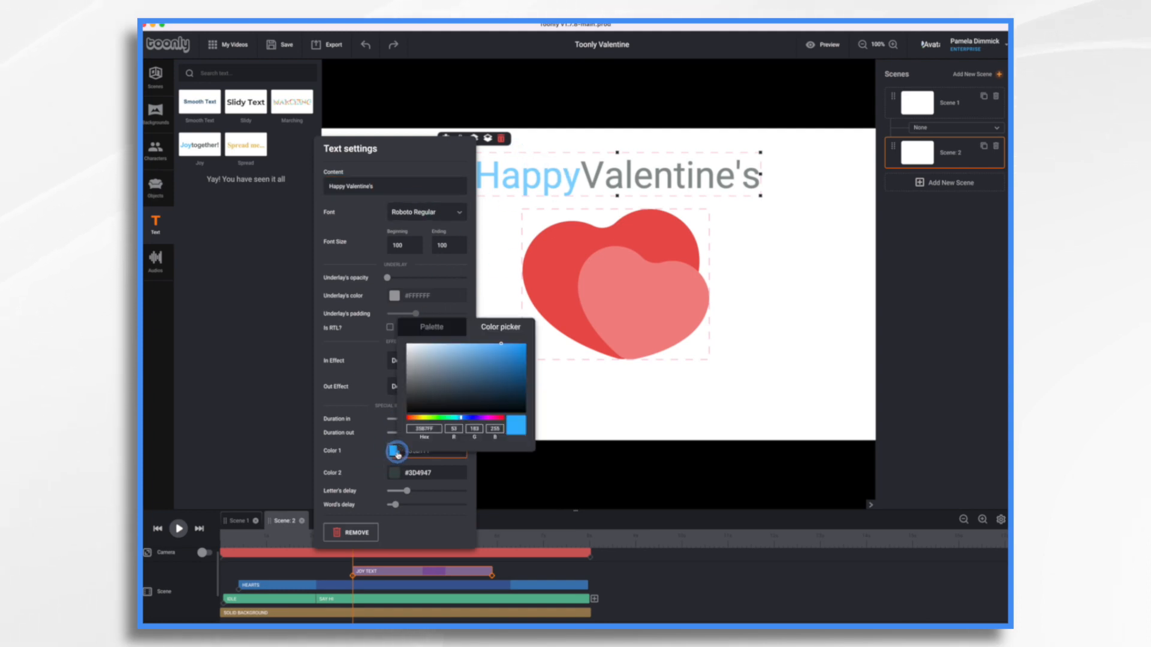
pyautogui.click(445, 331)
pyautogui.click(425, 356)
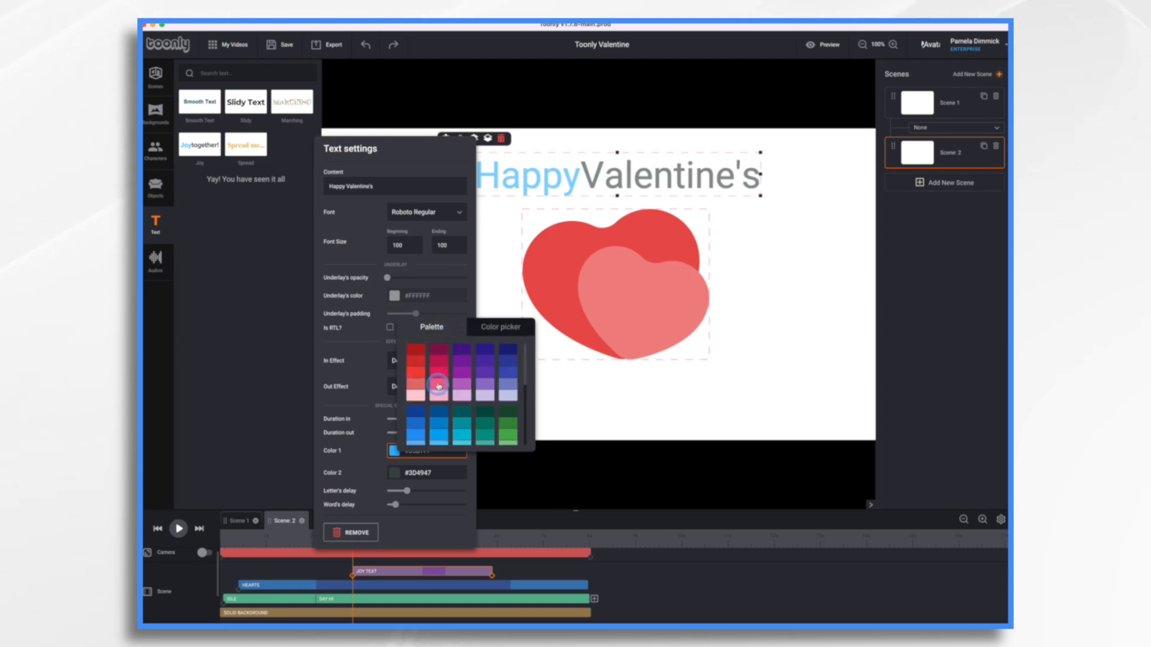
pyautogui.click(439, 385)
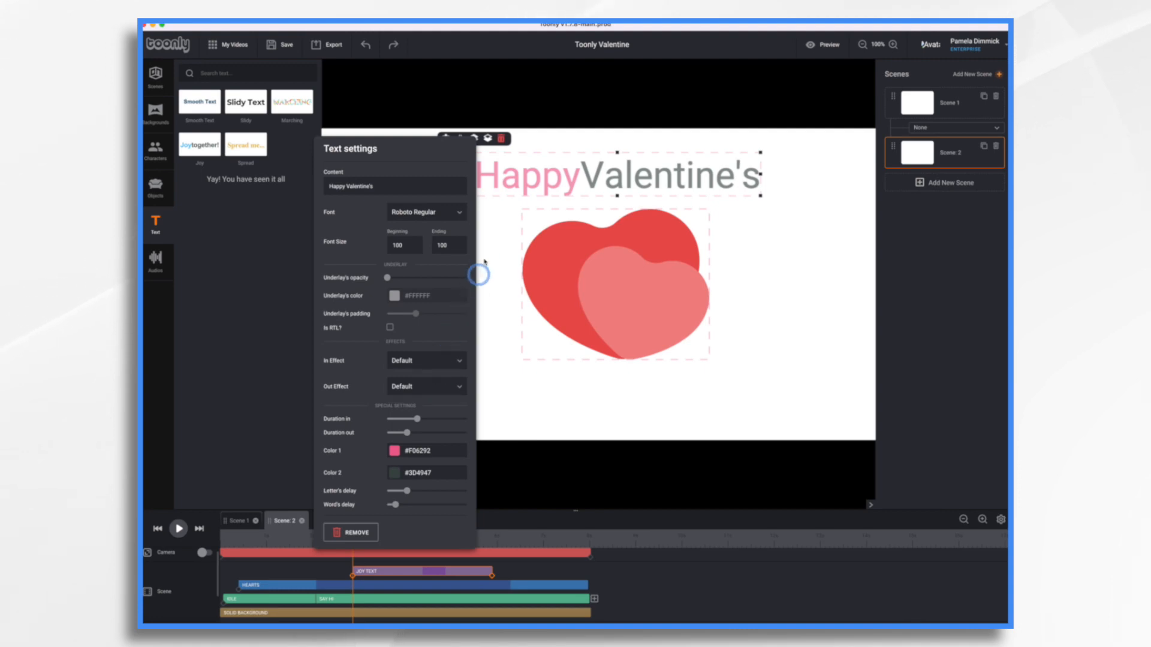
pyautogui.click(400, 458)
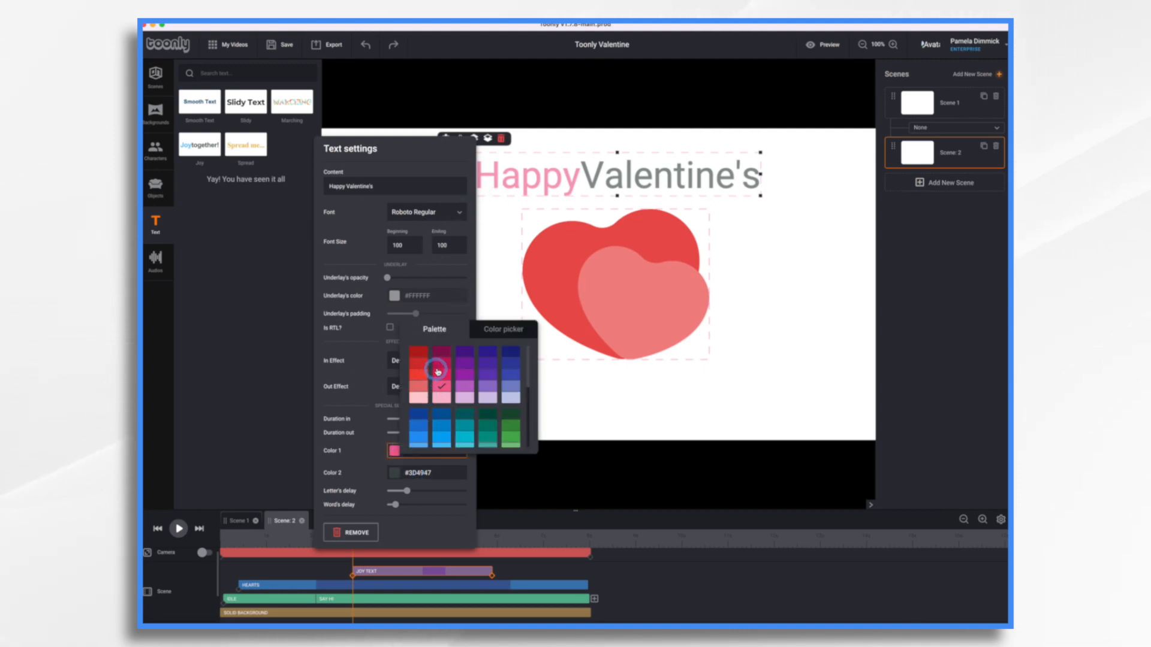
pyautogui.click(416, 379)
pyautogui.click(419, 387)
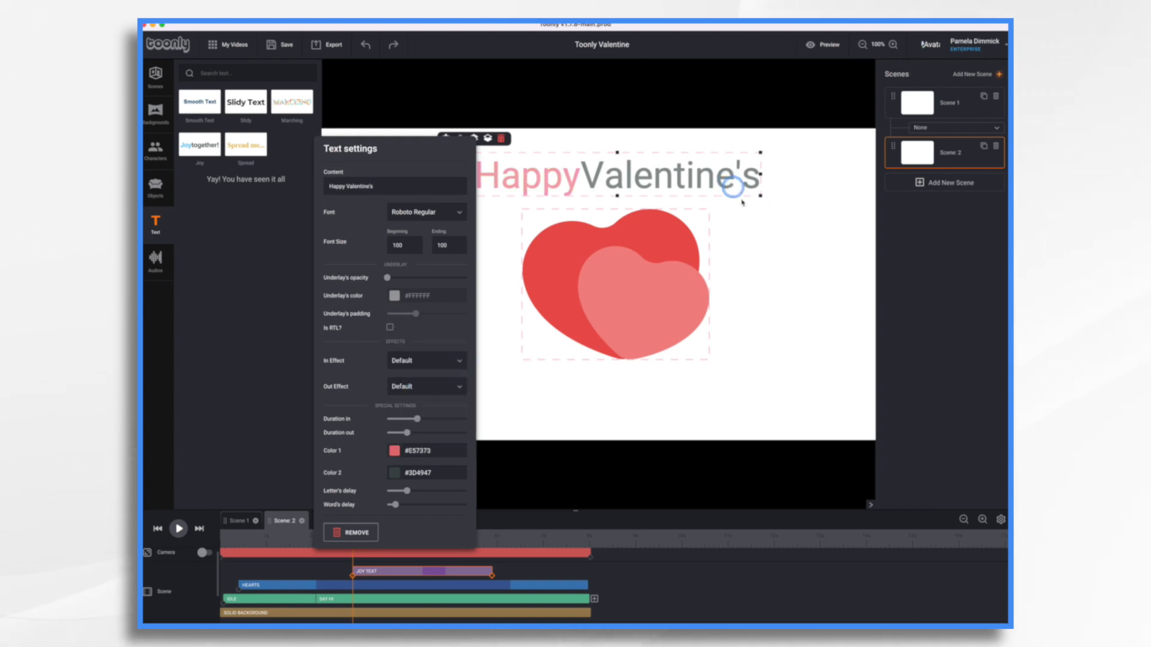
pyautogui.click(527, 405)
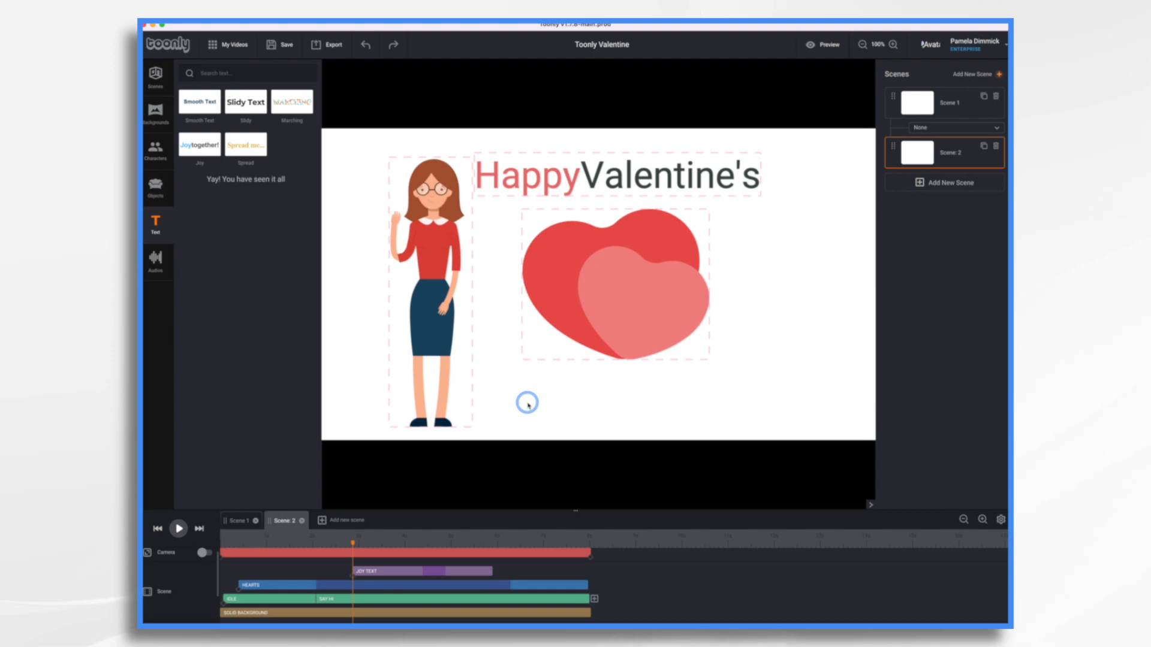
# Stretch the Joy text clip across the whole scene and reduce its Duration out to 0
pyautogui.moveTo(491, 570); pyautogui.dragTo(587, 567)
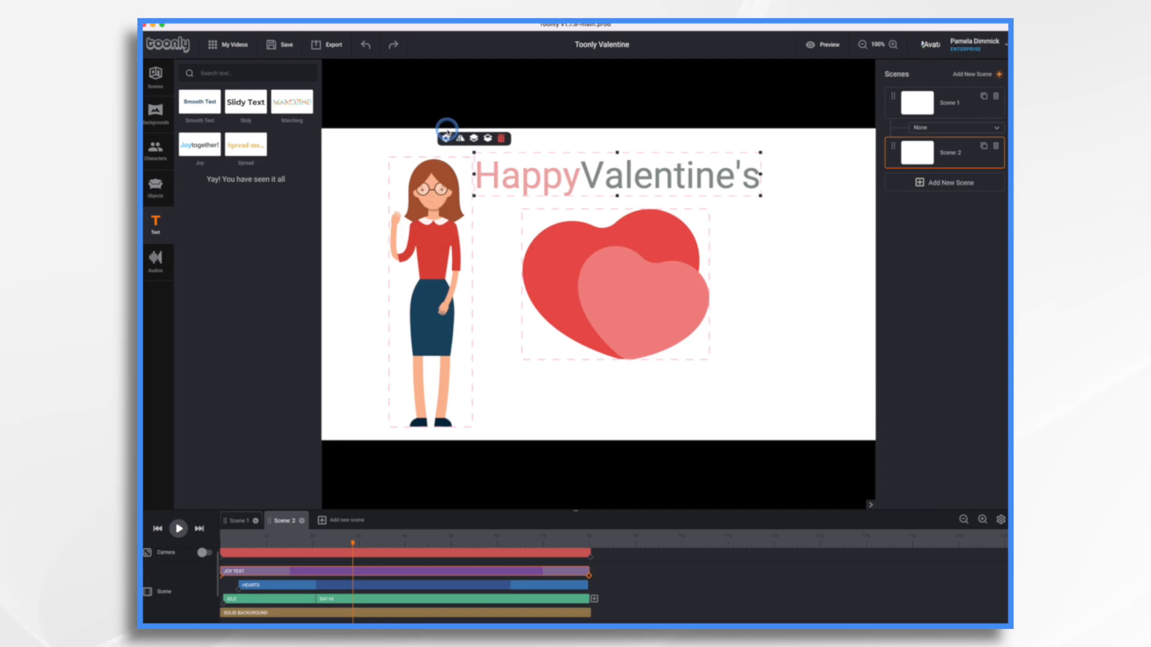
pyautogui.click(446, 137)
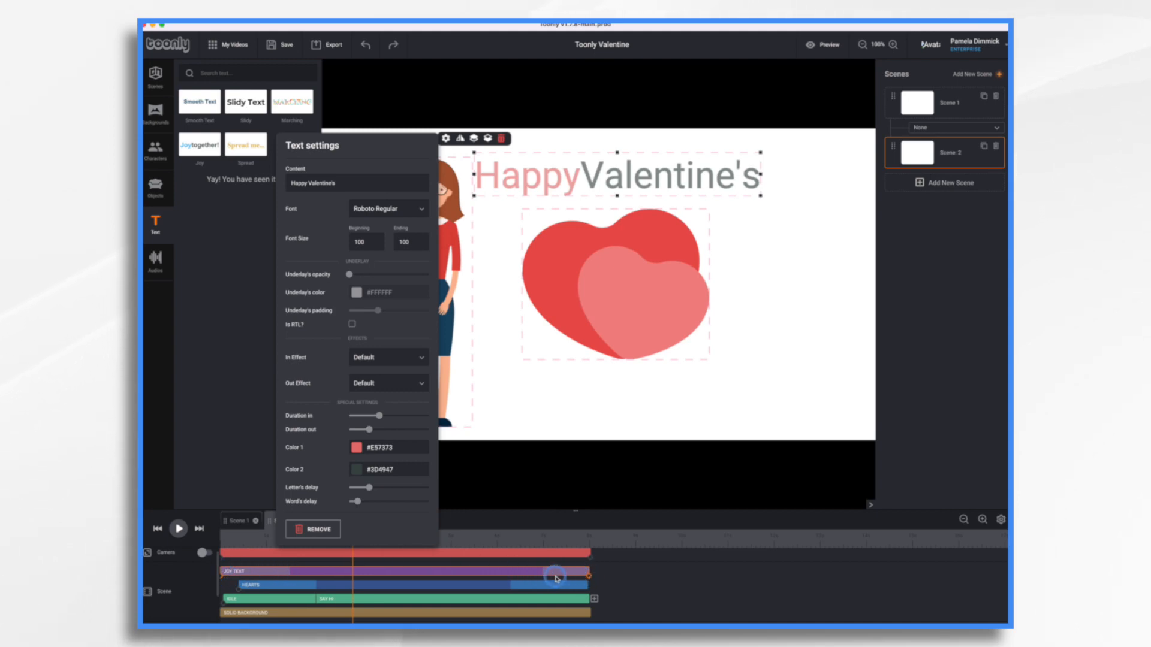
pyautogui.click(368, 429)
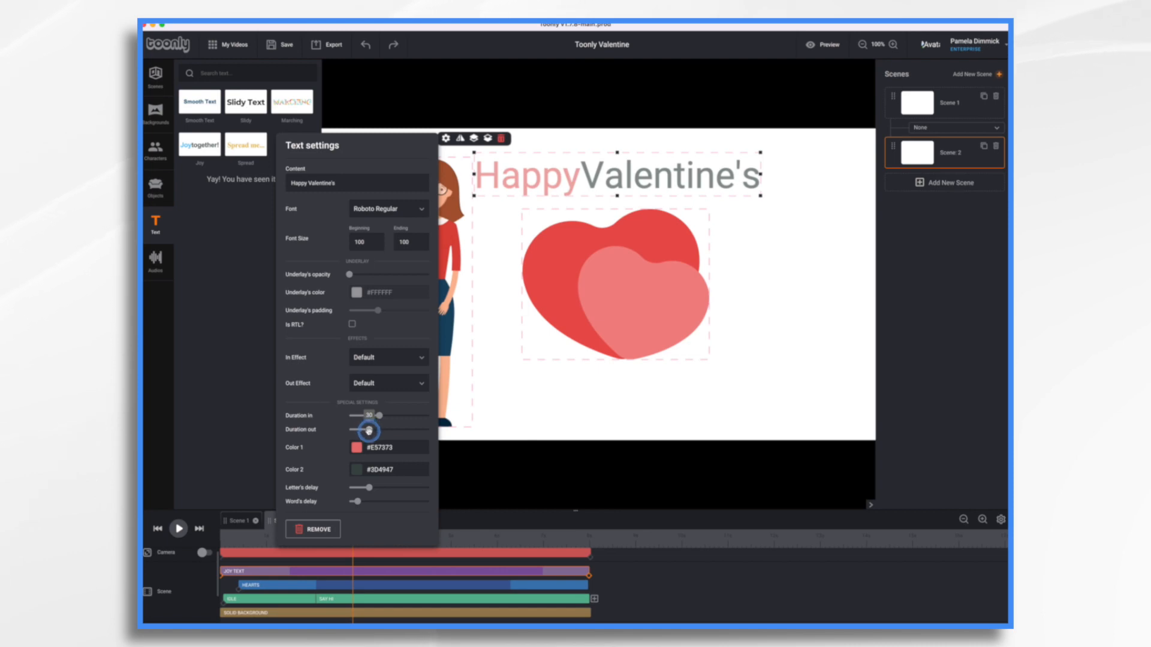
pyautogui.moveTo(367, 430); pyautogui.dragTo(341, 432)
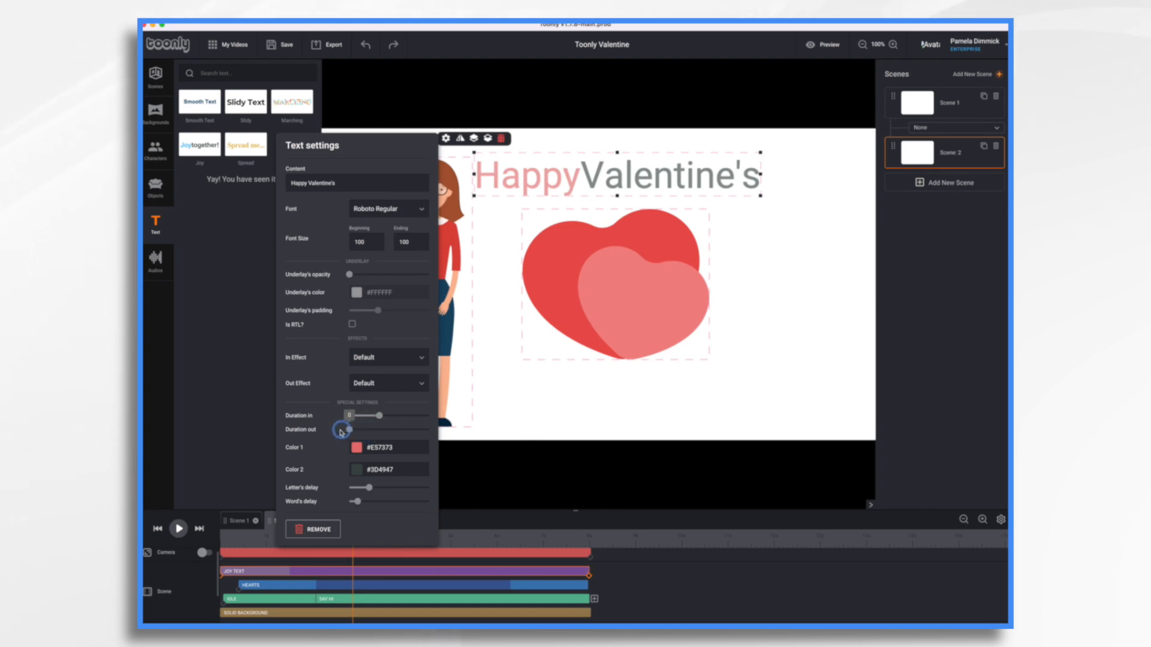
pyautogui.click(541, 517)
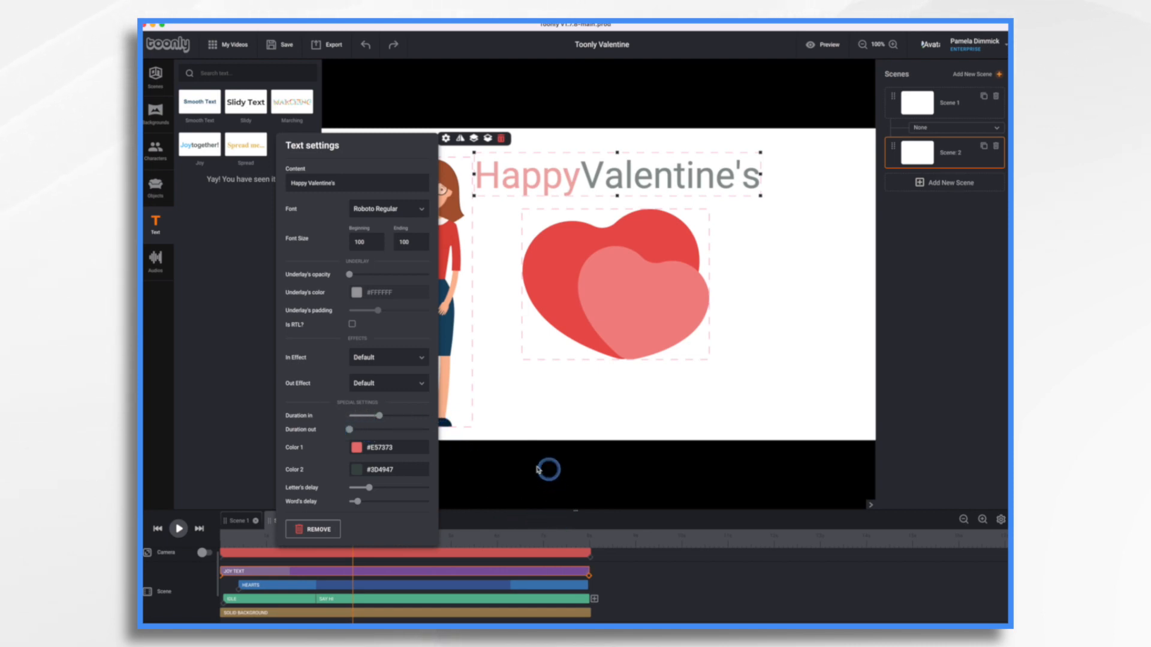
pyautogui.click(617, 487)
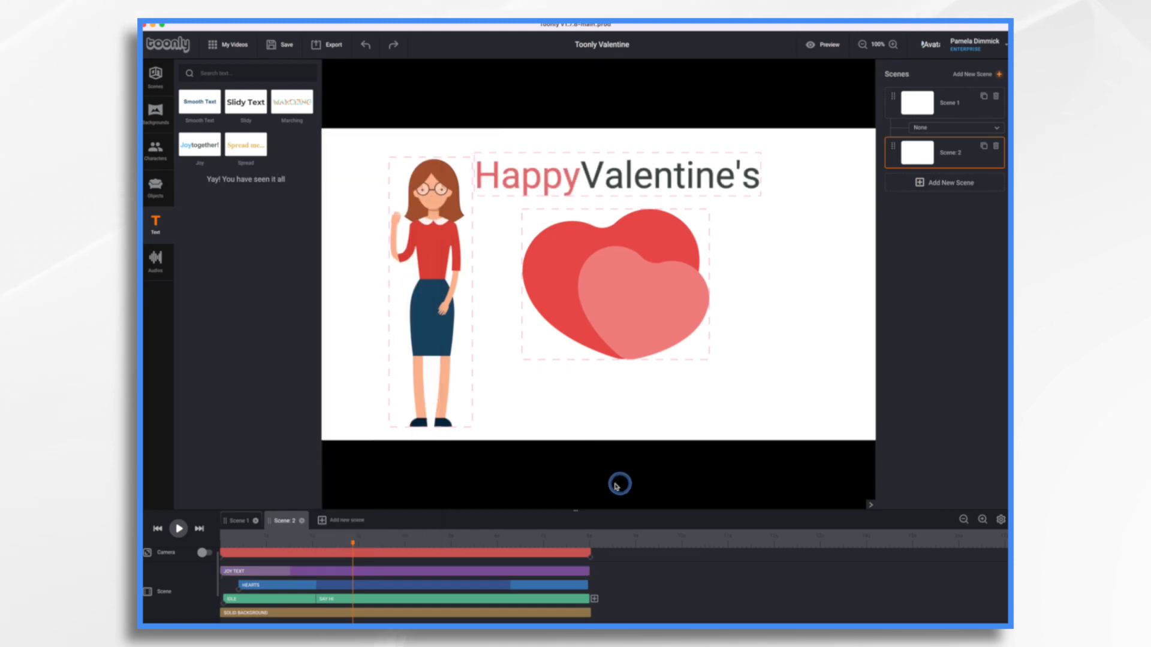
# Set the Hearts object's Out Effect to Instant
pyautogui.click(537, 585)
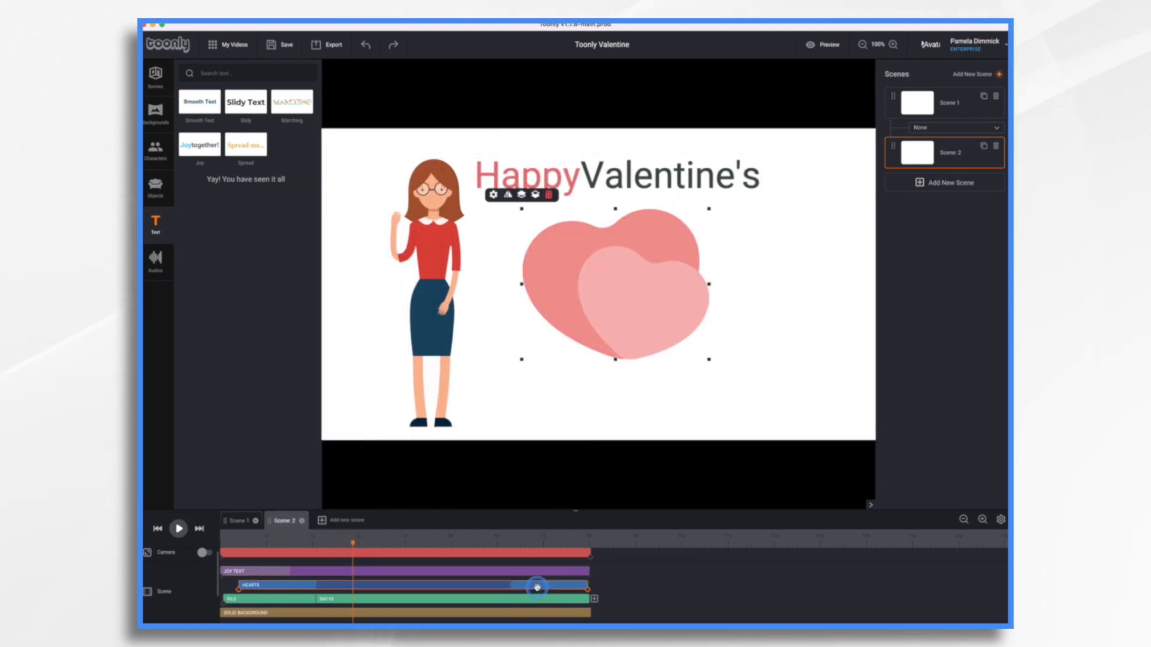
pyautogui.click(499, 196)
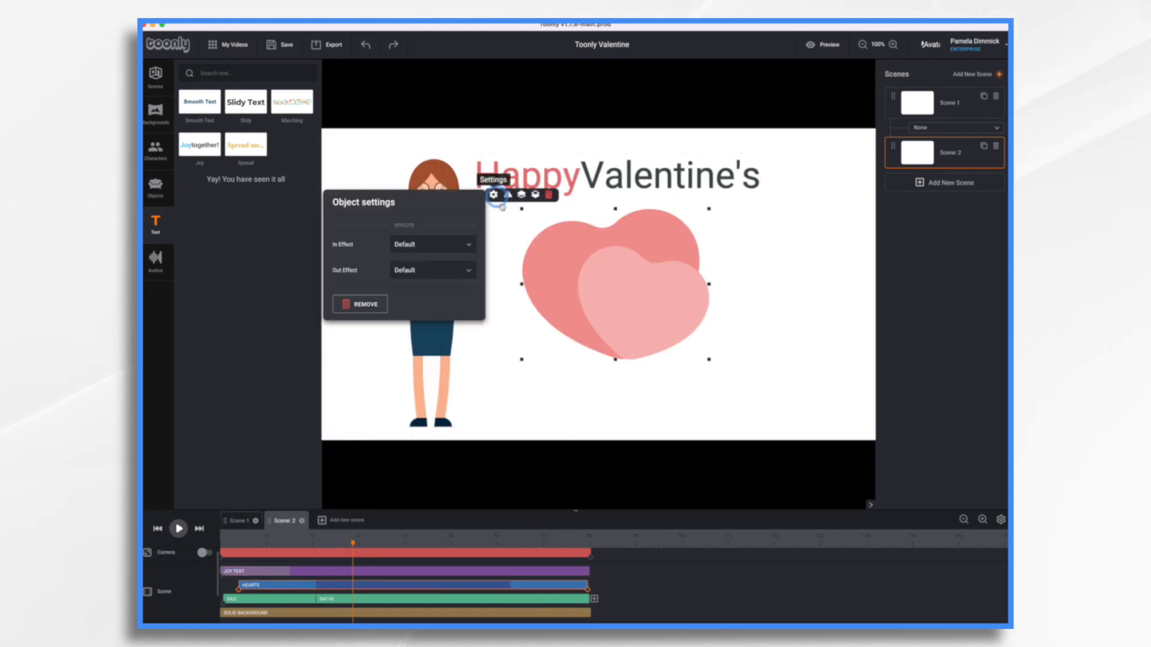
pyautogui.click(451, 275)
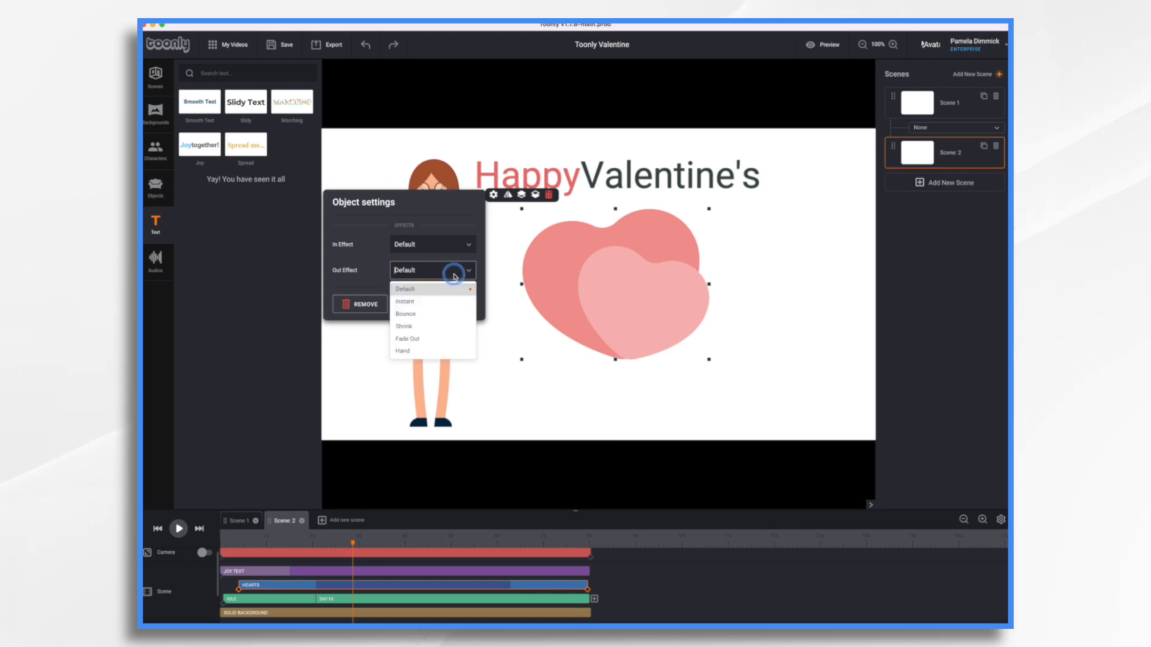
pyautogui.click(421, 303)
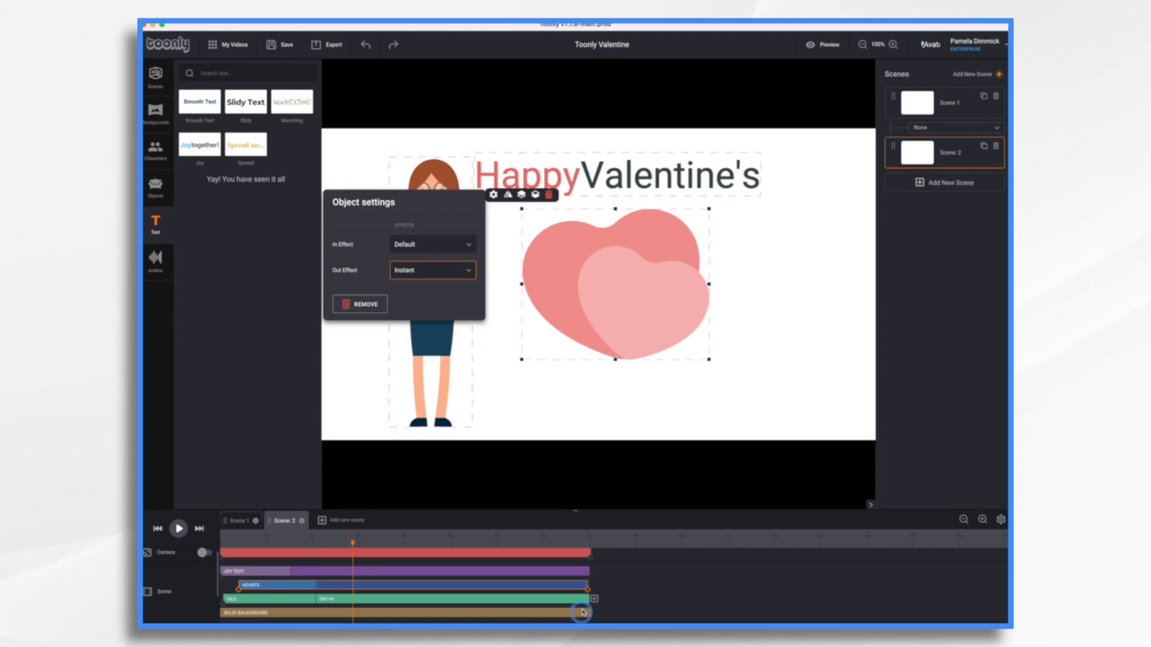
# Set the Out Effect of the professor's Say hi animation to Instant
pyautogui.click(576, 599)
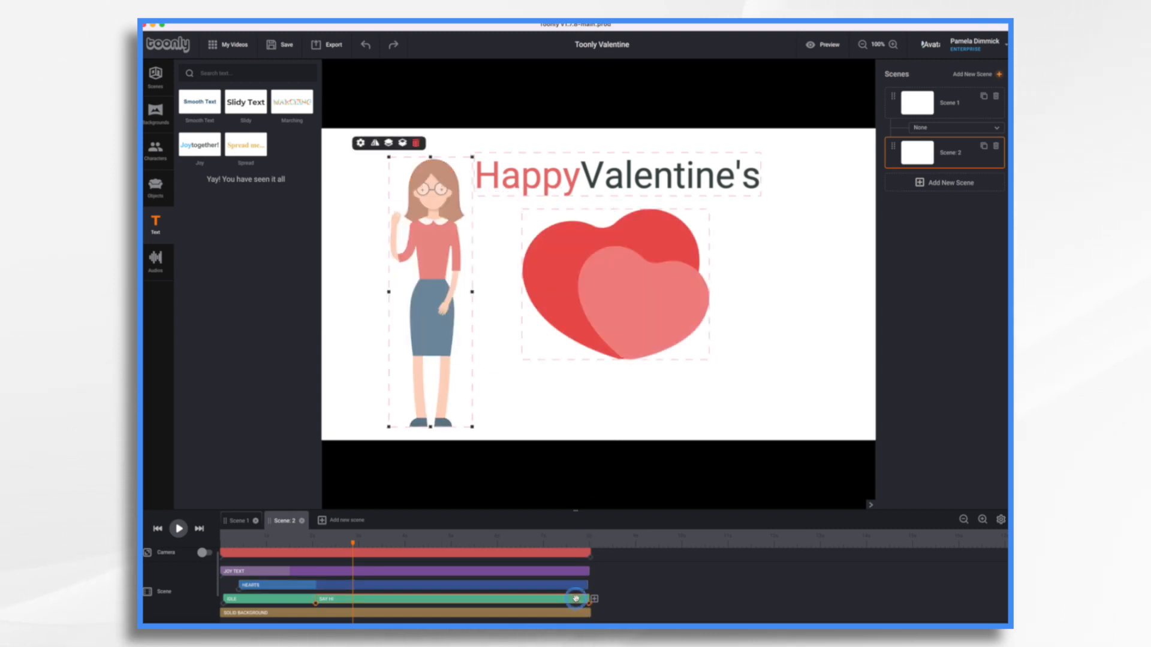
pyautogui.click(360, 142)
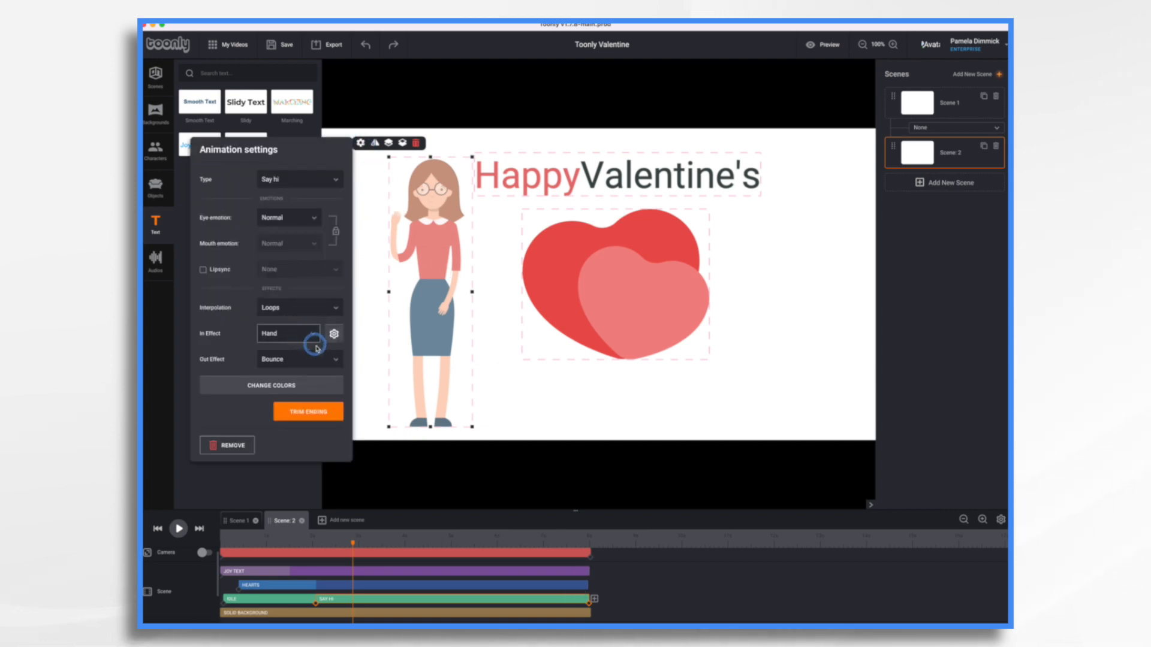
pyautogui.click(333, 360)
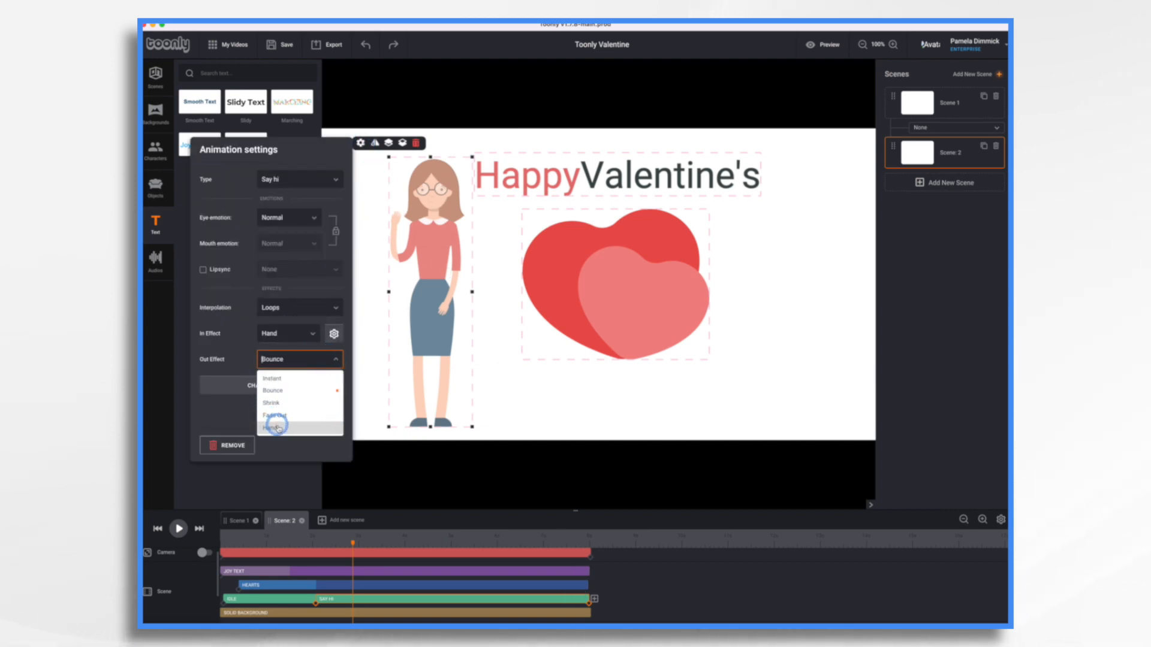
pyautogui.click(280, 379)
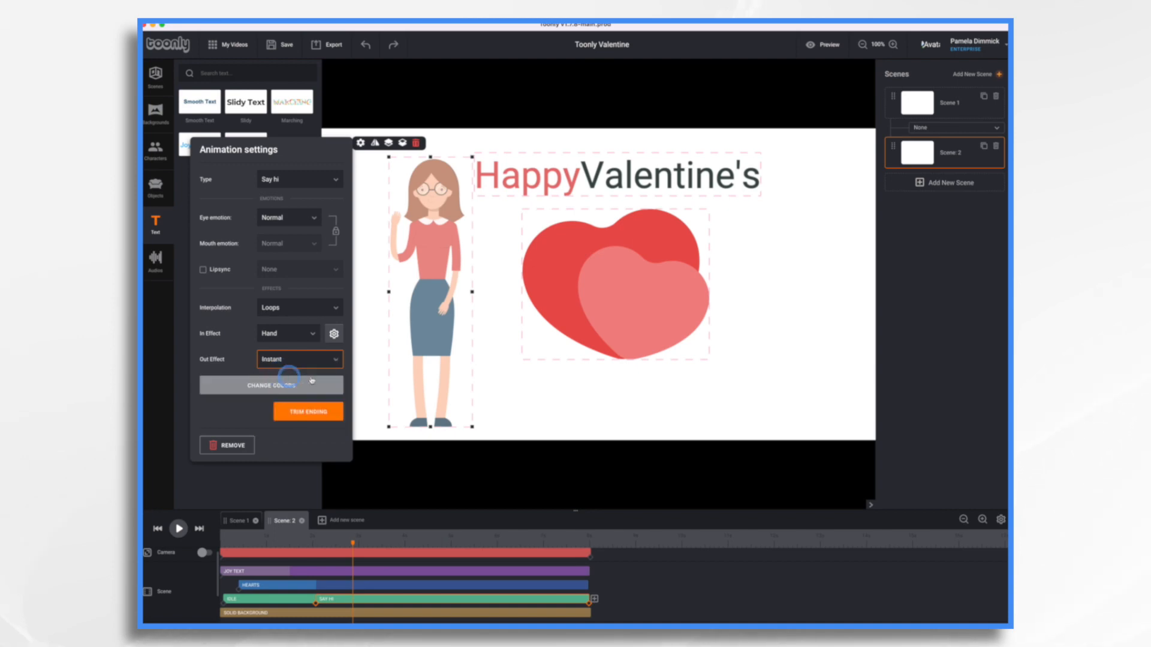
# Align the ends of the Hearts and Solid Background clips with the end of the Joy text clip
pyautogui.click(589, 543)
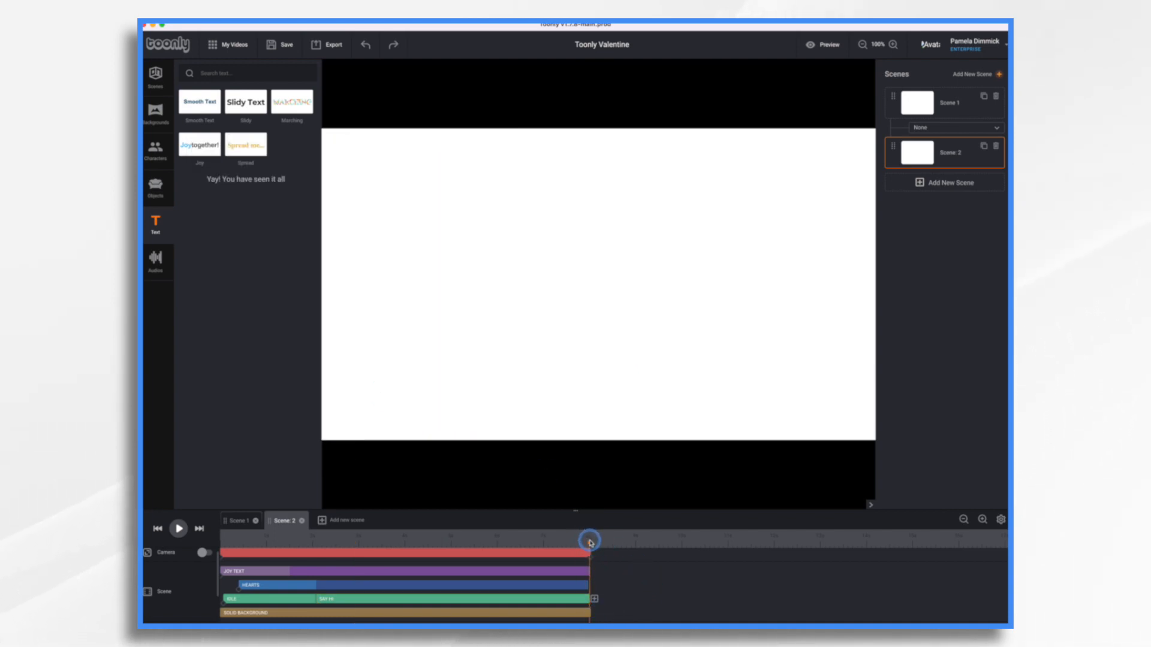
pyautogui.click(586, 586)
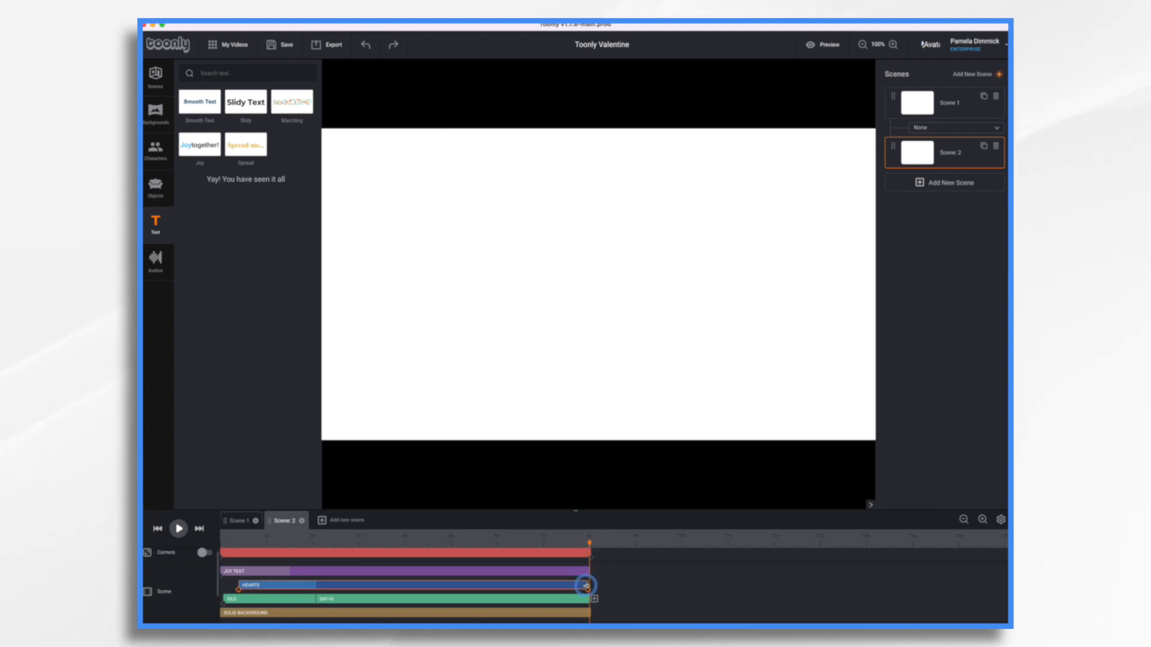
pyautogui.moveTo(589, 587); pyautogui.dragTo(589, 586)
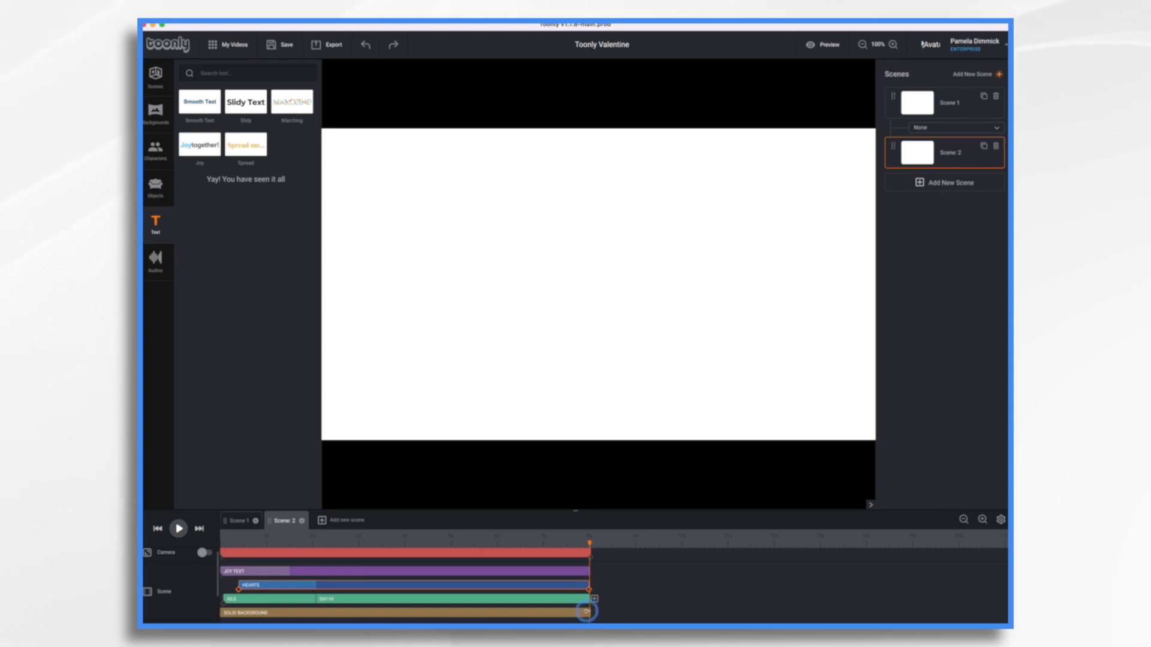
pyautogui.moveTo(589, 613); pyautogui.dragTo(587, 613)
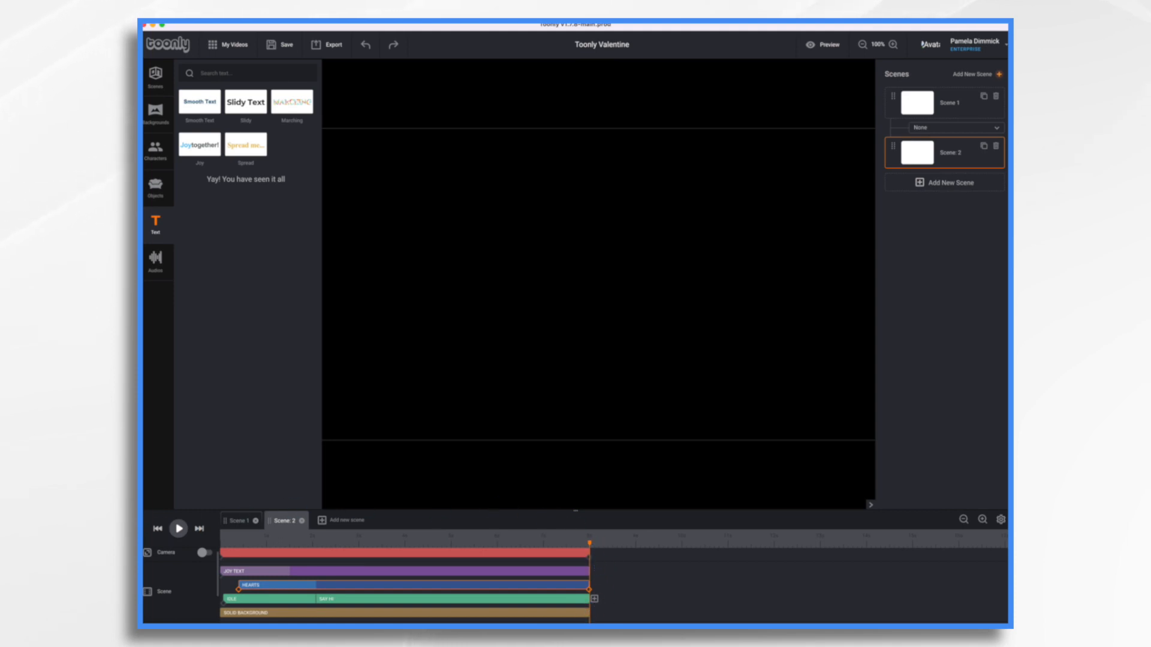
# Play Scene 2 from the start, and play Scene 1 to compare its animation
pyautogui.click(159, 530)
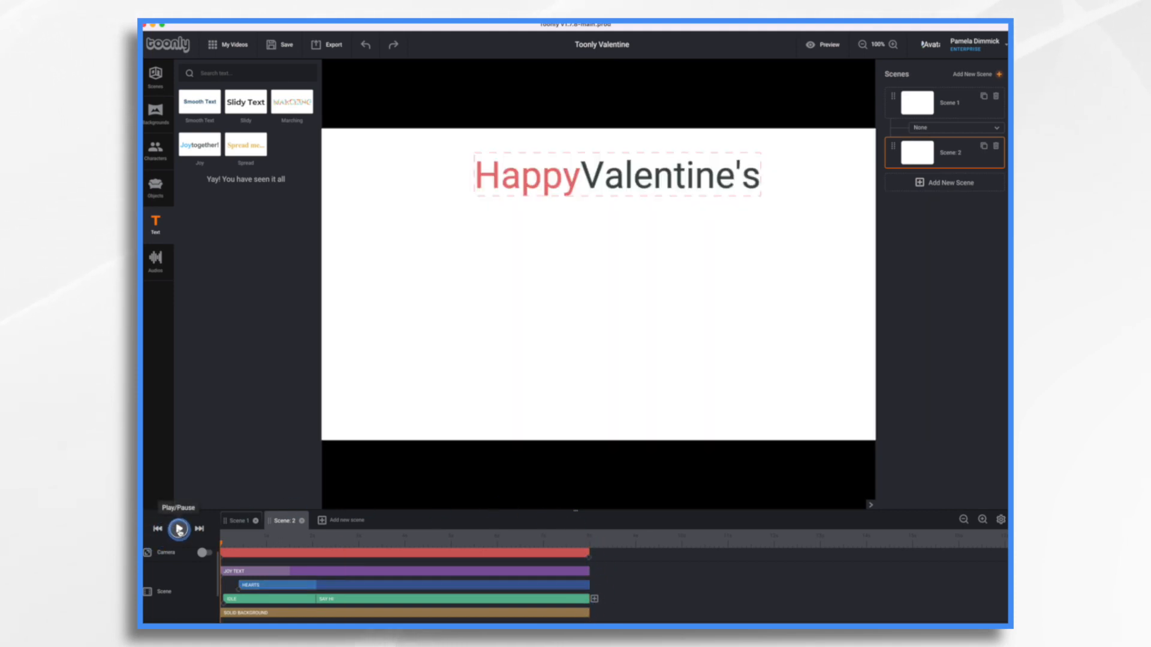
pyautogui.click(179, 529)
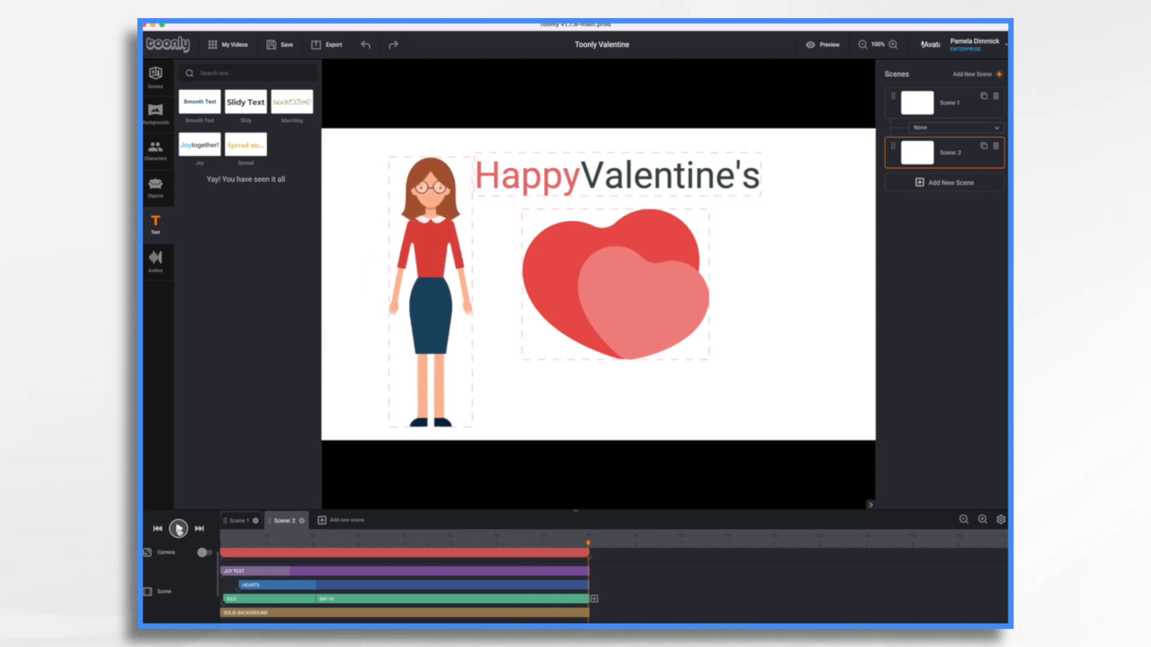
pyautogui.click(241, 519)
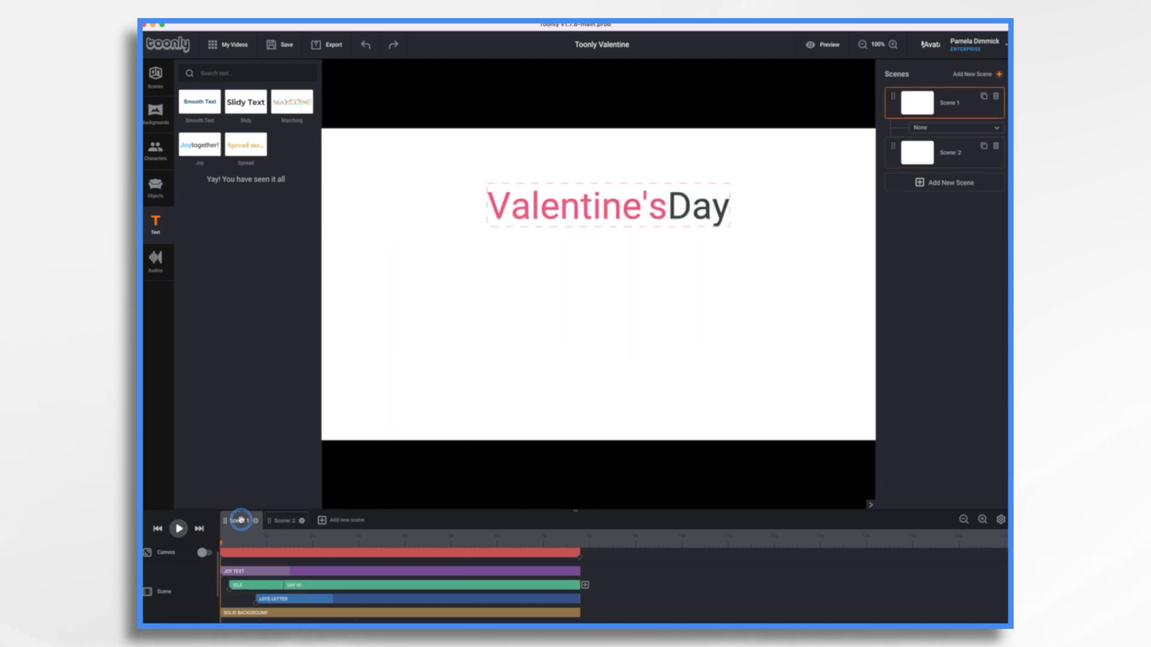
pyautogui.click(179, 528)
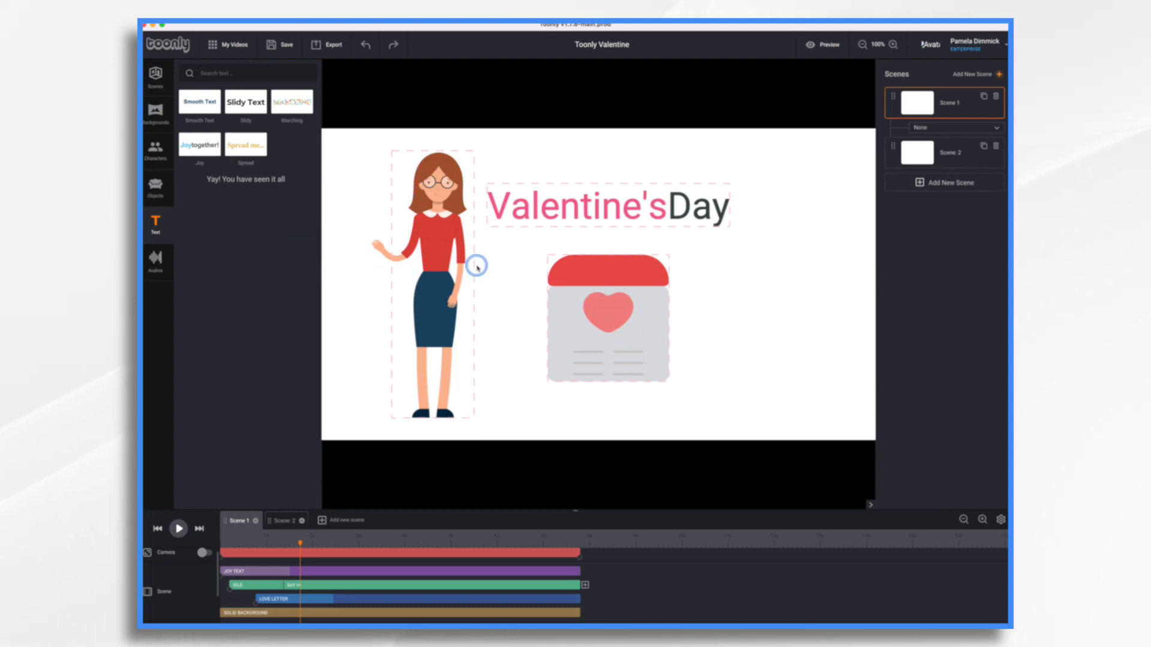
# Delete Scene 1 from the project and confirm the deletion
pyautogui.click(256, 522)
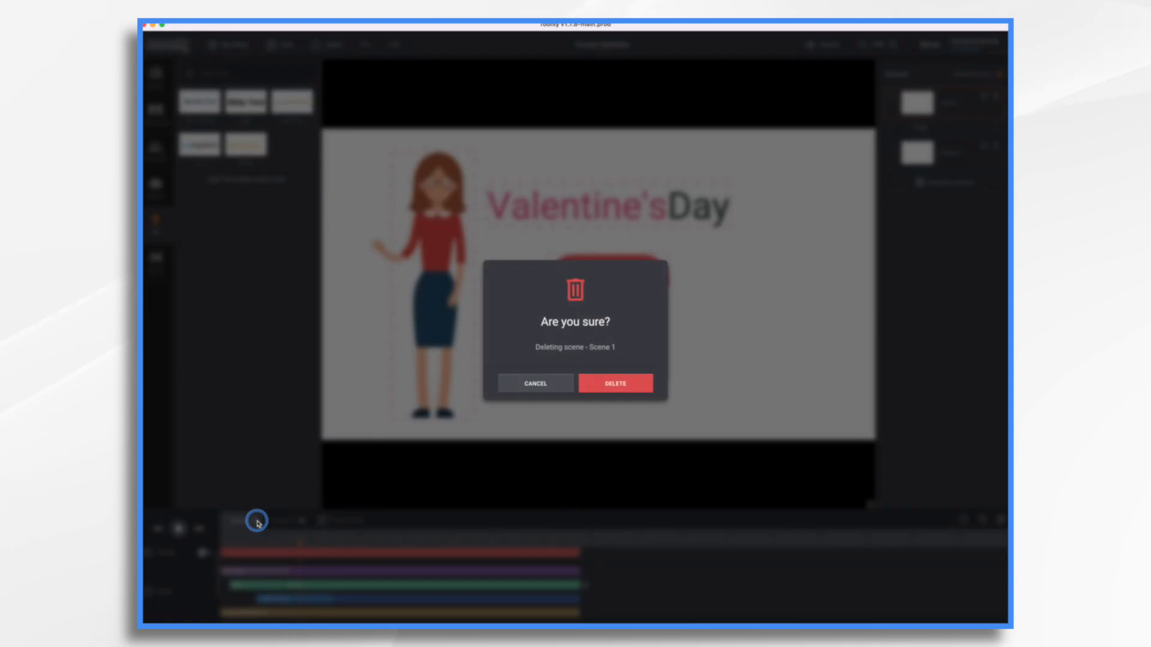
pyautogui.click(610, 382)
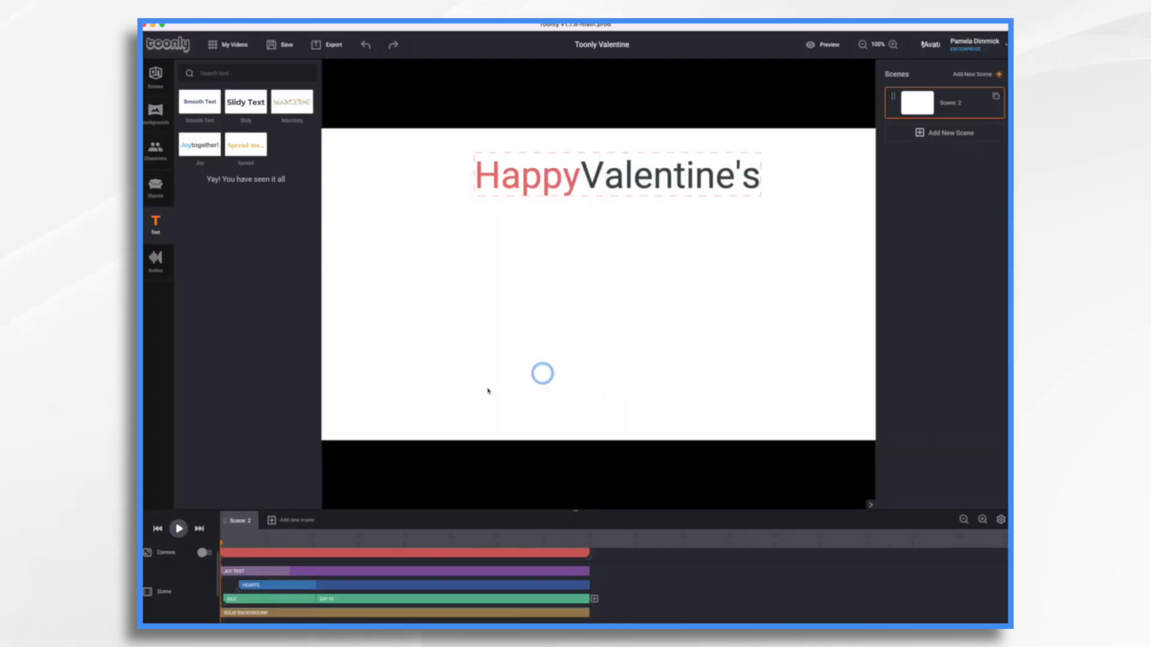
# Play the opening of Scene 2 and pause it once the professor, hearts and text have all entered
pyautogui.click(412, 551)
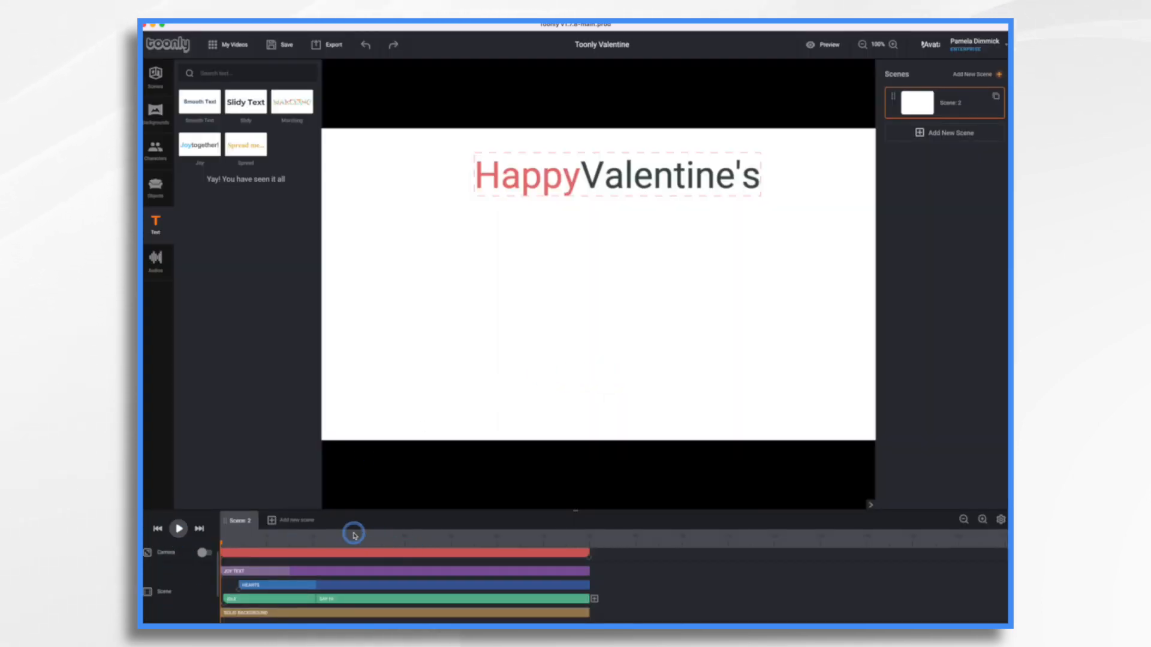
pyautogui.click(179, 529)
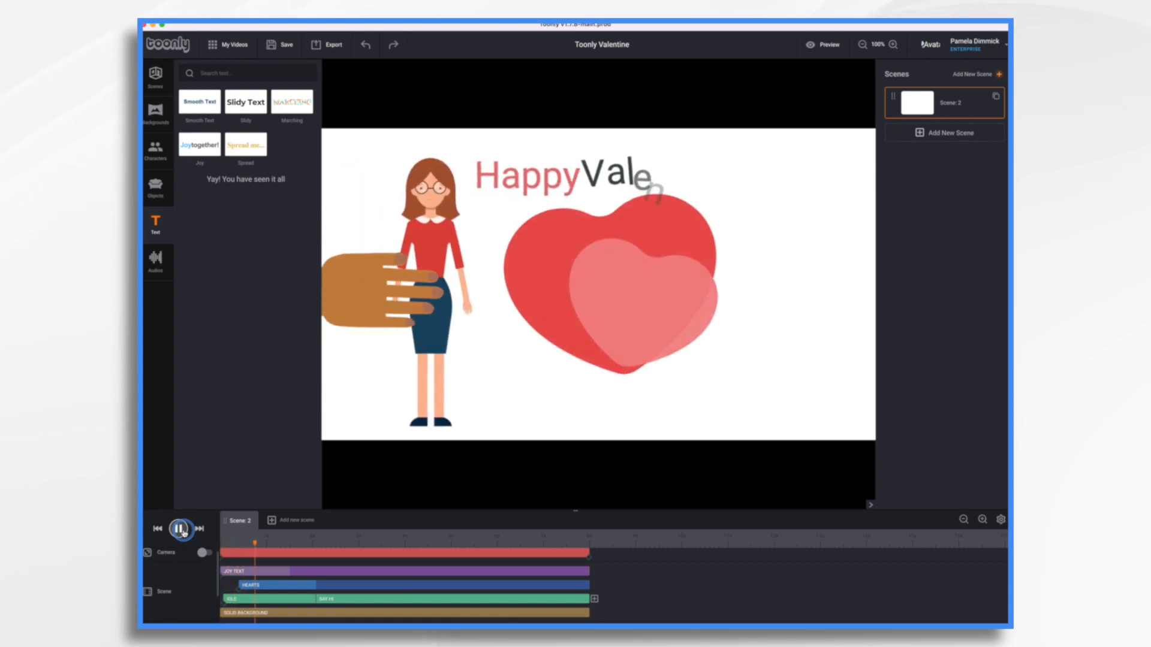
pyautogui.click(179, 530)
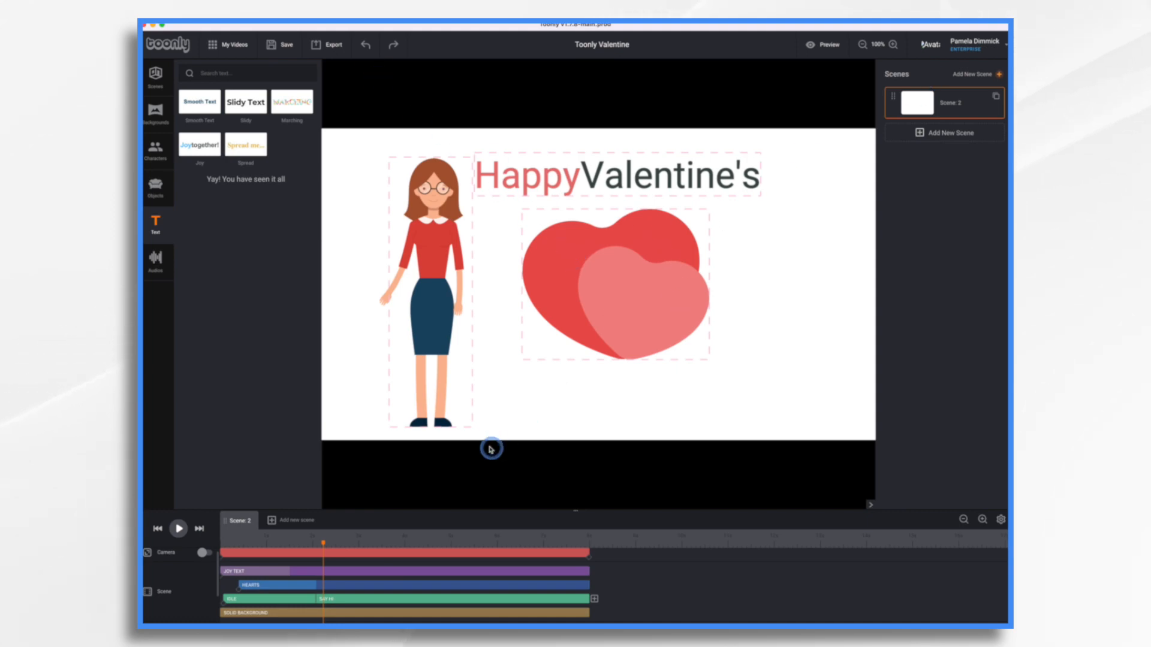
# Search the objects for "heart" and place the Heart Arrow object beside the hearts in Scene 2
pyautogui.click(161, 191)
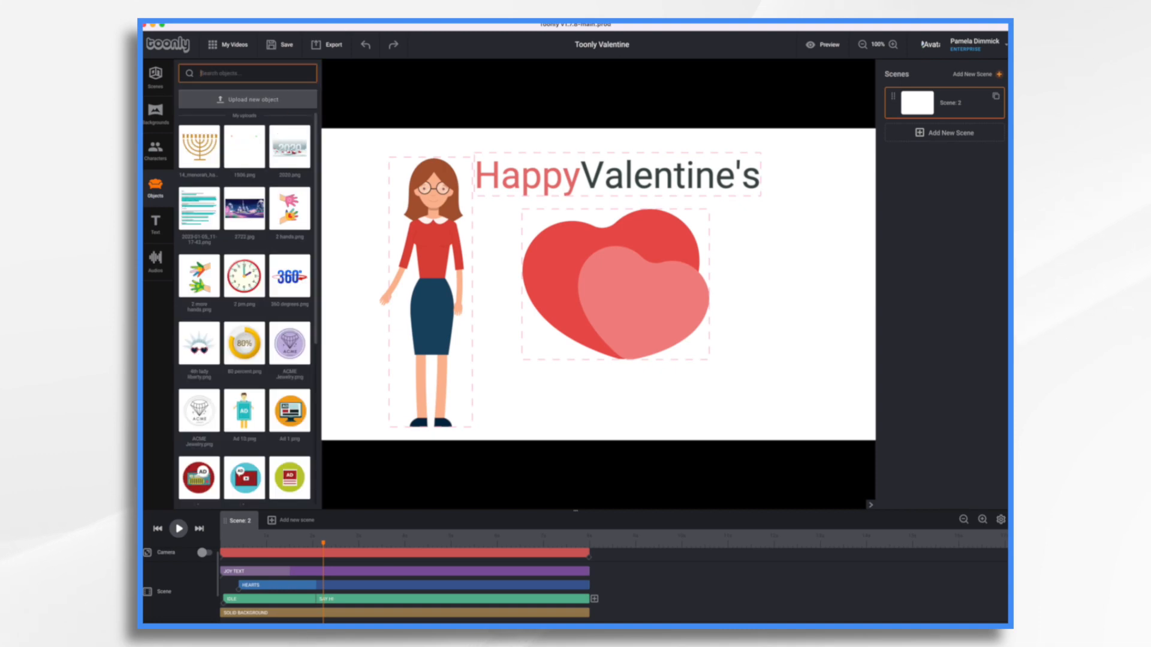
pyautogui.write('heart')
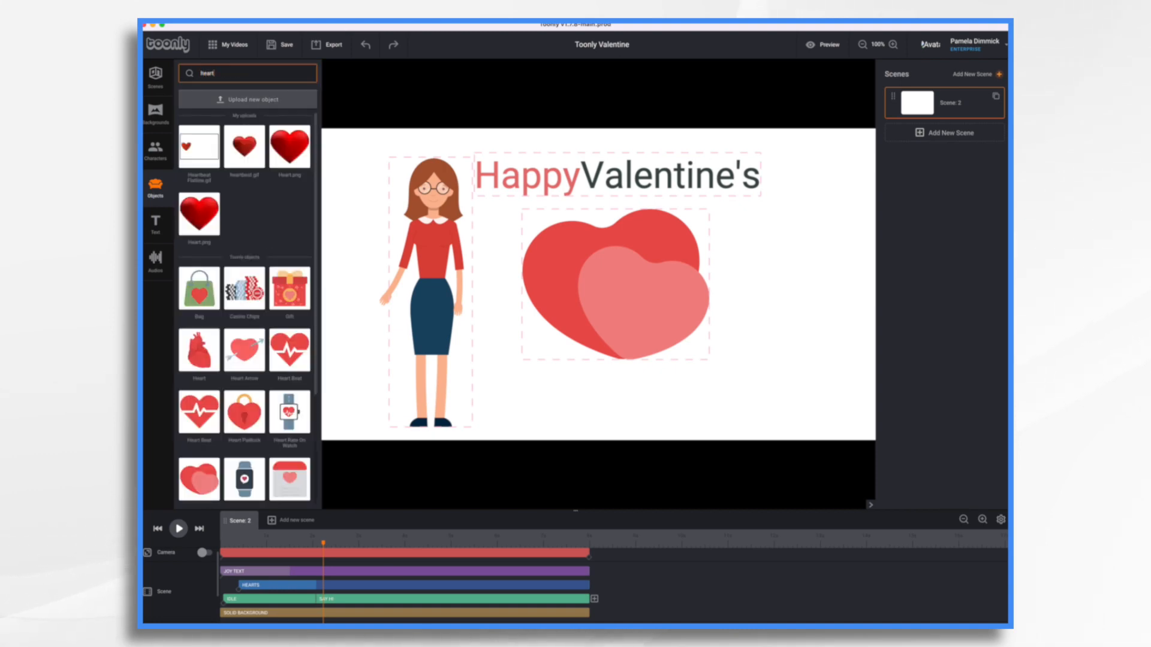
pyautogui.scroll(-3, 249, 365)
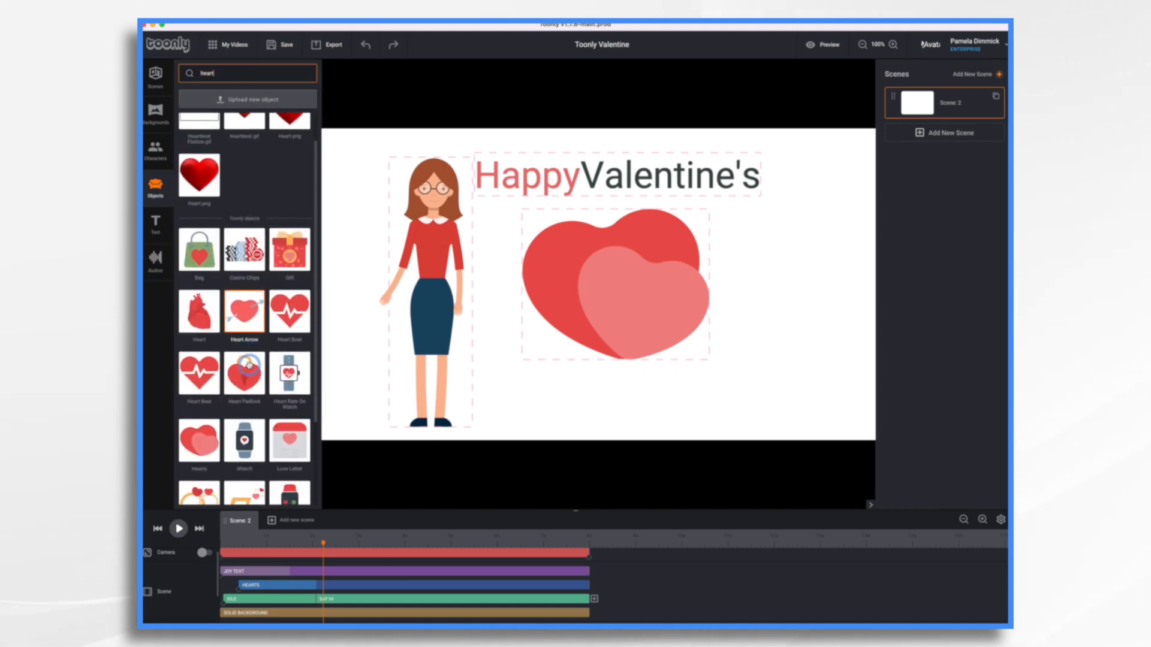
pyautogui.scroll(4, 252, 312)
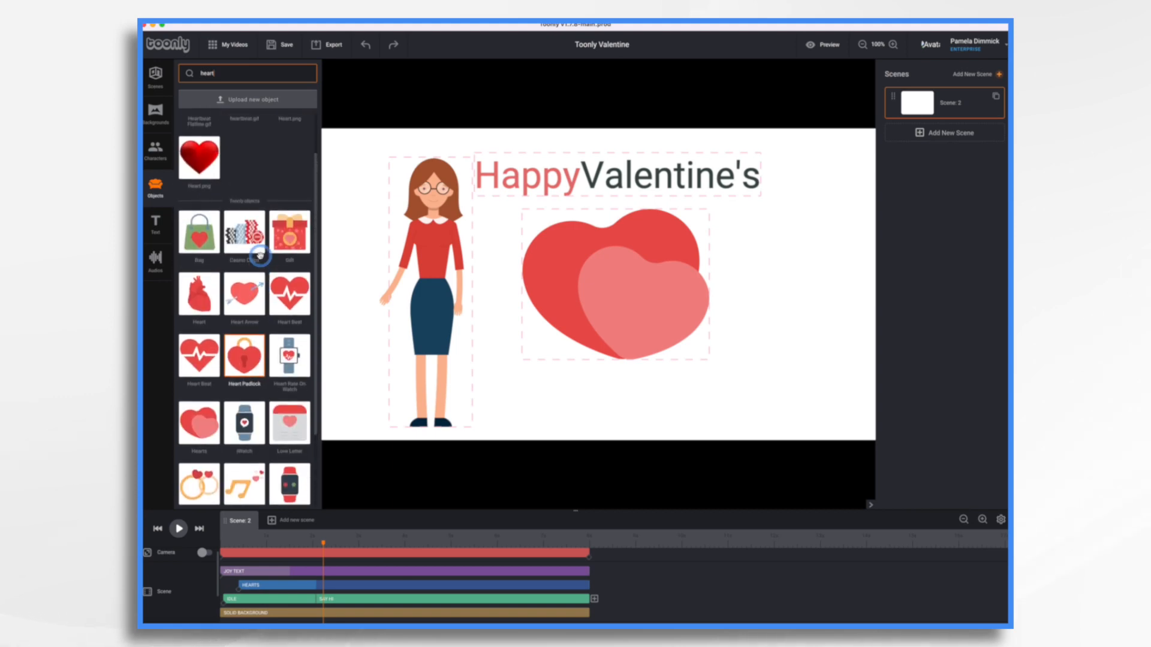
pyautogui.scroll(1, 260, 255)
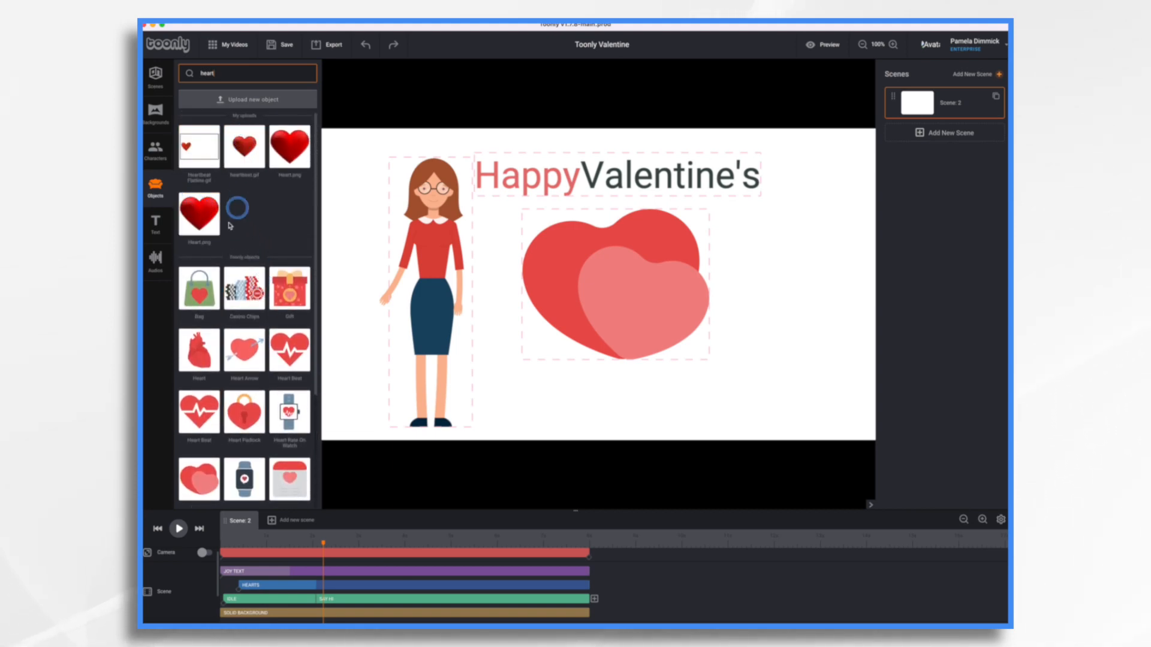
pyautogui.scroll(-1, 278, 372)
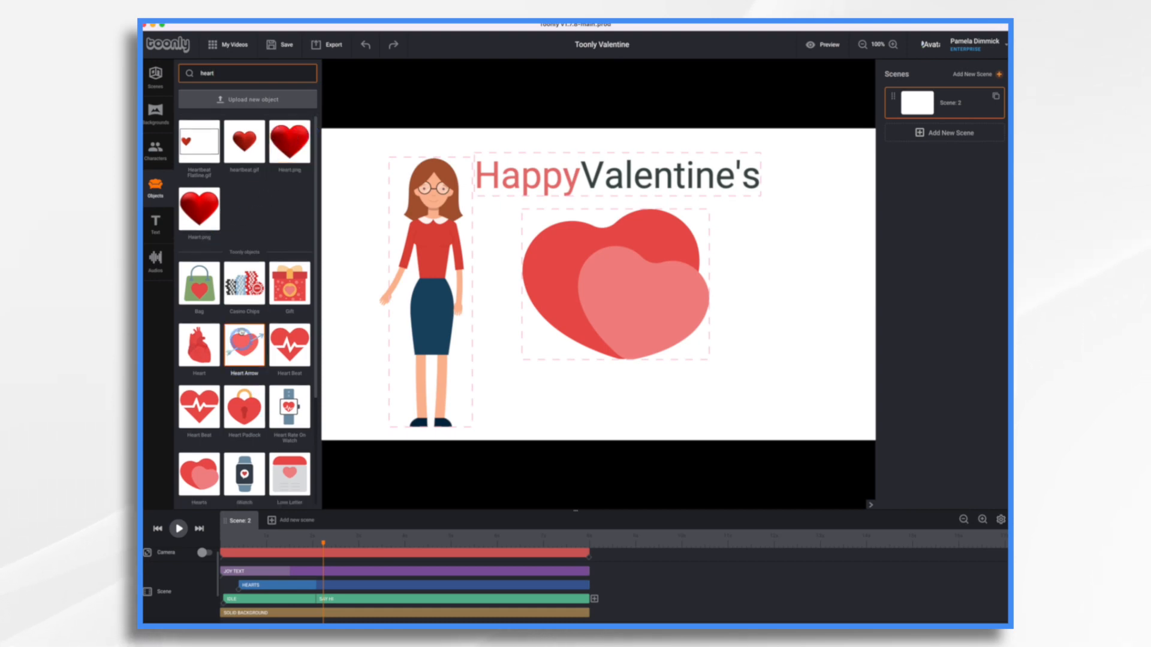
pyautogui.moveTo(242, 338); pyautogui.dragTo(772, 333)
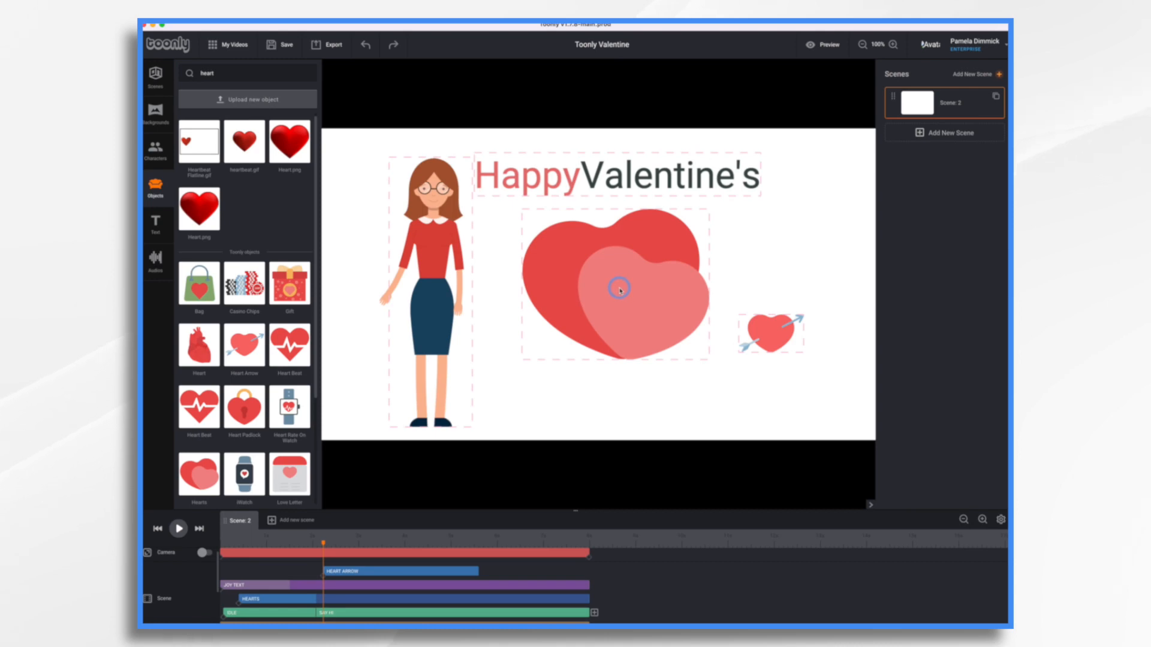
# Shift the hearts slightly down, and enlarge the Heart Arrow and position it so it completely covers them below the text
pyautogui.moveTo(620, 290); pyautogui.dragTo(624, 309)
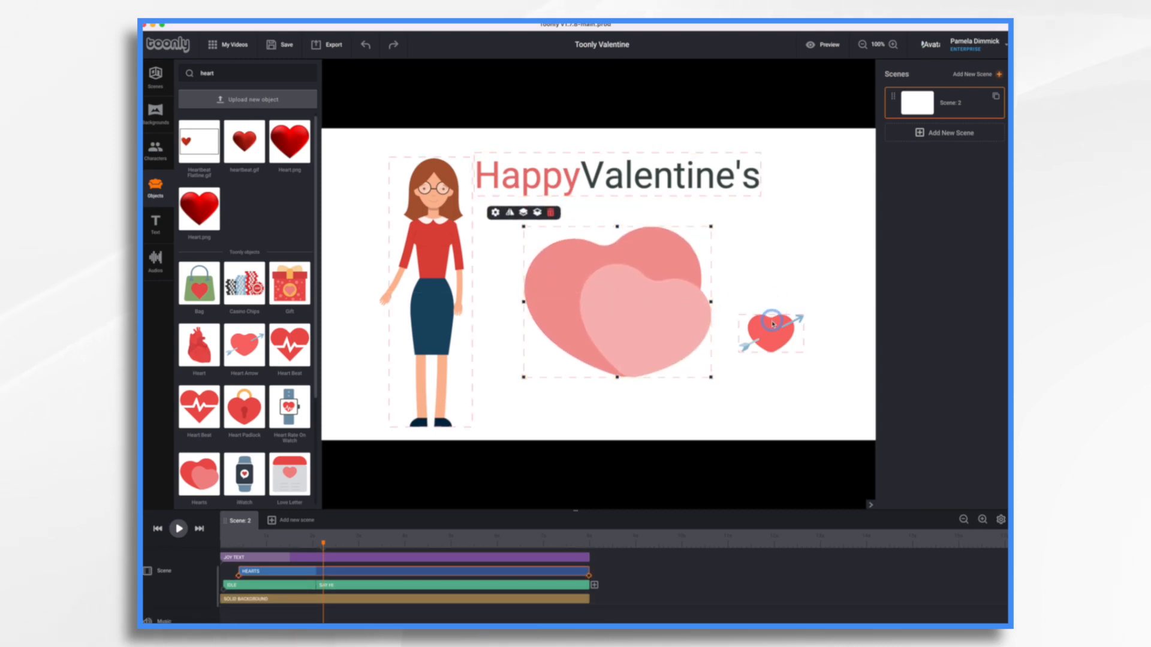
pyautogui.moveTo(772, 324); pyautogui.dragTo(861, 430)
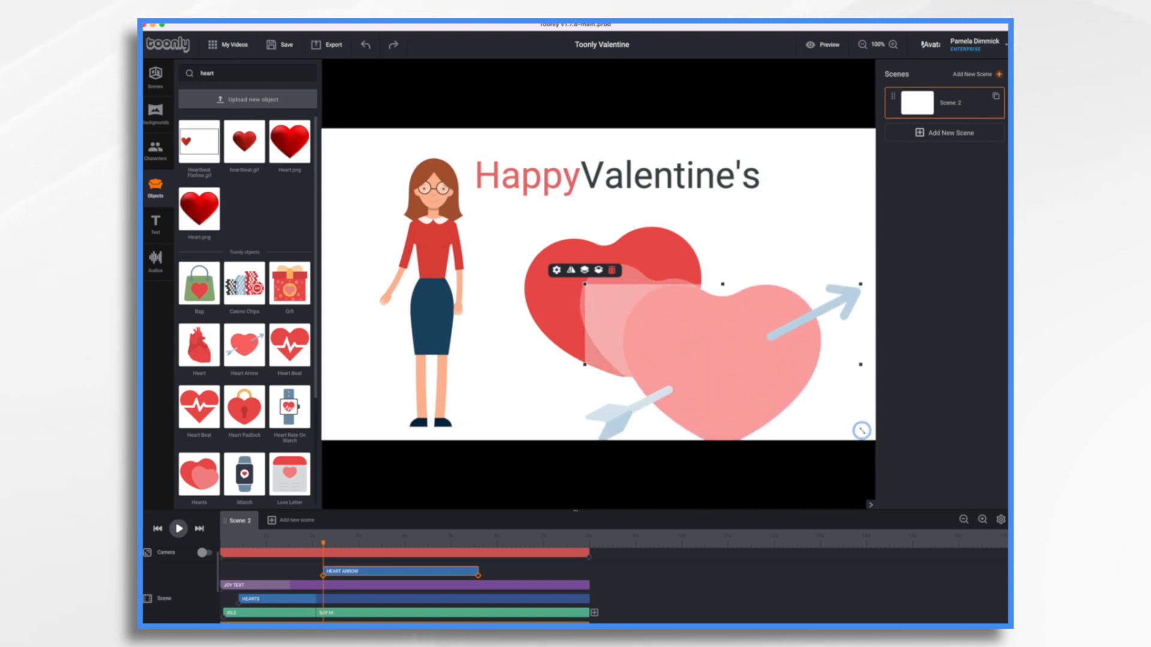
pyautogui.moveTo(745, 359); pyautogui.dragTo(645, 298)
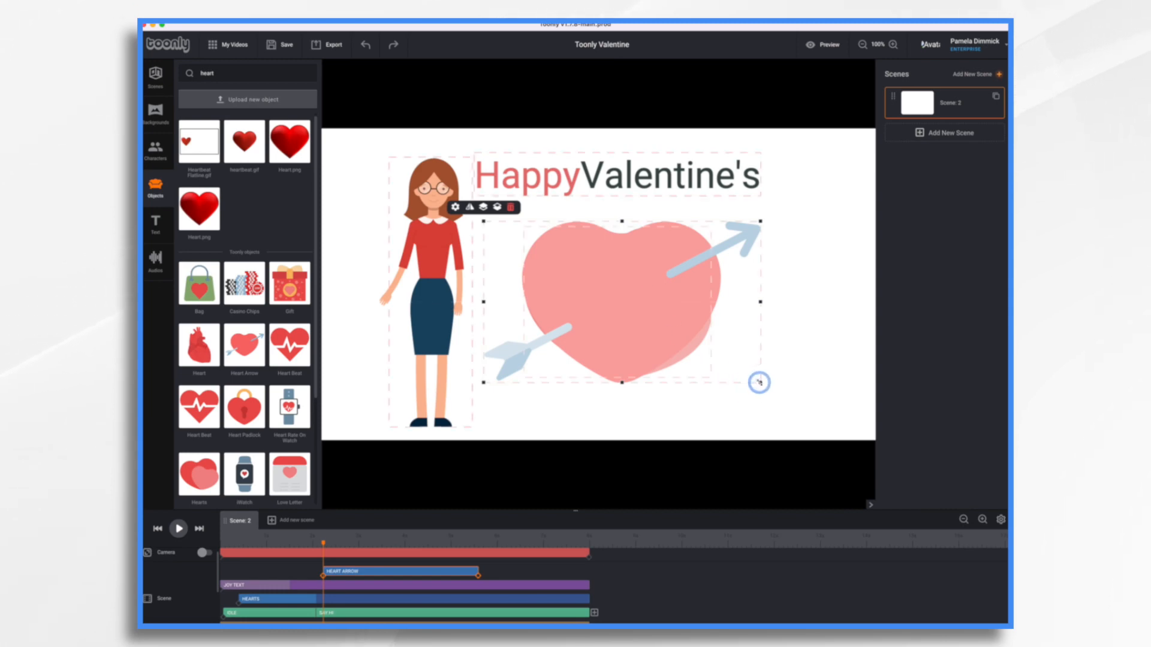
pyautogui.moveTo(759, 382); pyautogui.dragTo(811, 422)
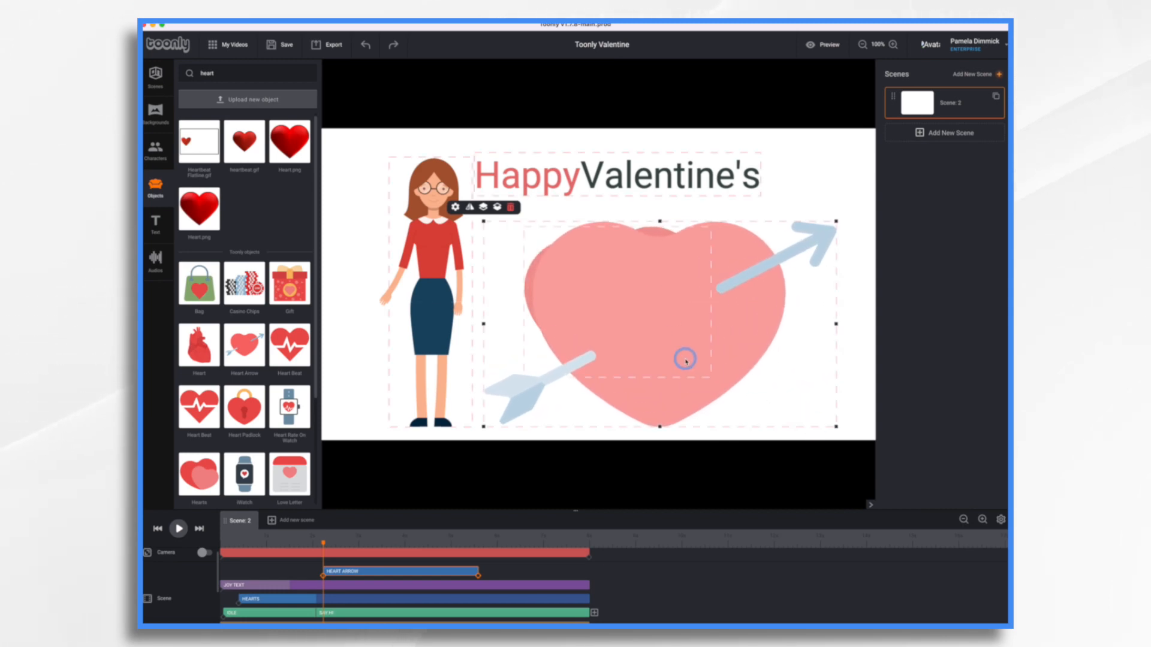
pyautogui.moveTo(684, 355); pyautogui.dragTo(666, 345)
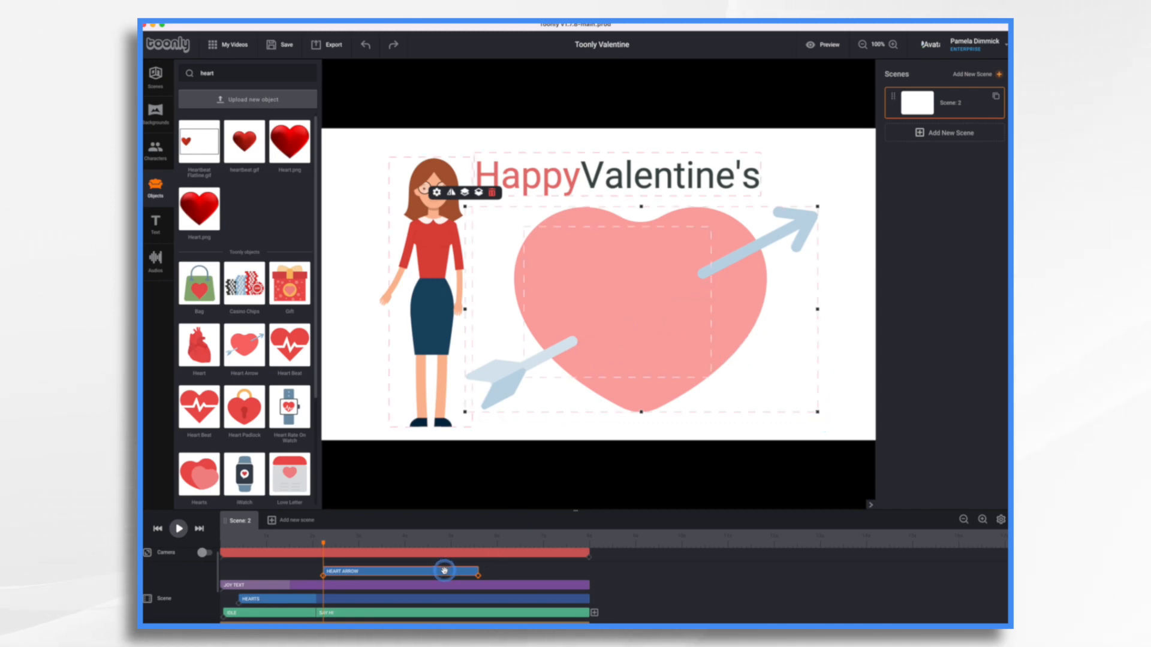
# Move the Heart Arrow clip to end with the scene and extend its start back to about the 3-second mark
pyautogui.moveTo(440, 573); pyautogui.dragTo(550, 570)
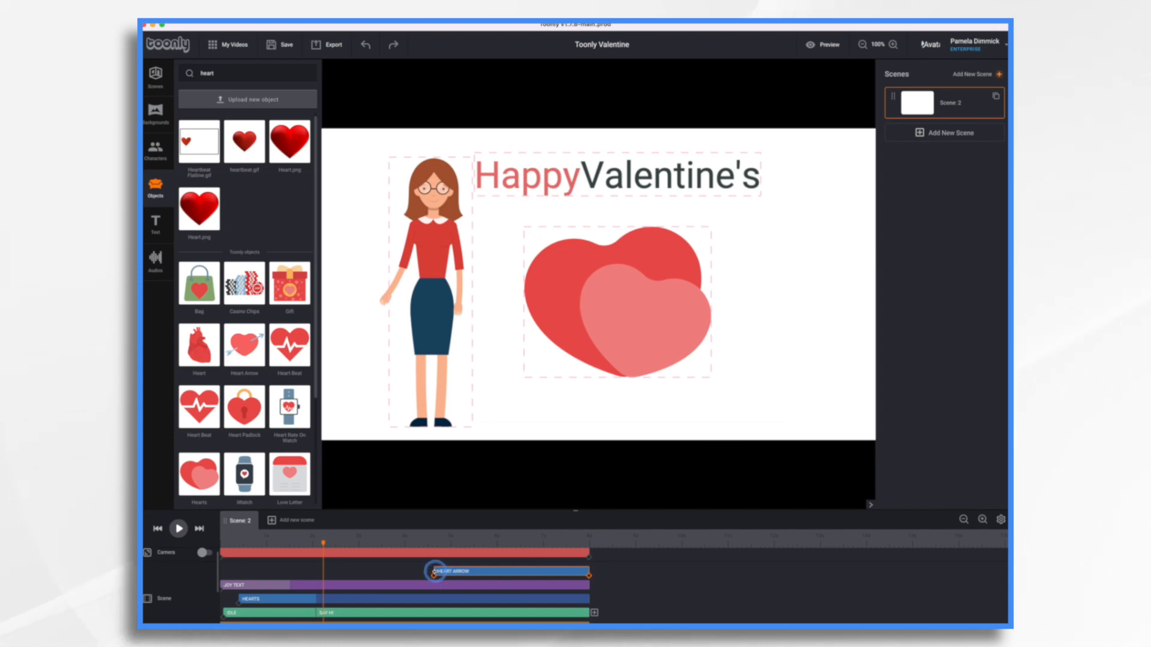
pyautogui.moveTo(434, 571); pyautogui.dragTo(360, 573)
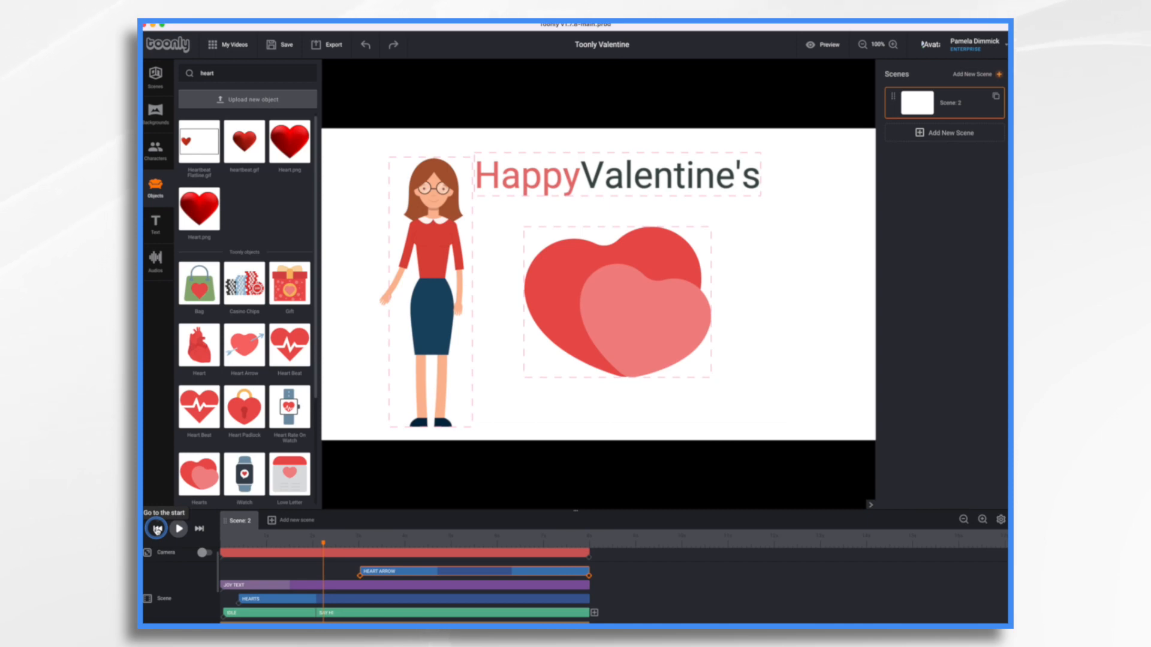
# Play Scene 2 from the start and pause once the Heart Arrow has fully entered over the hearts
pyautogui.click(158, 530)
pyautogui.click(179, 528)
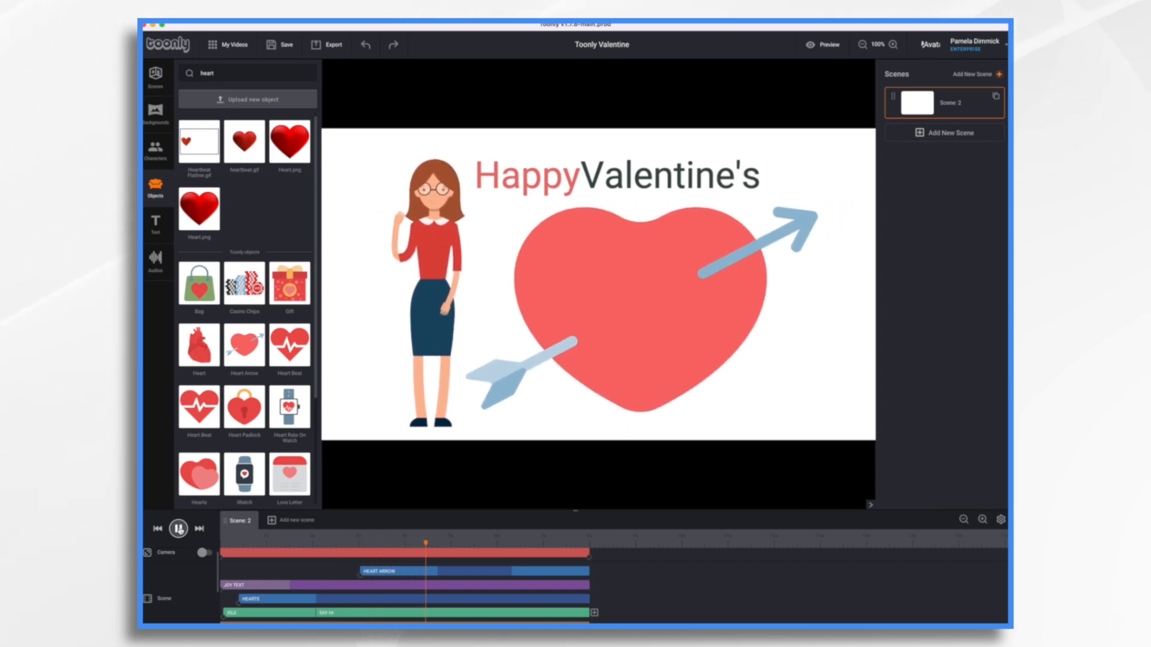
pyautogui.click(178, 529)
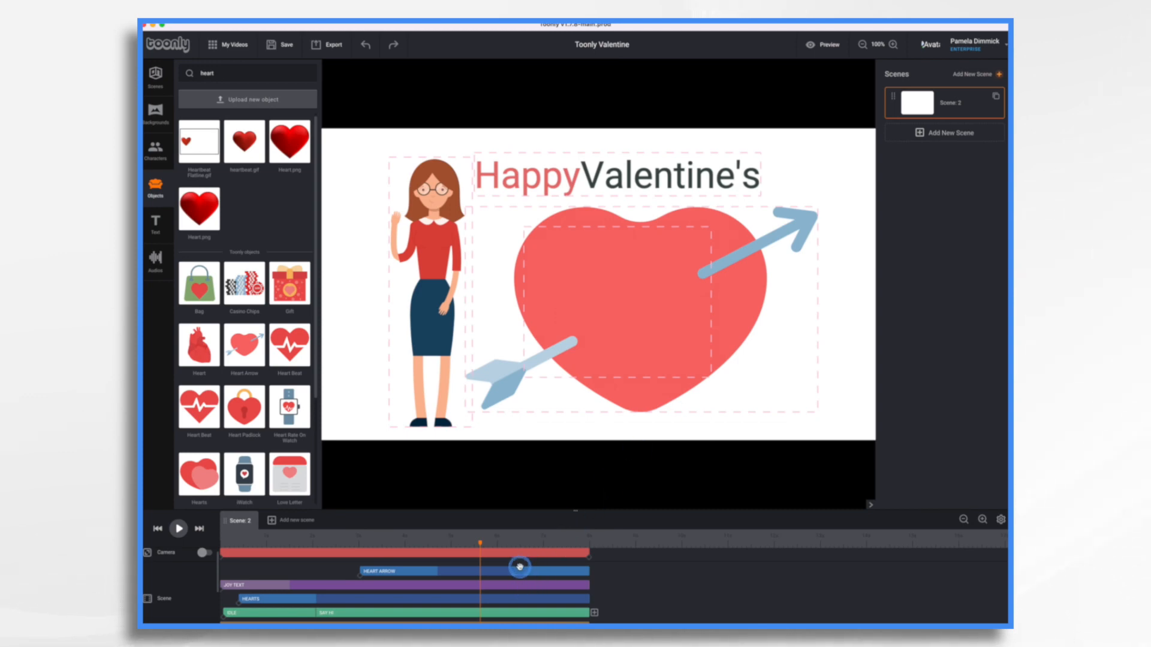
pyautogui.moveTo(480, 543); pyautogui.dragTo(454, 546)
pyautogui.click(472, 553)
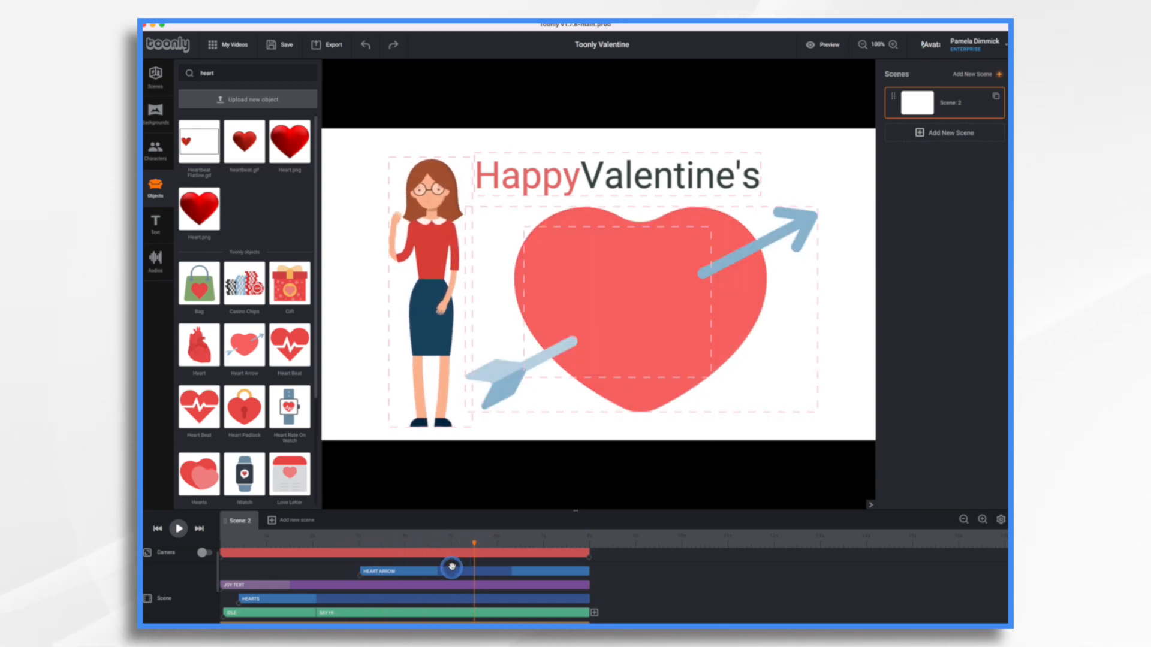
# Set the Heart Arrow's In Effect to Grow and play the scene from just before its entrance
pyautogui.click(452, 574)
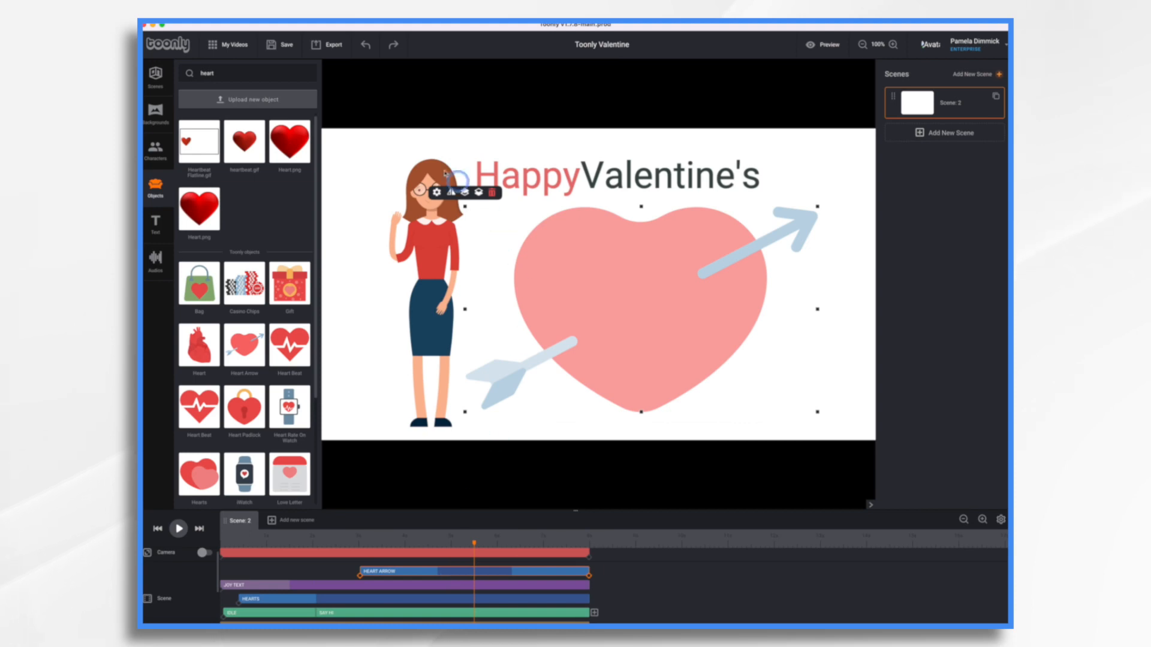
pyautogui.click(437, 192)
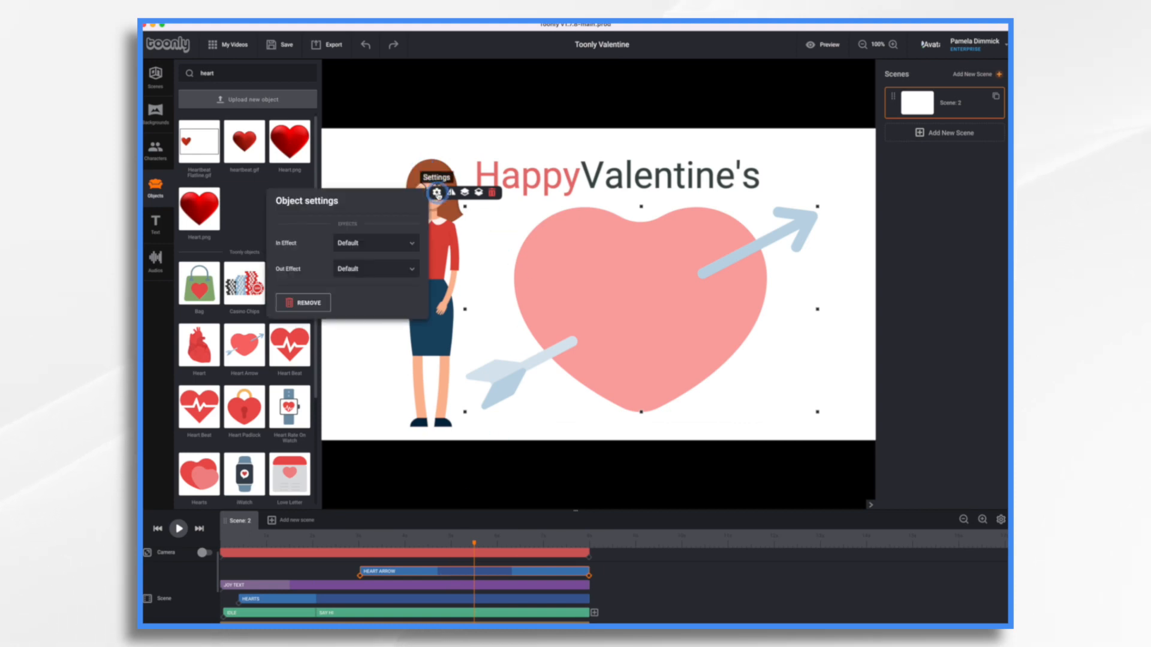
pyautogui.click(412, 246)
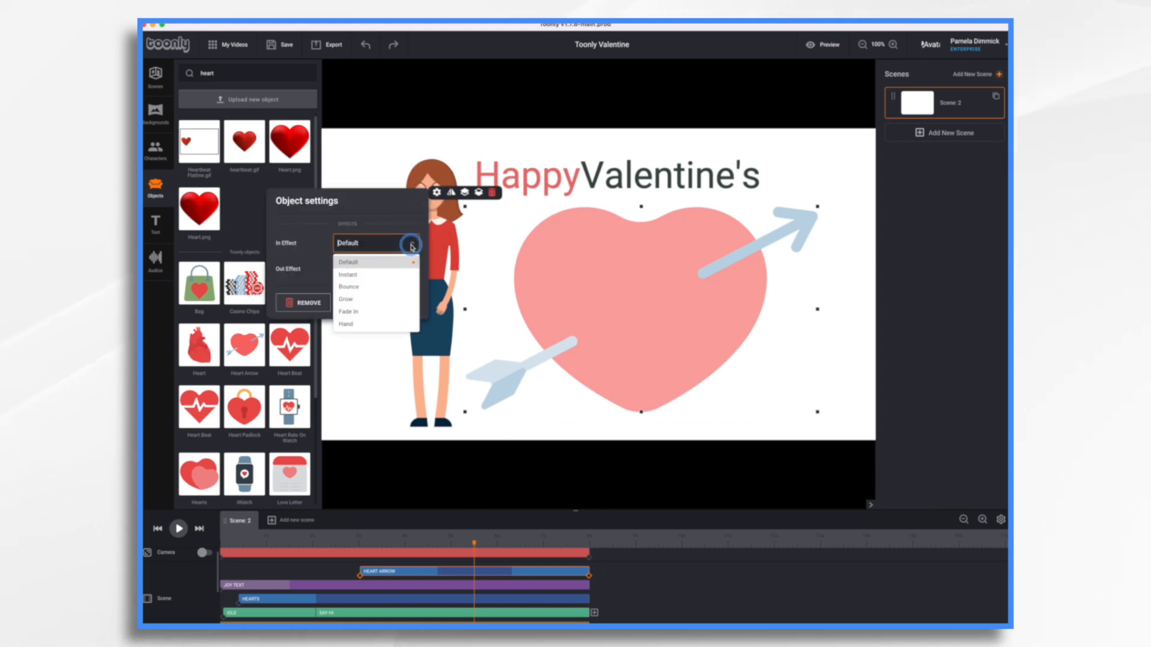
pyautogui.click(354, 299)
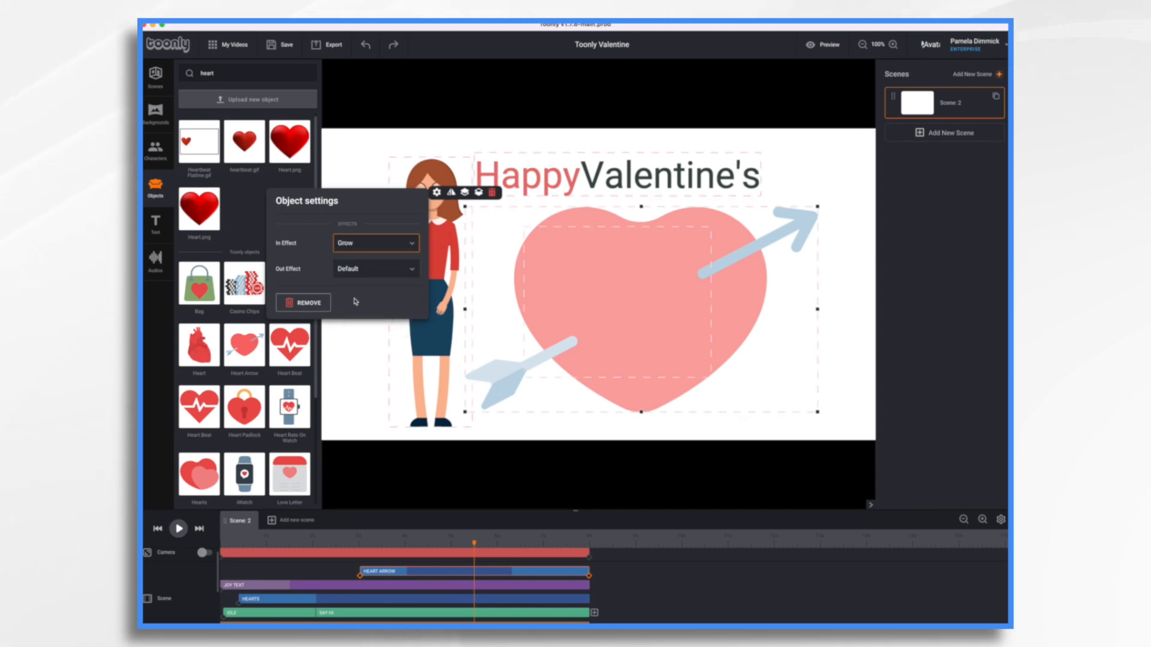
pyautogui.click(329, 540)
pyautogui.click(179, 529)
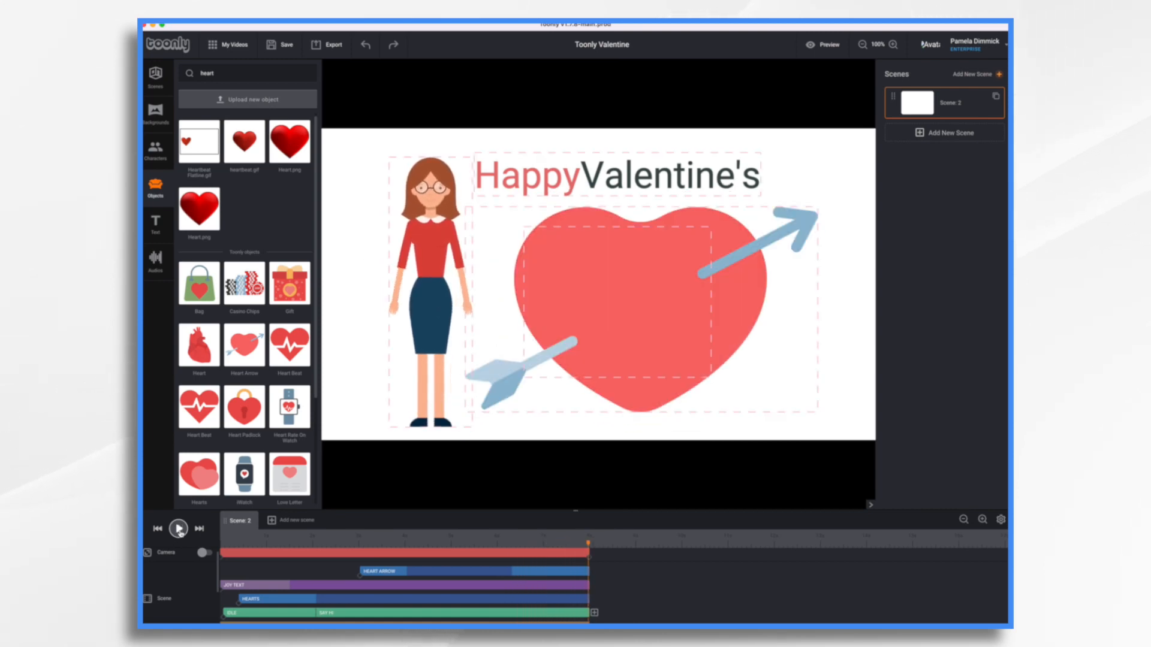
# Set the Heart Arrow's Out Effect to Instant and play the last seconds of the scene
pyautogui.click(574, 571)
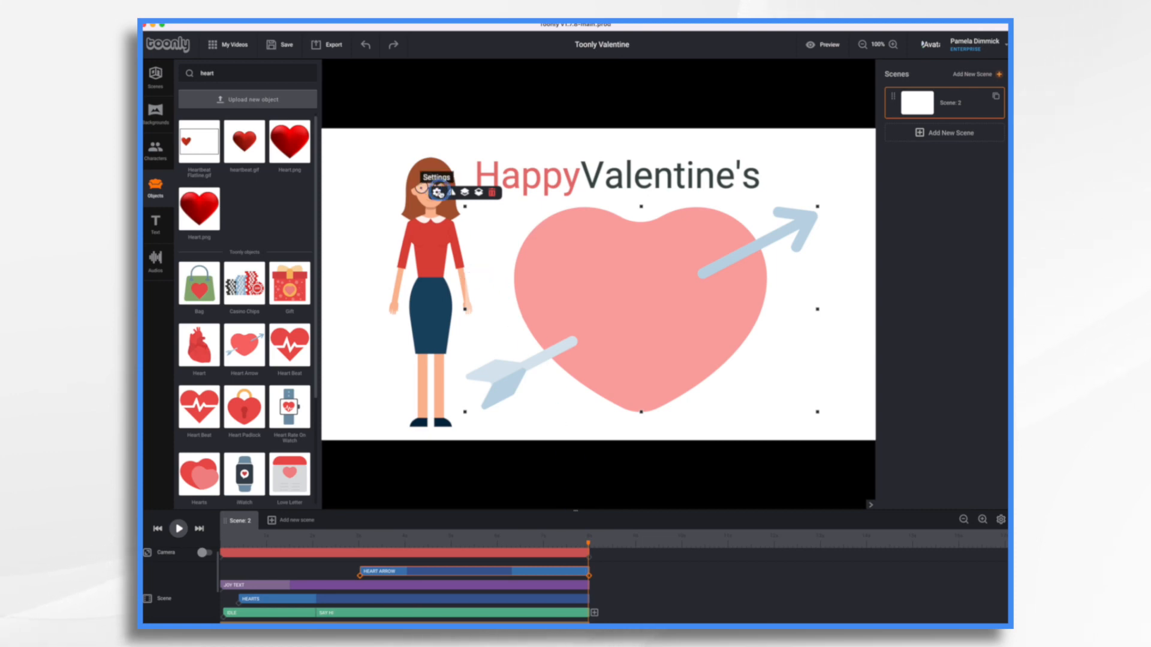
pyautogui.click(437, 193)
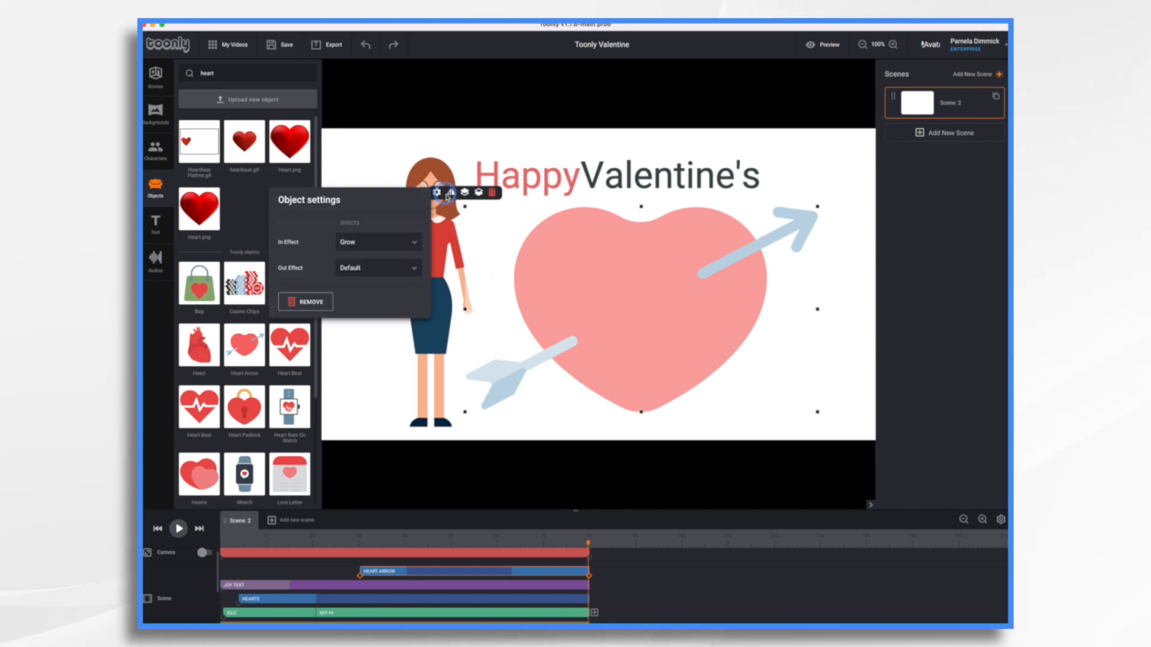
pyautogui.click(416, 270)
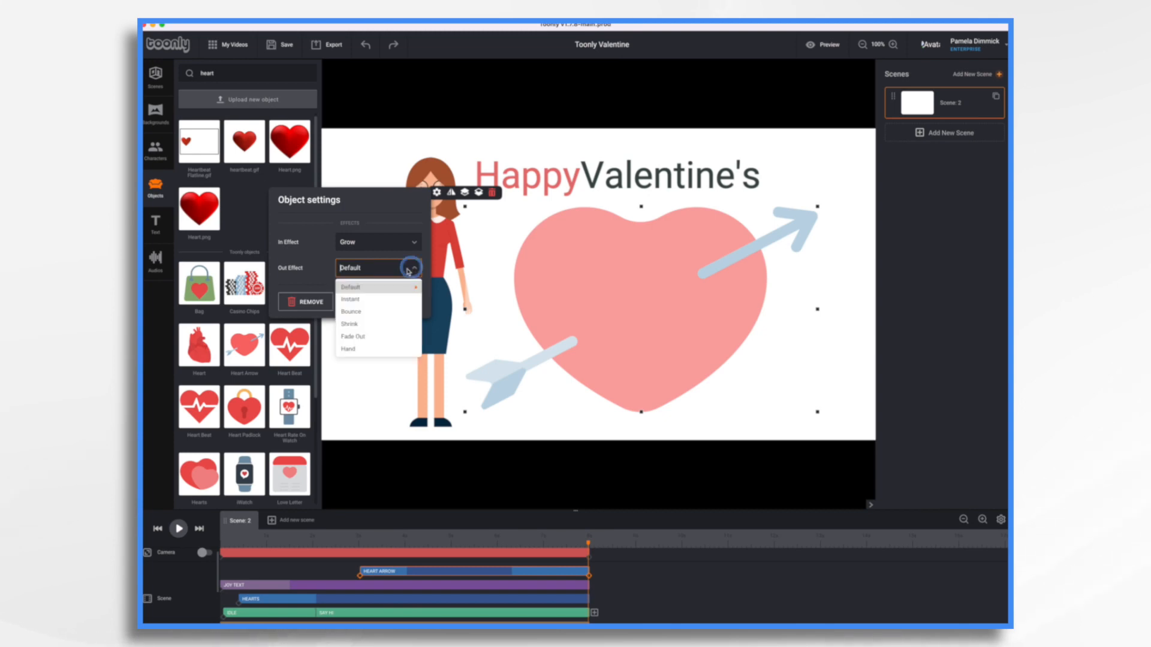
pyautogui.click(359, 299)
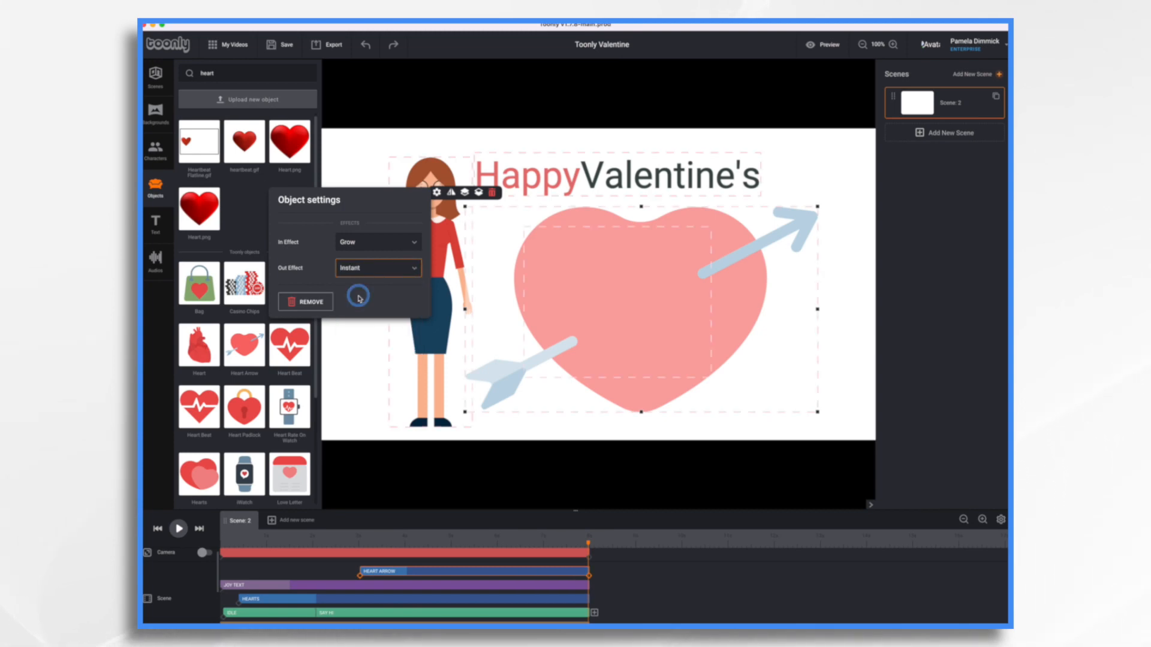
pyautogui.click(512, 536)
pyautogui.click(178, 528)
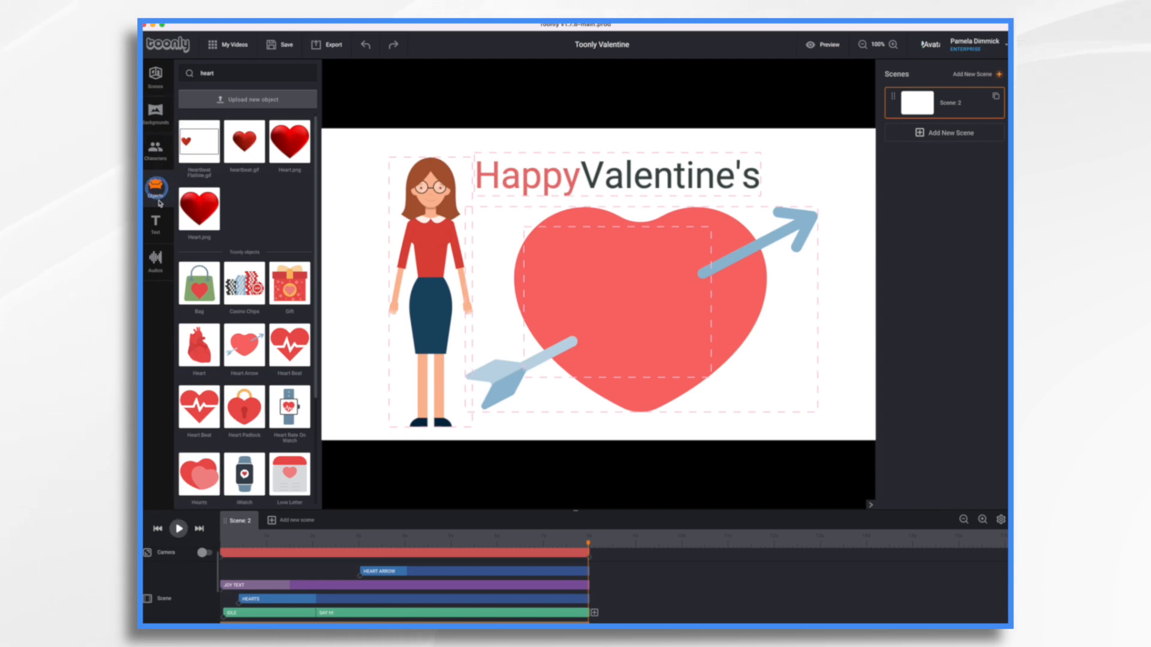
# Add a Slidy text over the Heart Arrow and set its content to "Love,"
pyautogui.click(156, 222)
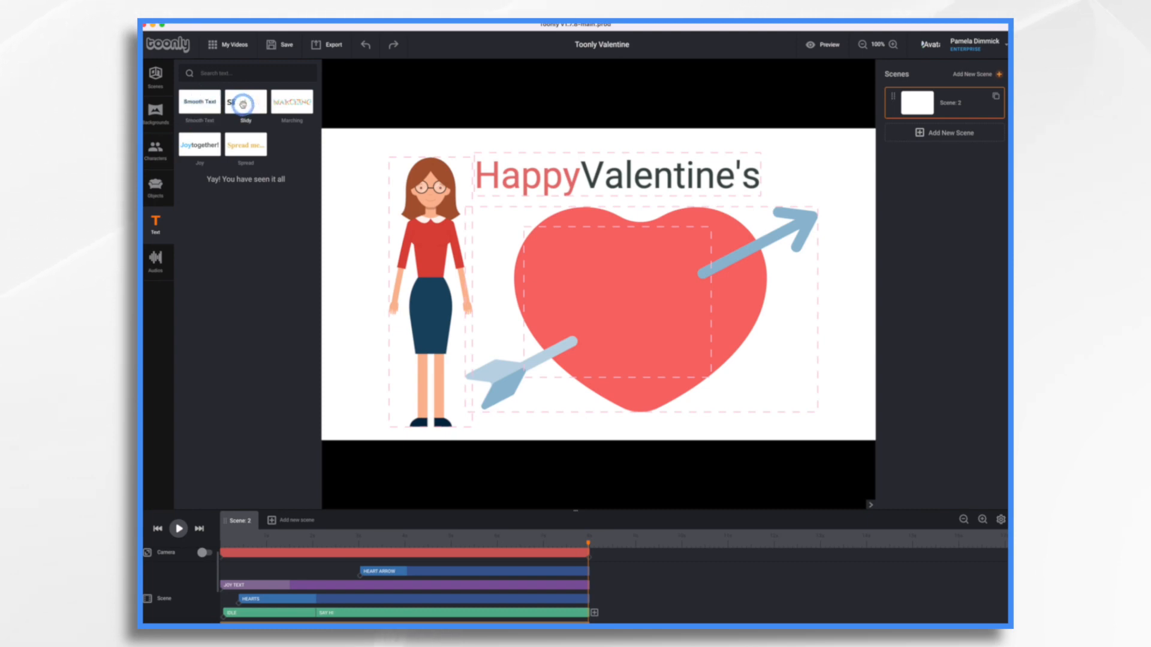
pyautogui.moveTo(243, 104); pyautogui.dragTo(615, 321)
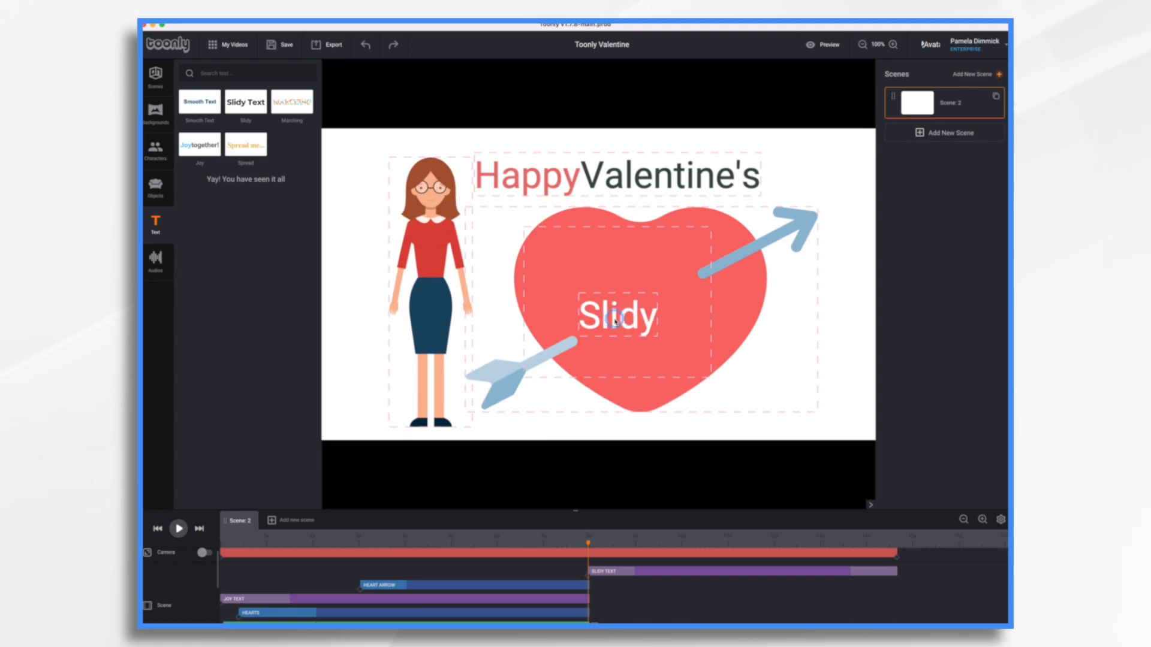
pyautogui.click(614, 321)
pyautogui.click(549, 278)
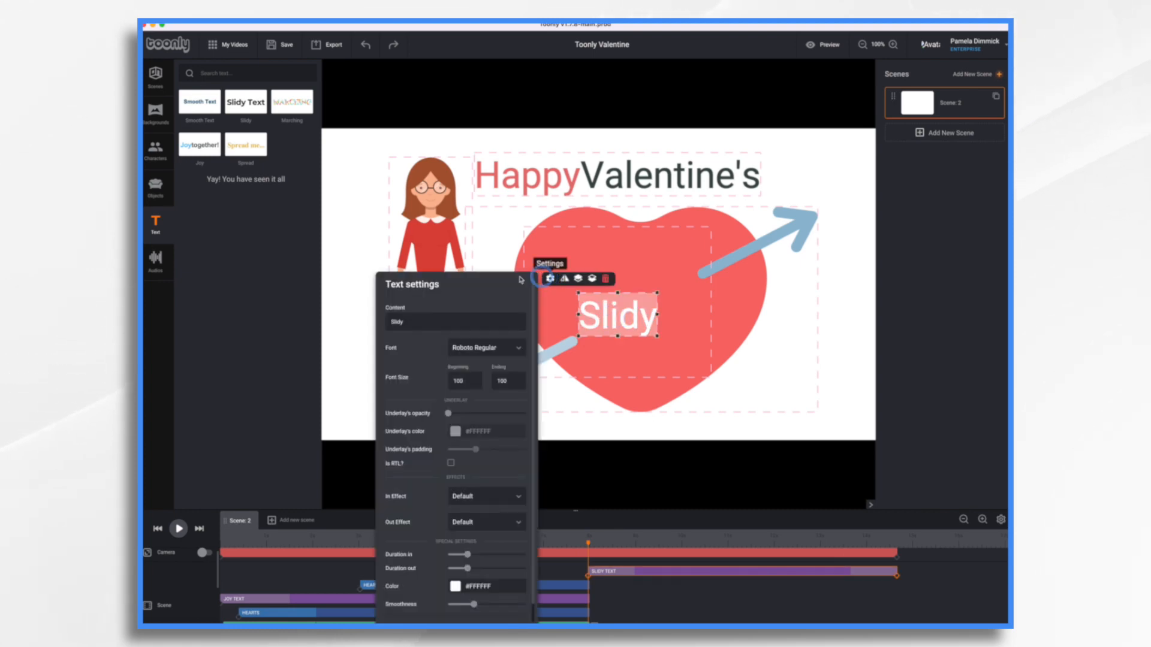
pyautogui.click(433, 319)
pyautogui.press('BackSpace')
pyautogui.press('BackSpace')
pyautogui.press('BackSpace')
pyautogui.press('BackSpace')
pyautogui.press('BackSpace')
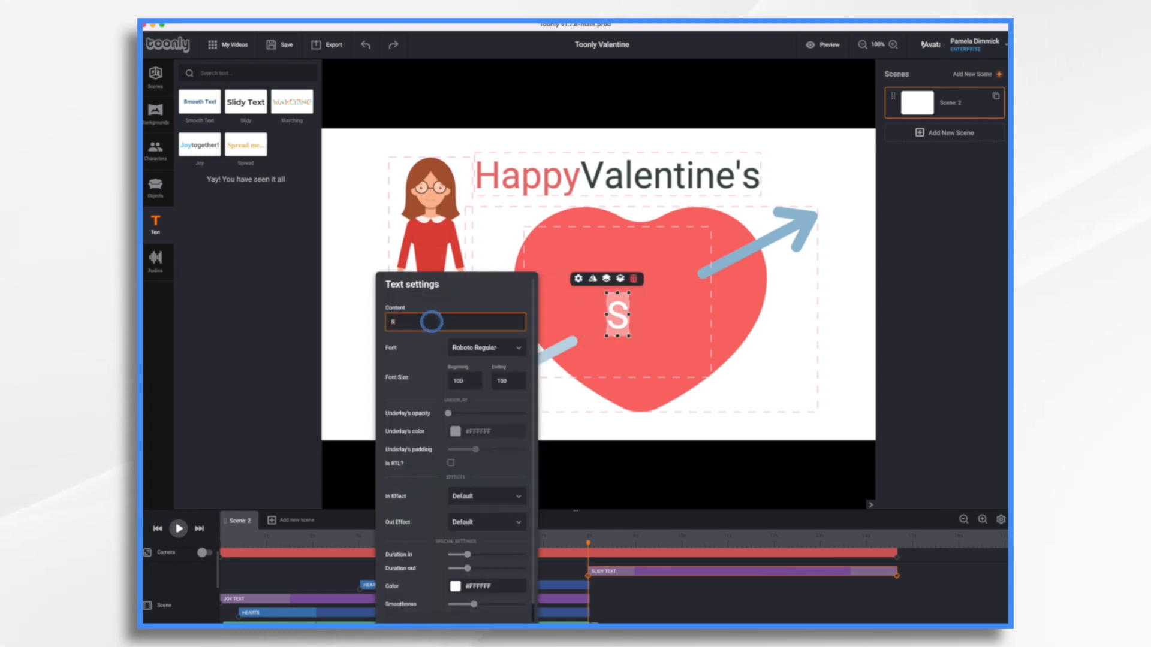
pyautogui.write('Love,')
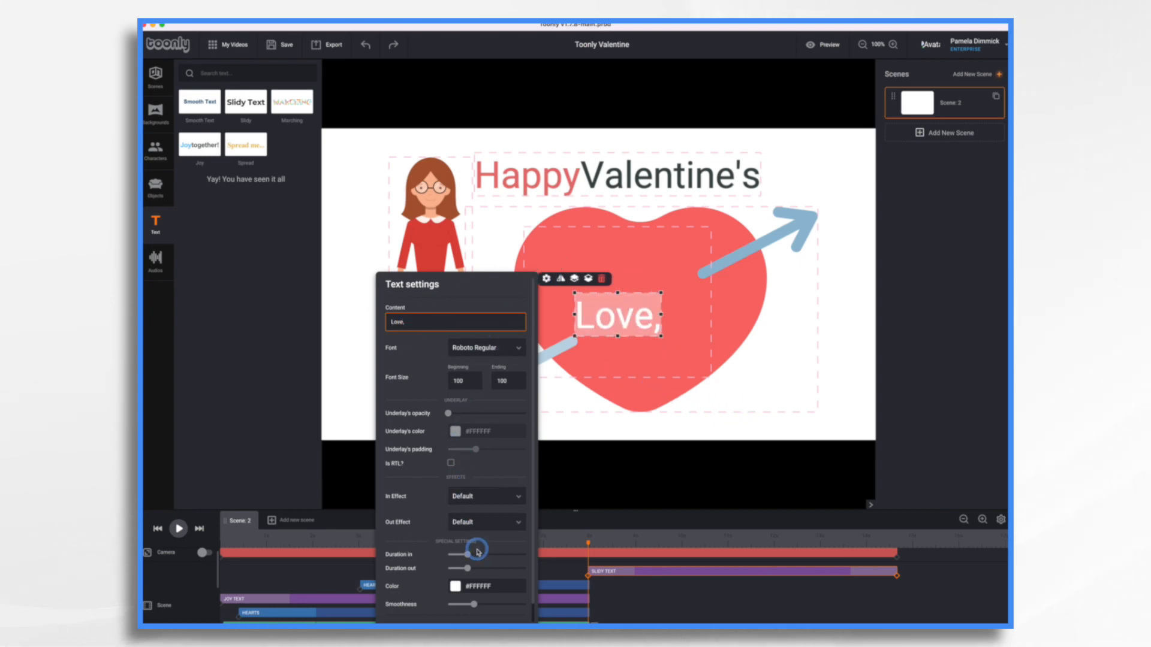
# Color the "Love," text black and move it to the upper-left part of the heart
pyautogui.click(456, 587)
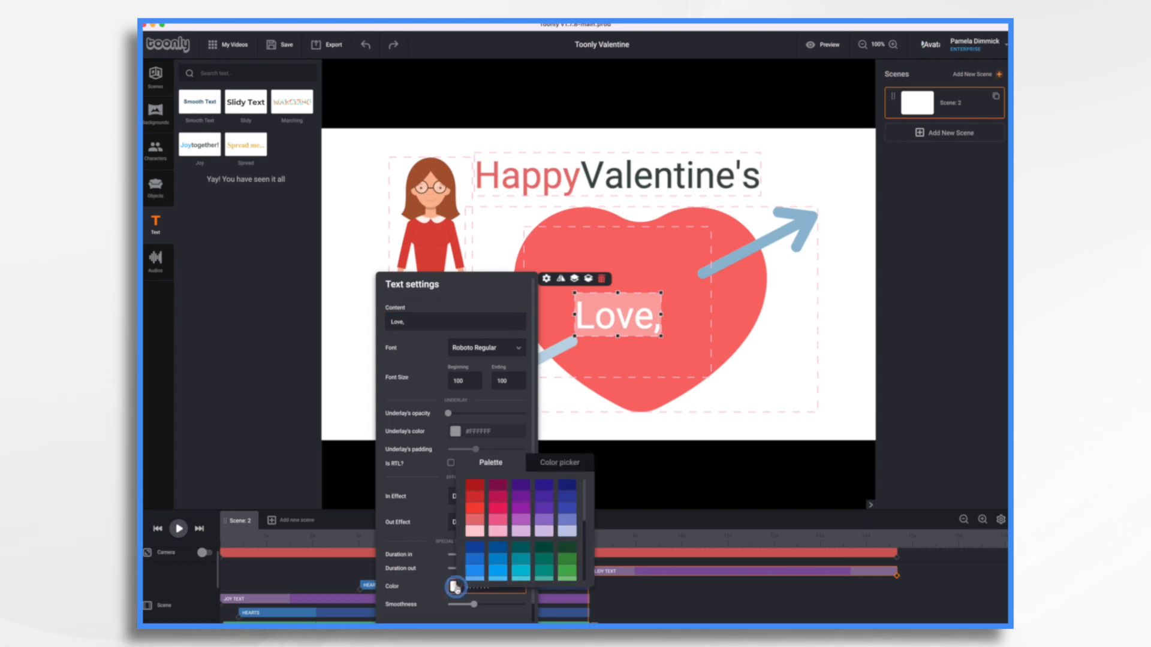
pyautogui.scroll(-5, 512, 553)
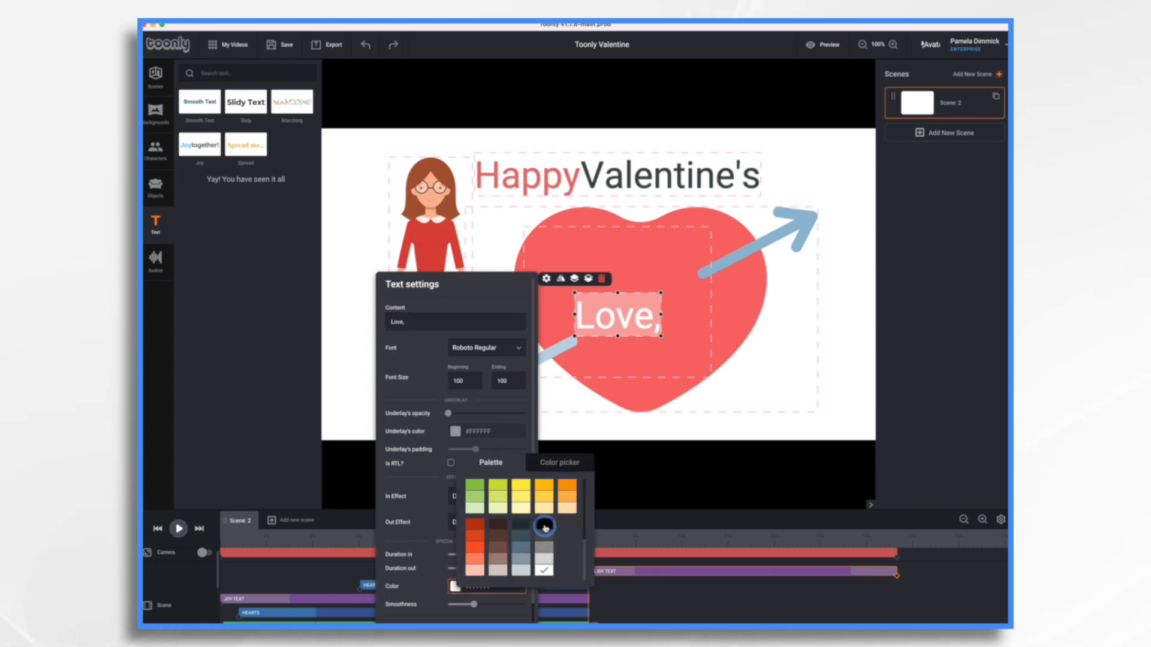
pyautogui.click(545, 526)
pyautogui.click(660, 470)
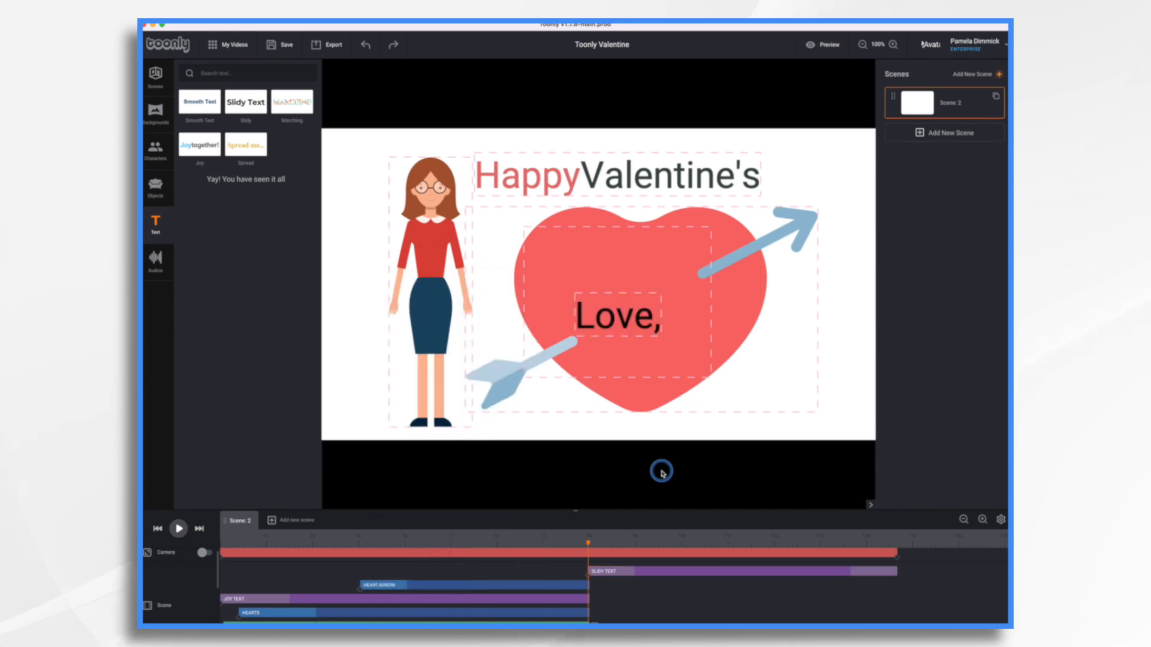
pyautogui.click(644, 309)
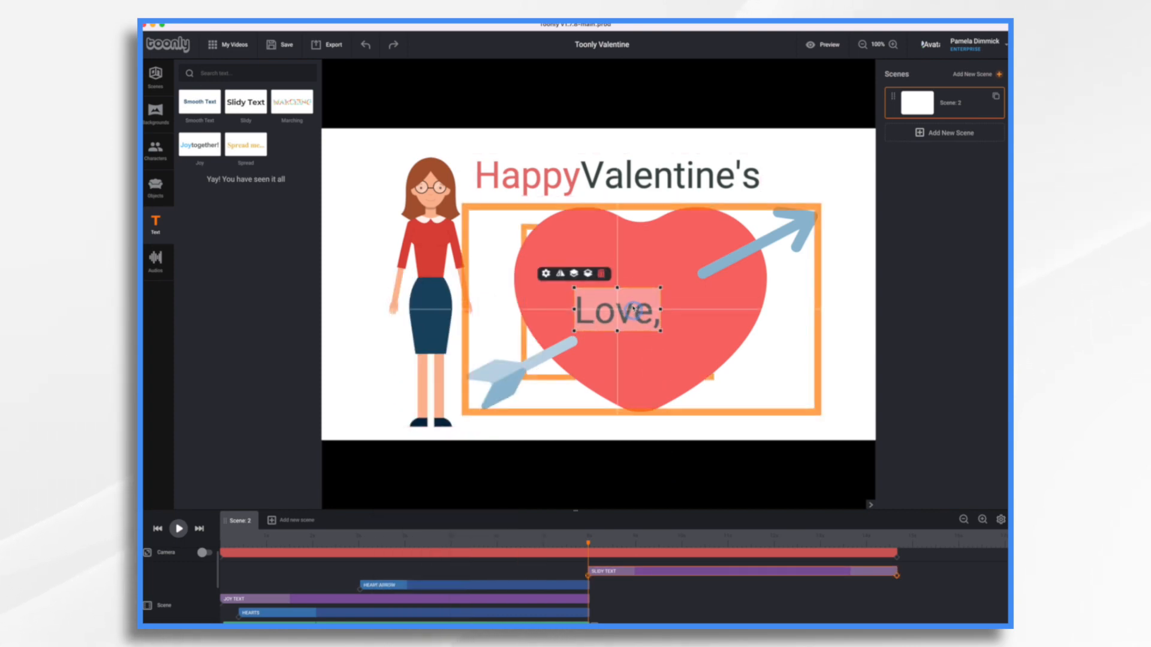
pyautogui.moveTo(644, 308); pyautogui.dragTo(616, 266)
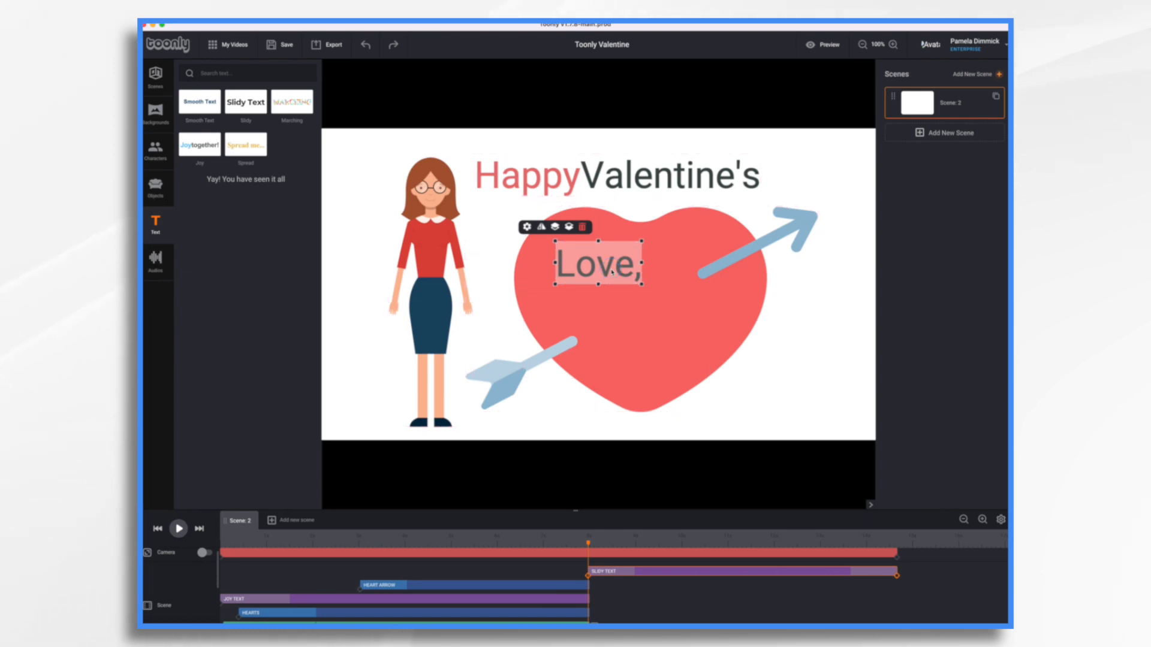
# Duplicate the "Love," text, place the copy below and to its right, and change its content to the sender's first name
pyautogui.press('super+v')
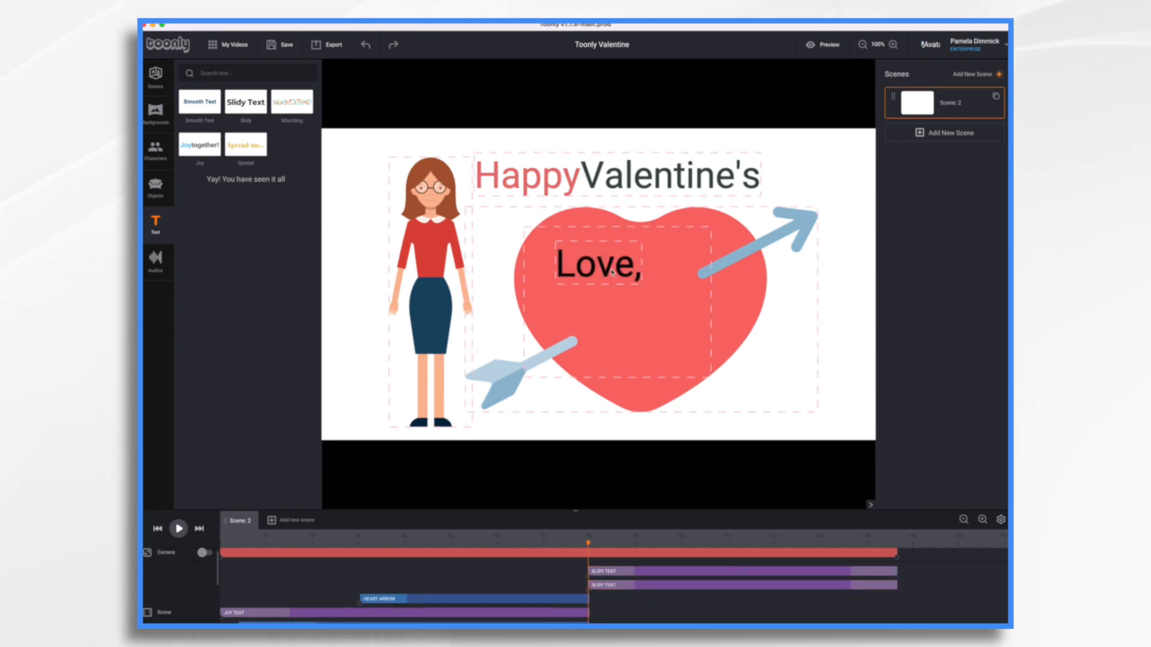
pyautogui.moveTo(612, 273); pyautogui.dragTo(664, 325)
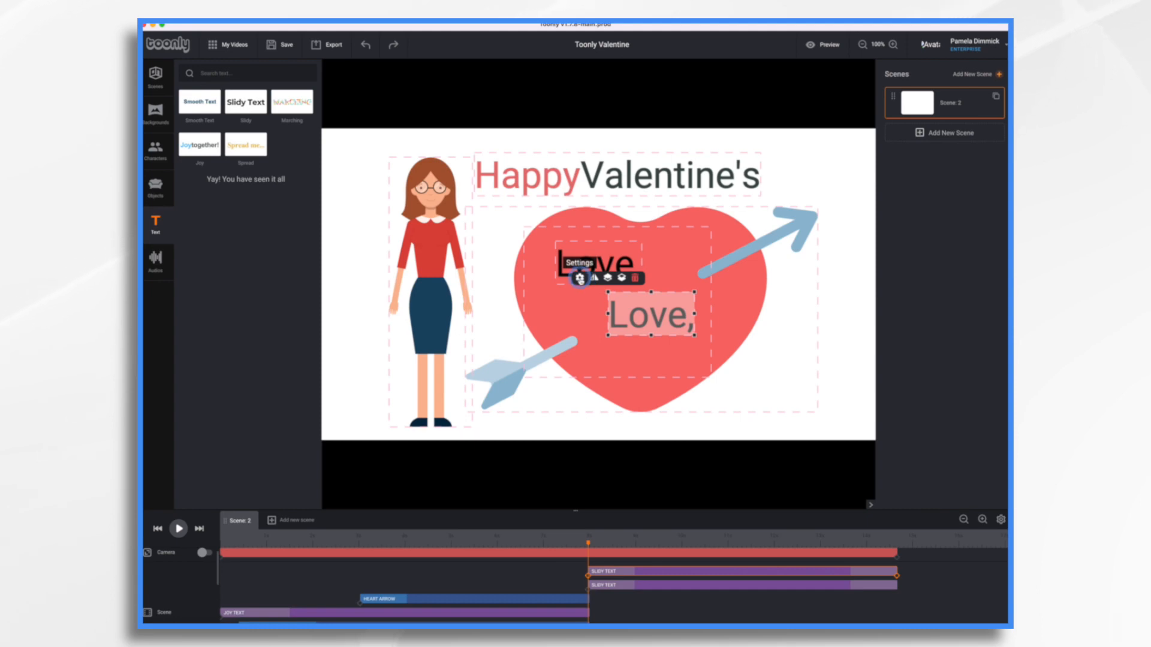
pyautogui.click(580, 277)
pyautogui.click(469, 321)
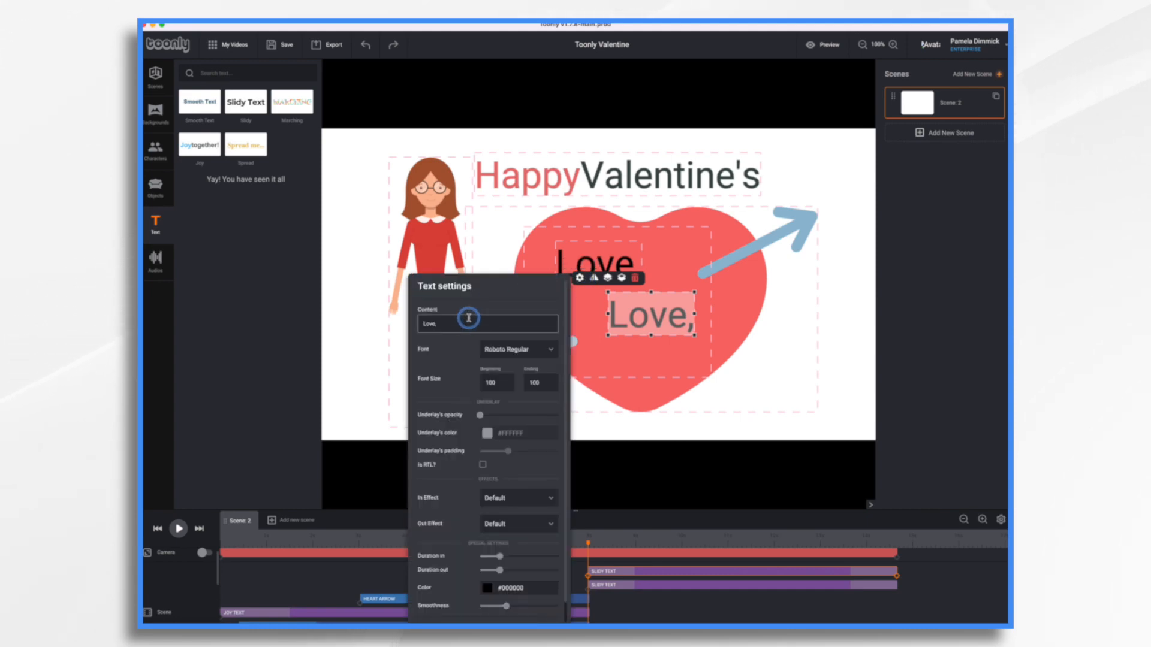
pyautogui.press('BackSpace')
pyautogui.press('BackSpace')
pyautogui.press('BackSpace')
pyautogui.press('BackSpace')
pyautogui.press('BackSpace')
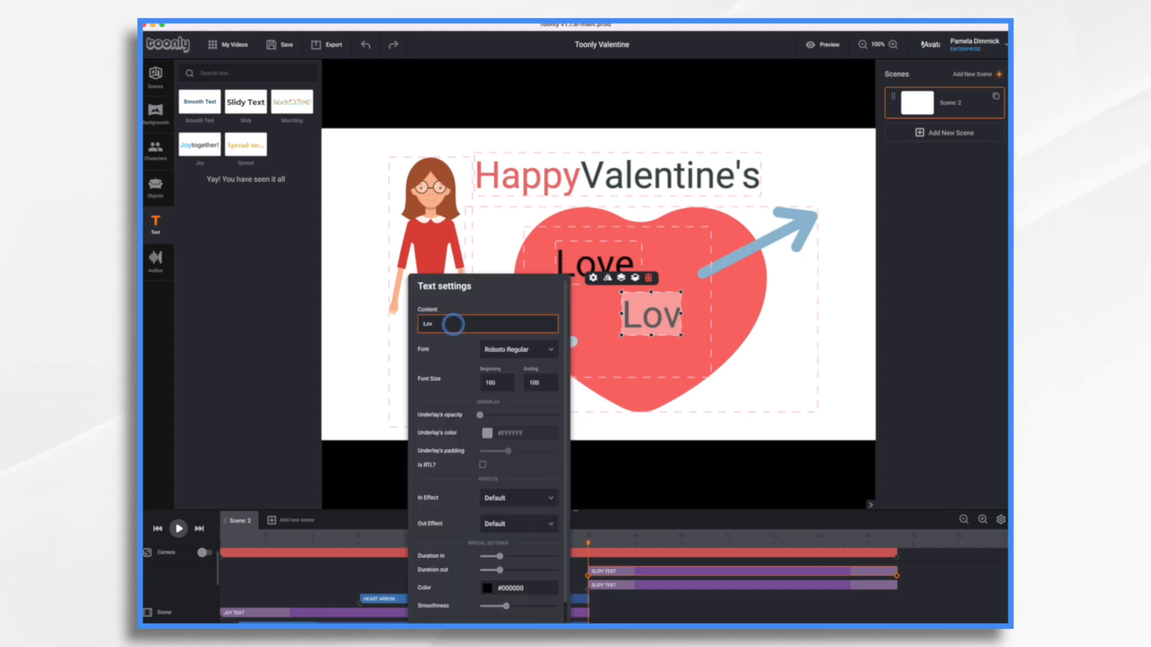
pyautogui.write('Pam')
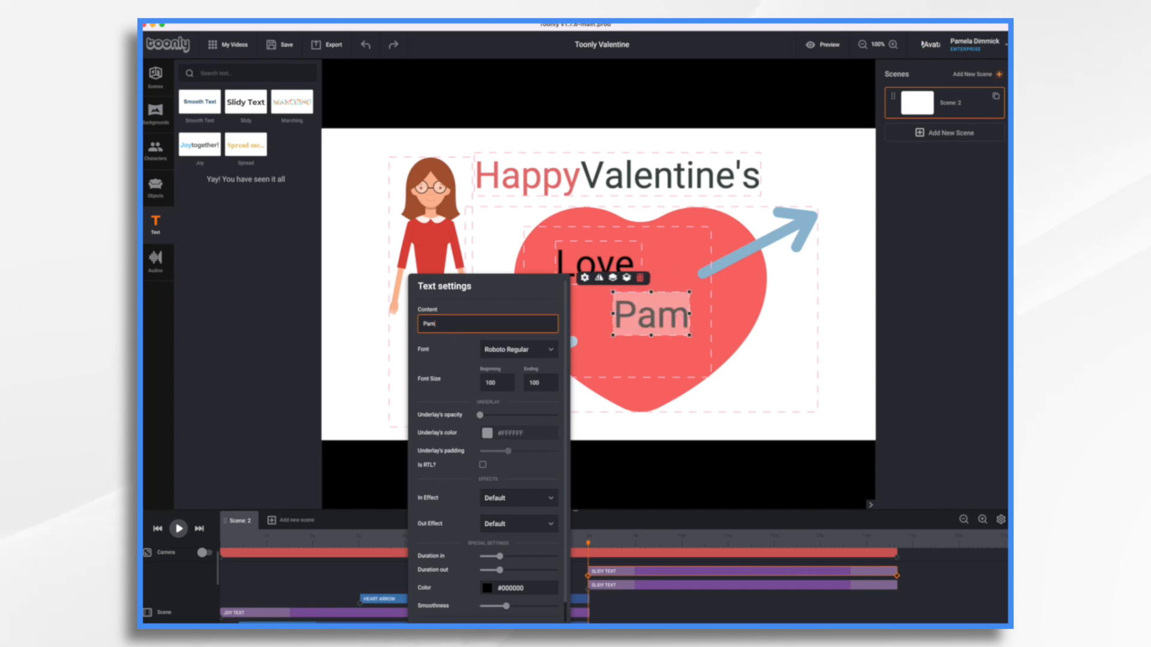
pyautogui.click(616, 488)
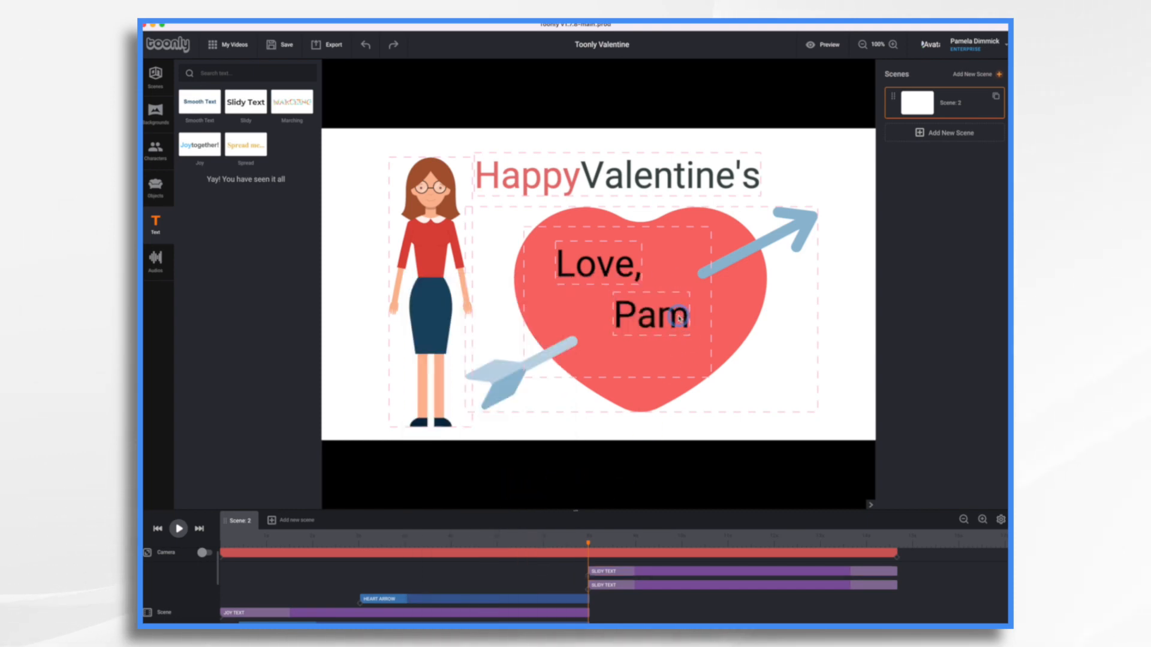
# Start both Slidy text clips shortly after the Heart Arrow clip and trim their ends to match its end
pyautogui.scroll(-3, 701, 595)
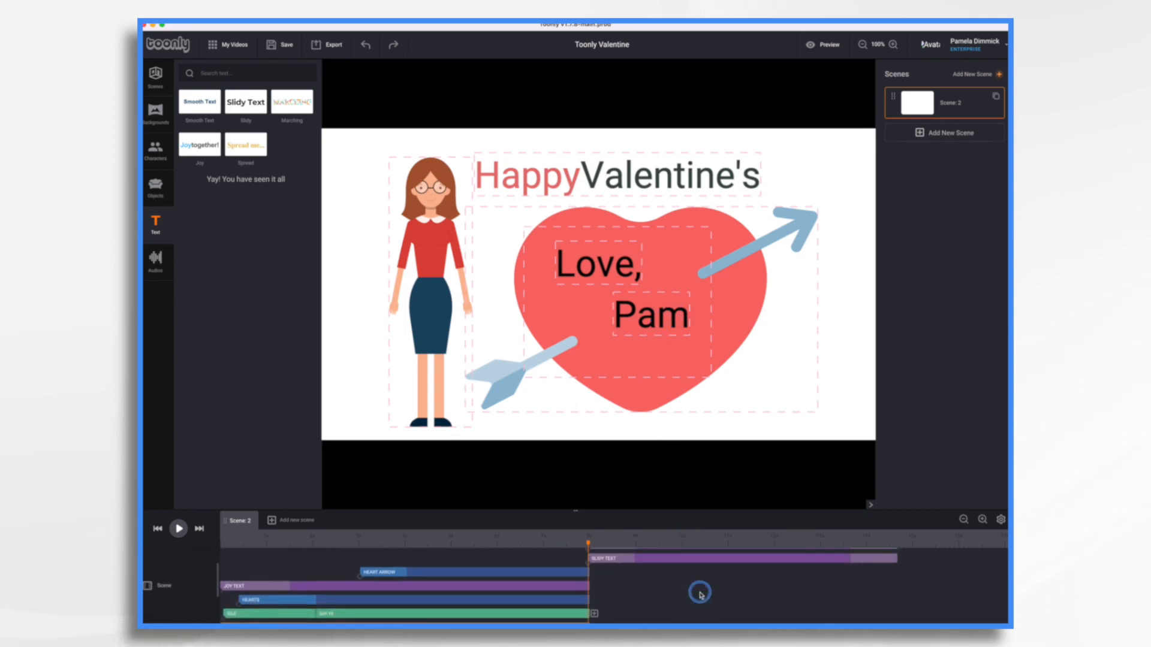
pyautogui.moveTo(662, 568); pyautogui.dragTo(466, 571)
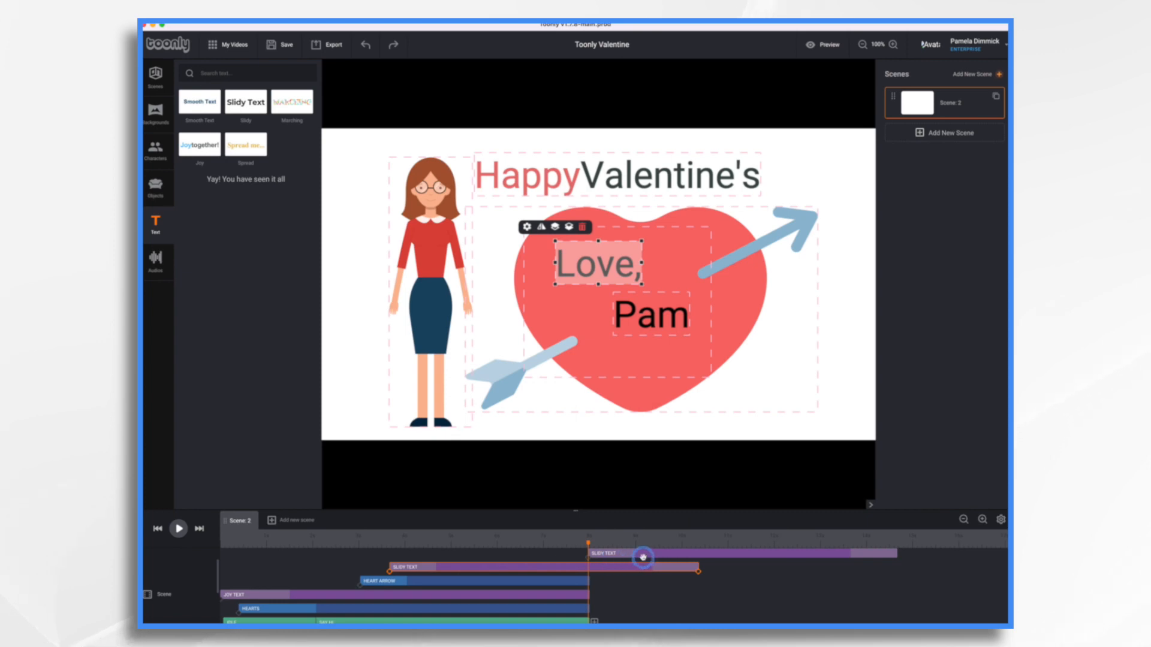
pyautogui.moveTo(643, 558); pyautogui.dragTo(427, 543)
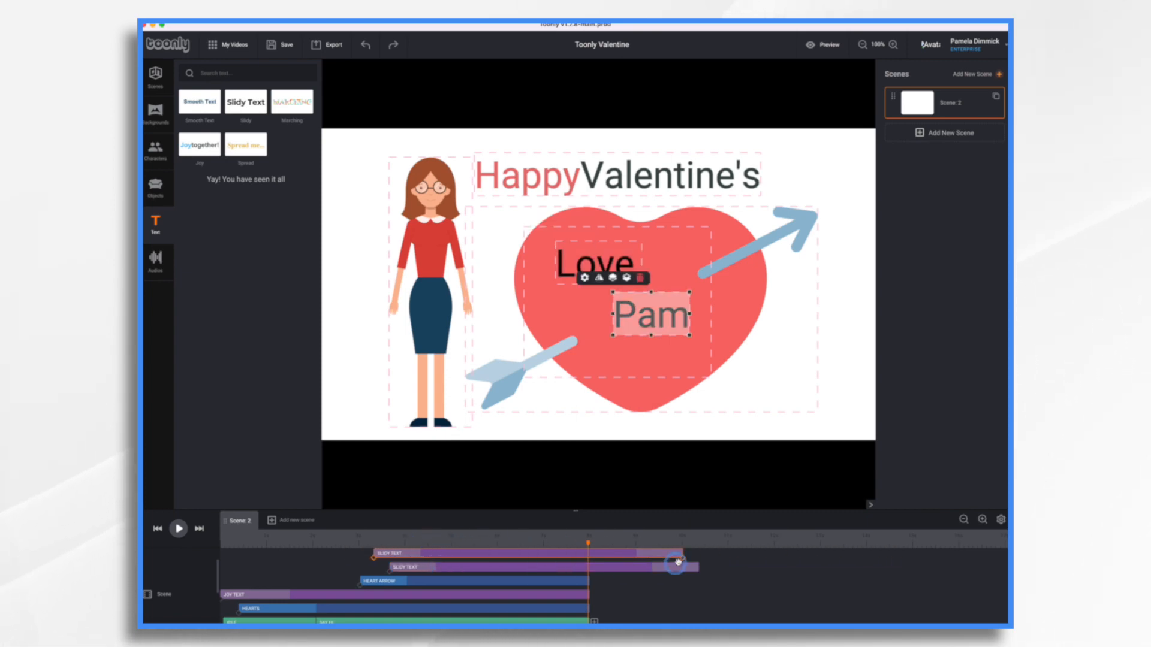
pyautogui.moveTo(697, 566); pyautogui.dragTo(588, 562)
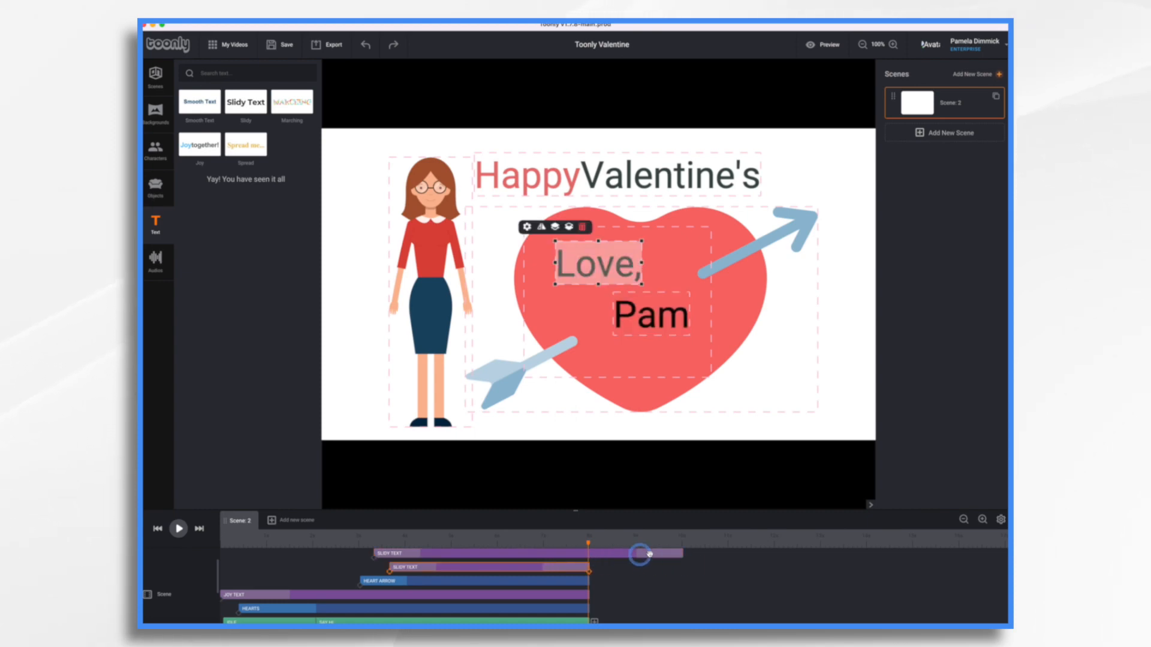
pyautogui.moveTo(680, 553); pyautogui.dragTo(589, 552)
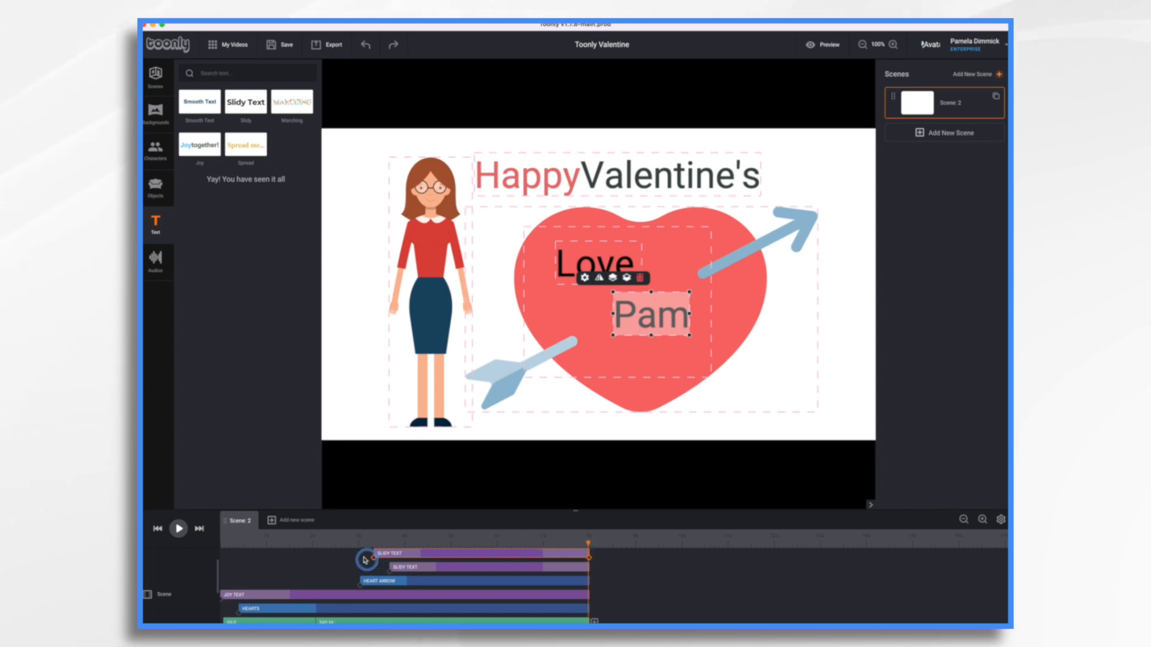
pyautogui.click(348, 542)
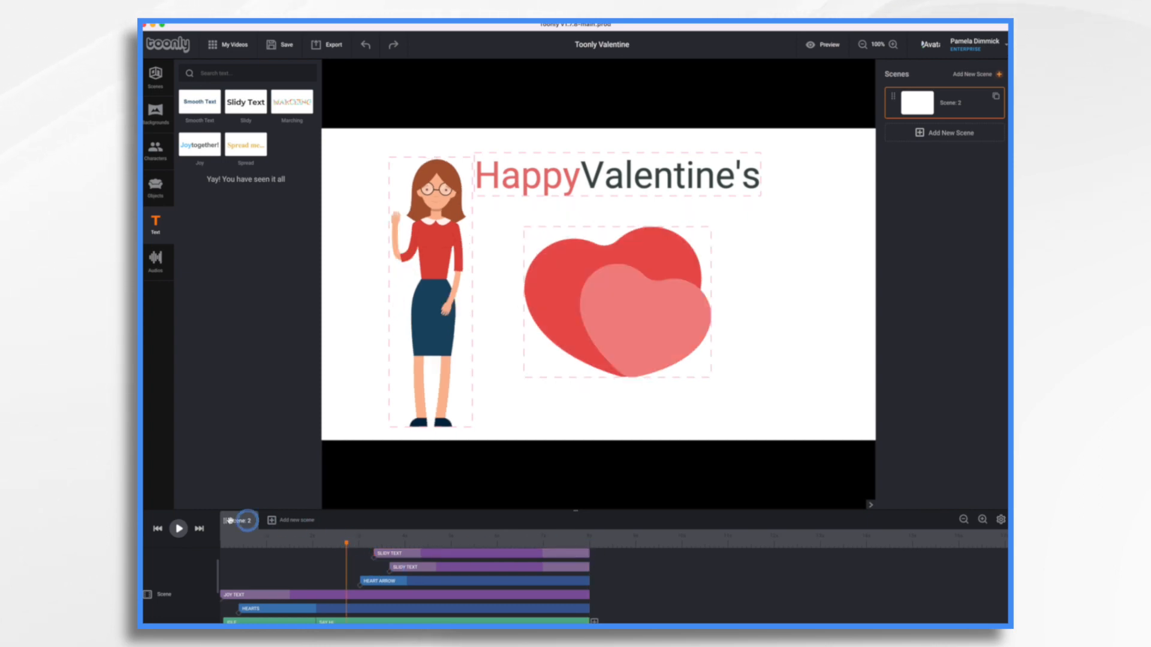
# Play the scene up to the signature and delay the name's Slidy text clip so it starts after the "Love," clip
pyautogui.click(176, 528)
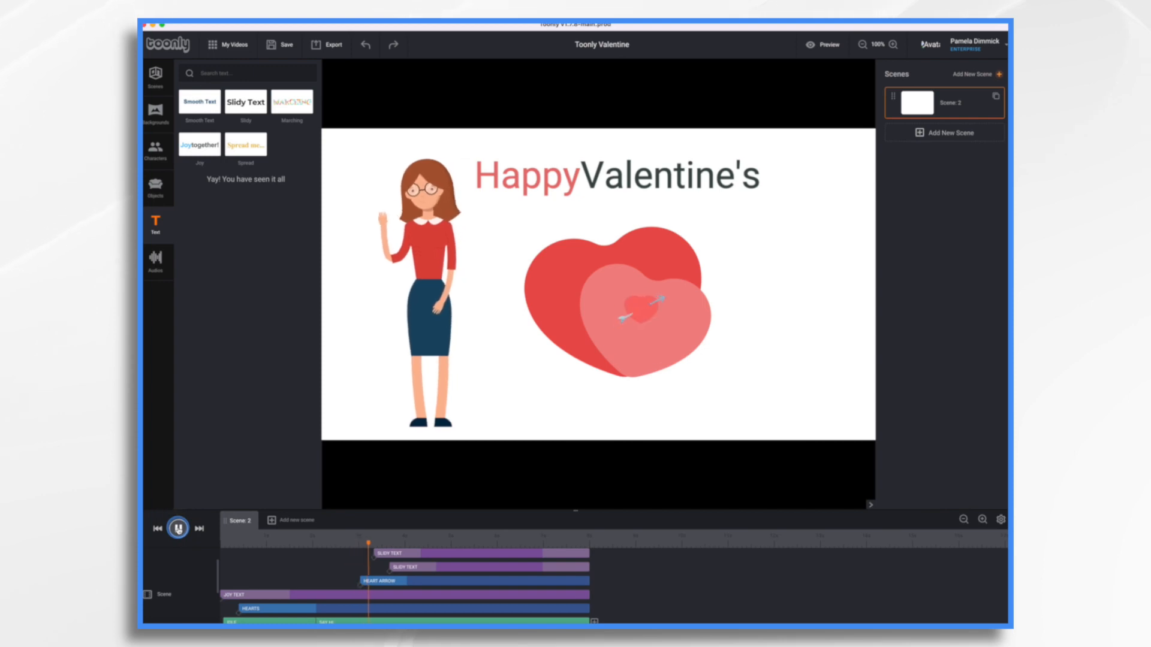
pyautogui.click(178, 529)
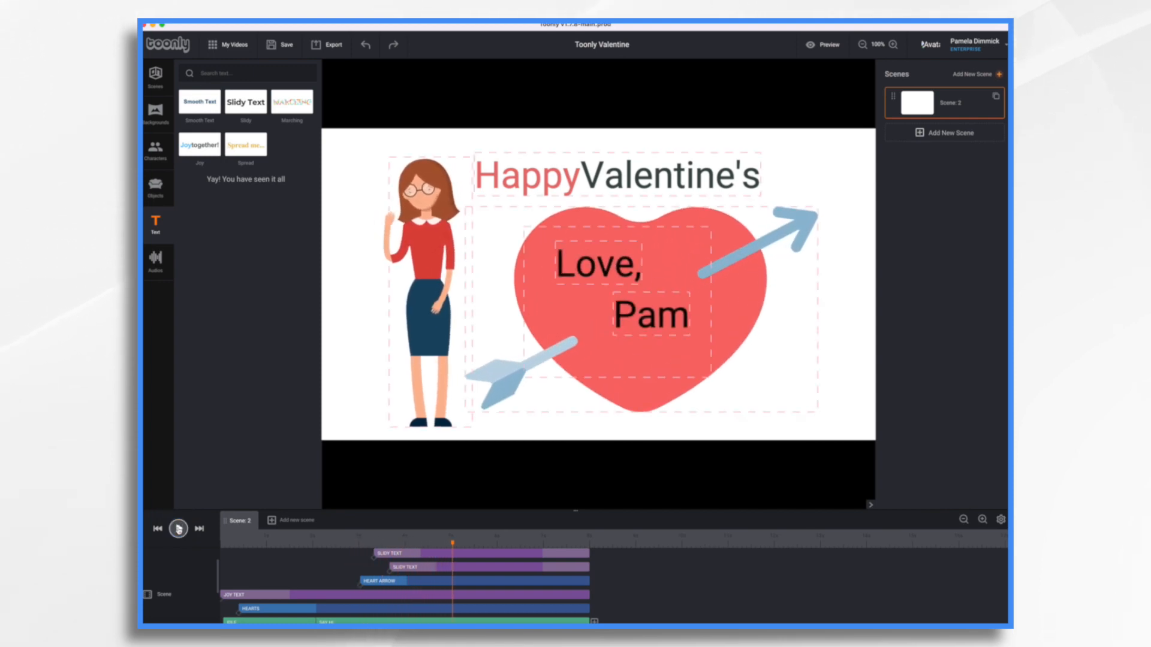
pyautogui.click(376, 552)
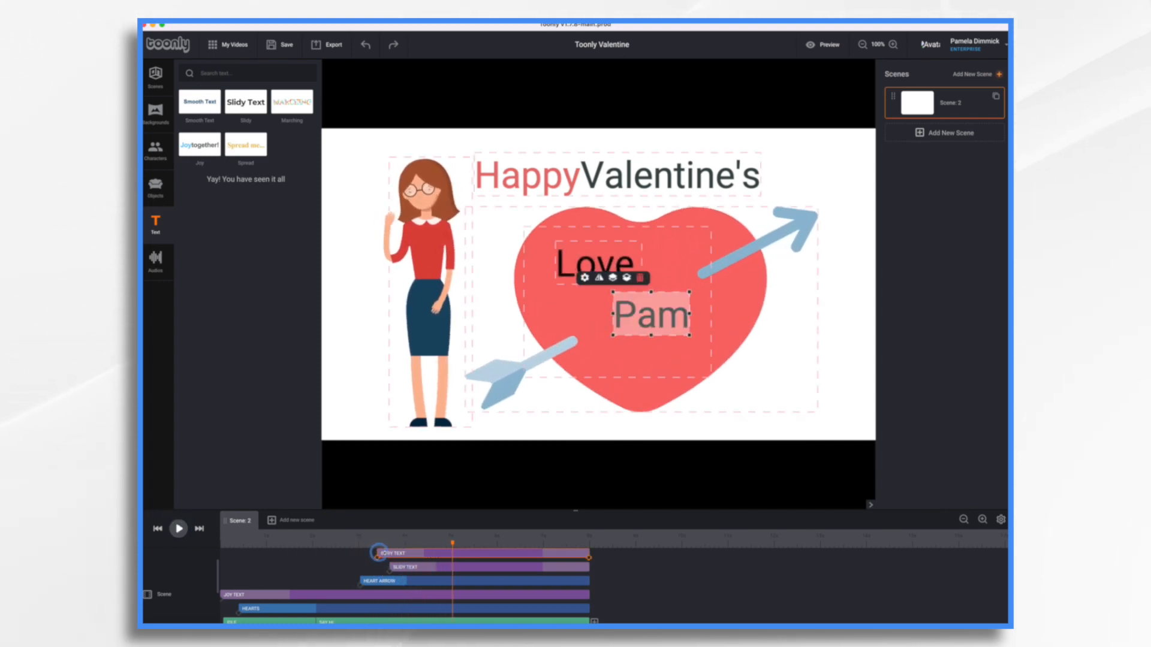
pyautogui.moveTo(376, 552); pyautogui.dragTo(421, 554)
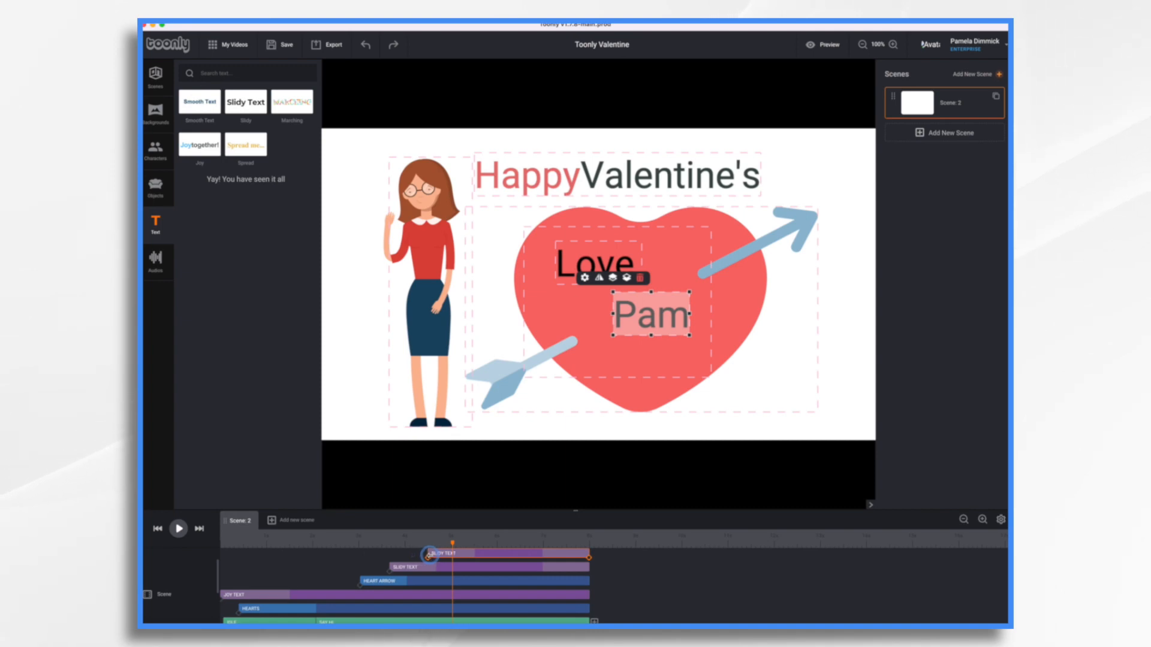
# Play back the signature's entrance and extend the start of the Heart Arrow clip slightly earlier, keeping its end in place
pyautogui.click(365, 542)
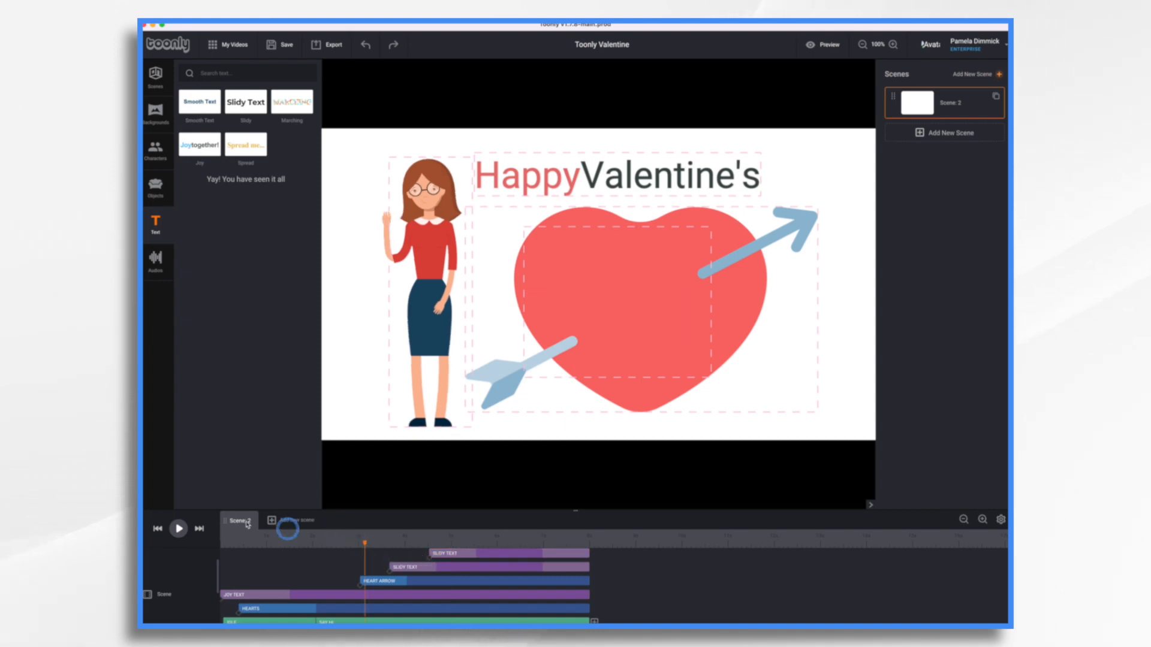
pyautogui.click(178, 528)
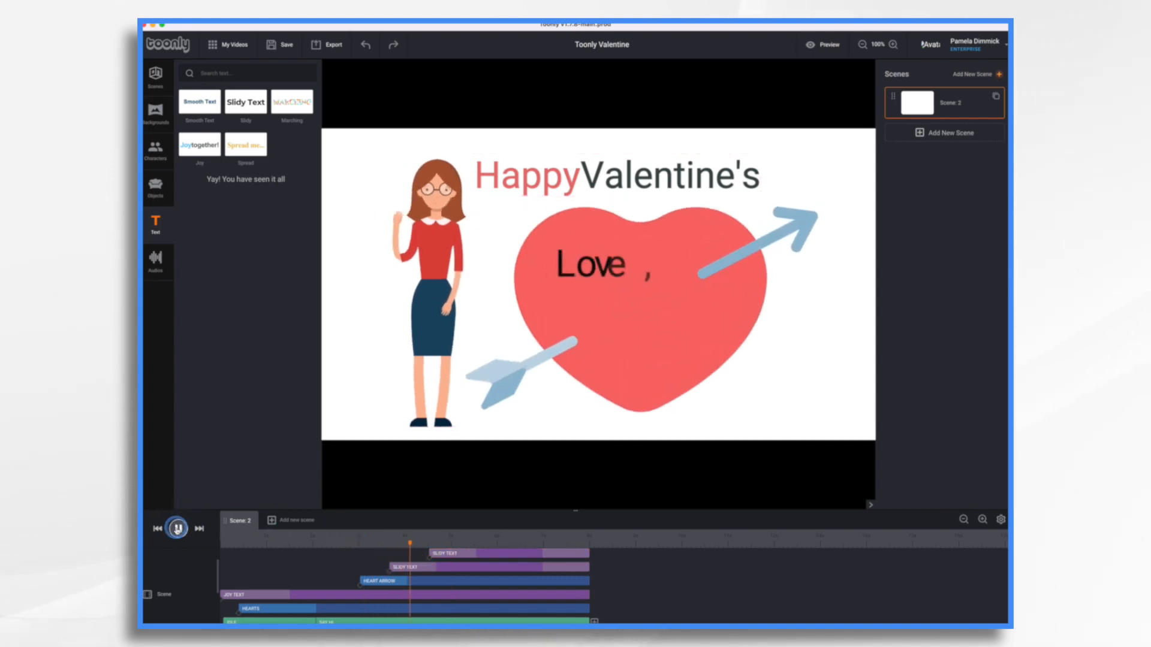
pyautogui.click(178, 529)
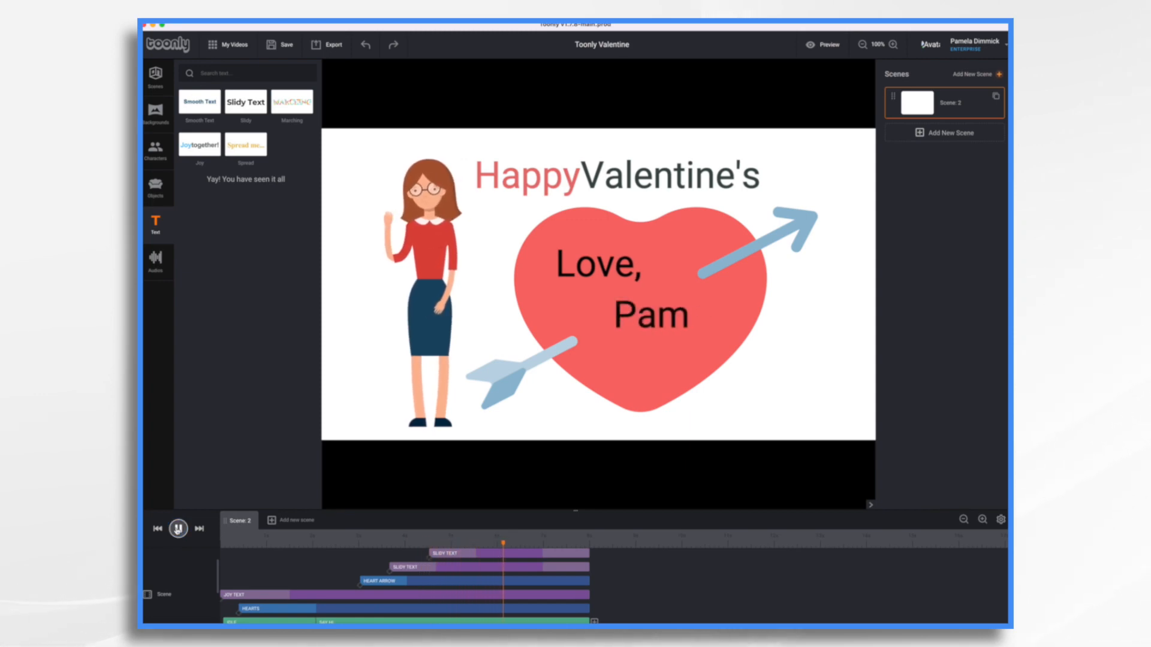
pyautogui.click(359, 581)
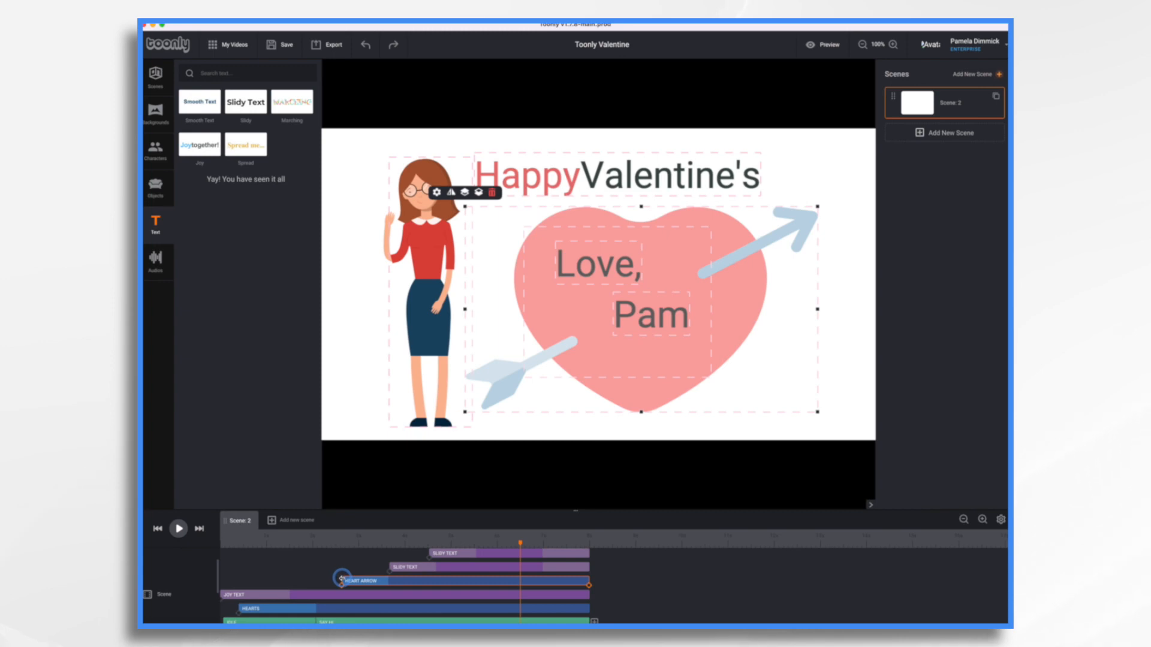
# Play the scene from about the 2-second mark to check the timing of the Heart Arrow and signature texts
pyautogui.click(316, 543)
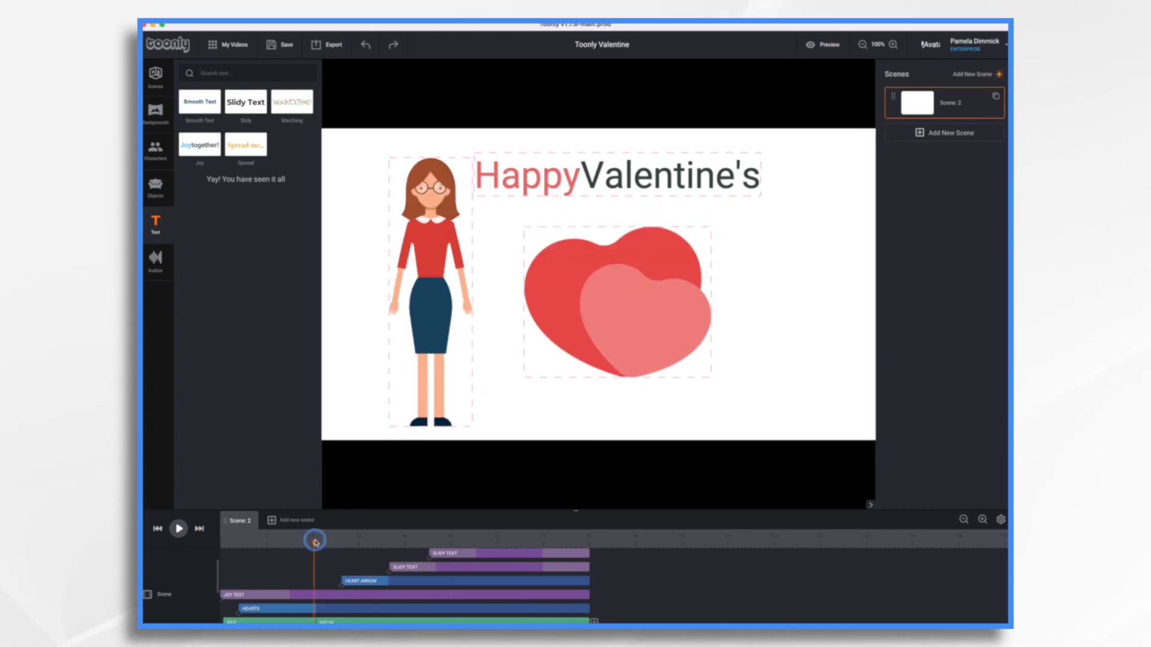
pyautogui.click(178, 528)
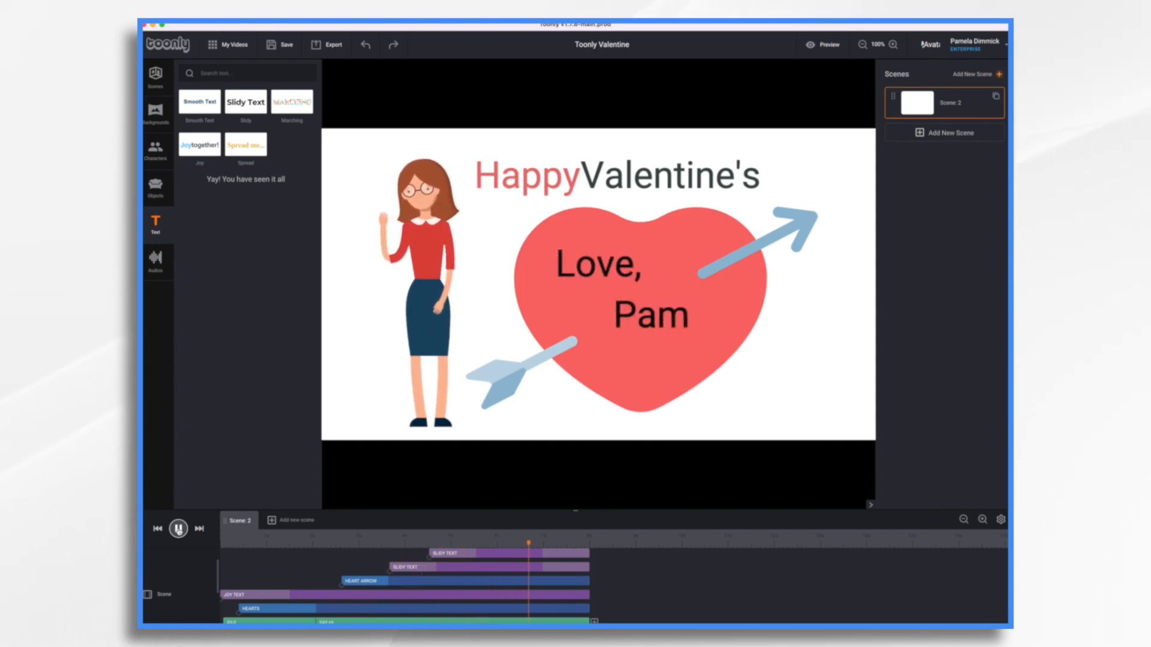
pyautogui.click(178, 529)
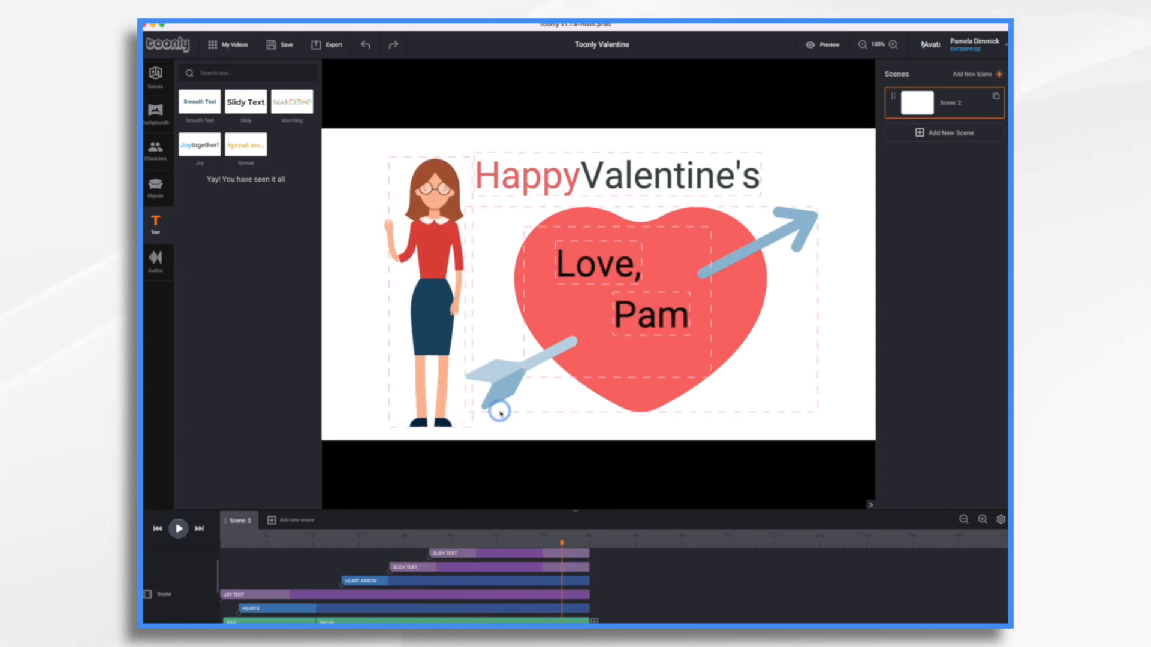
# Record a voiceover with the default microphone from the start of Scene 2 while the animation plays
pyautogui.scroll(-5, 398, 530)
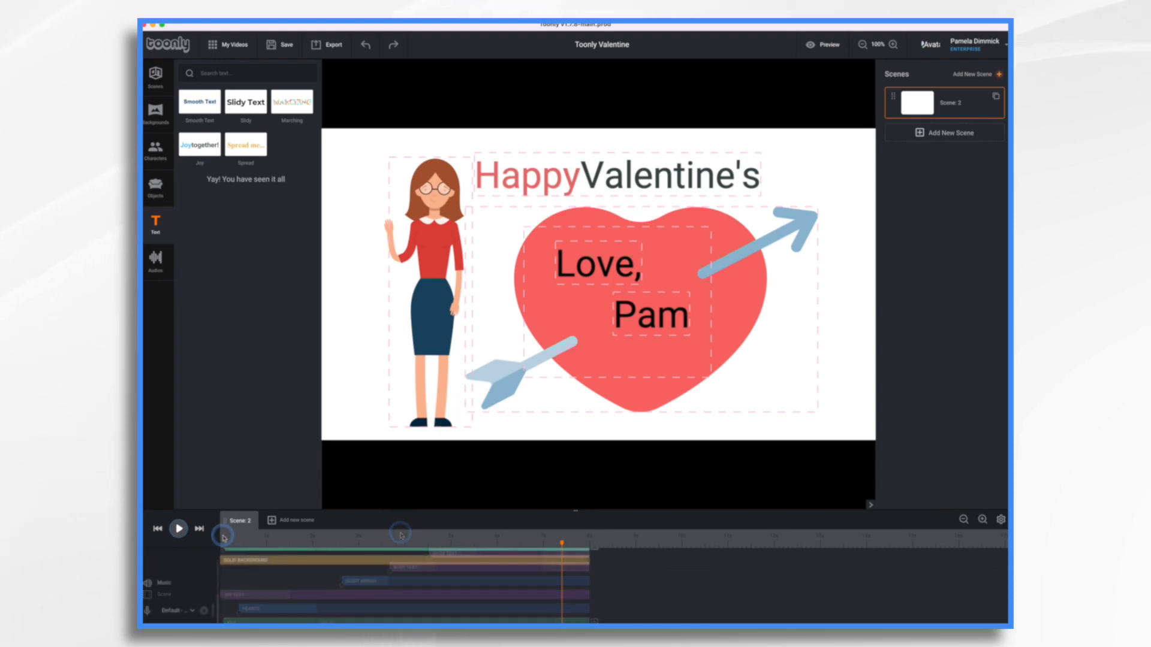
pyautogui.click(223, 537)
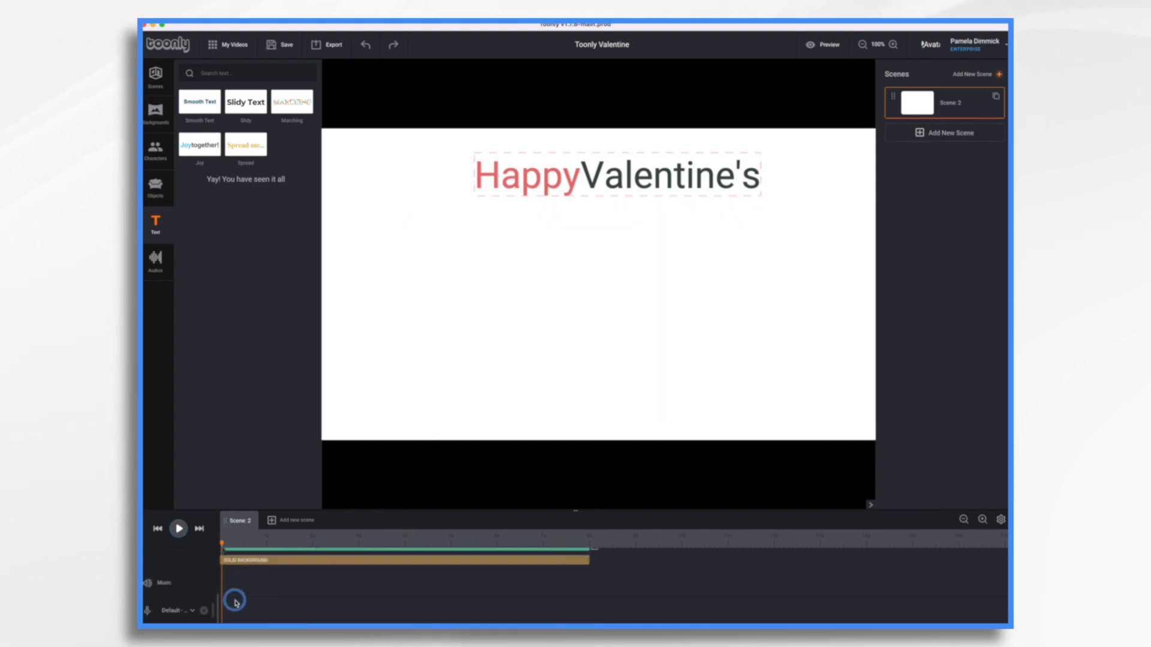
pyautogui.click(205, 612)
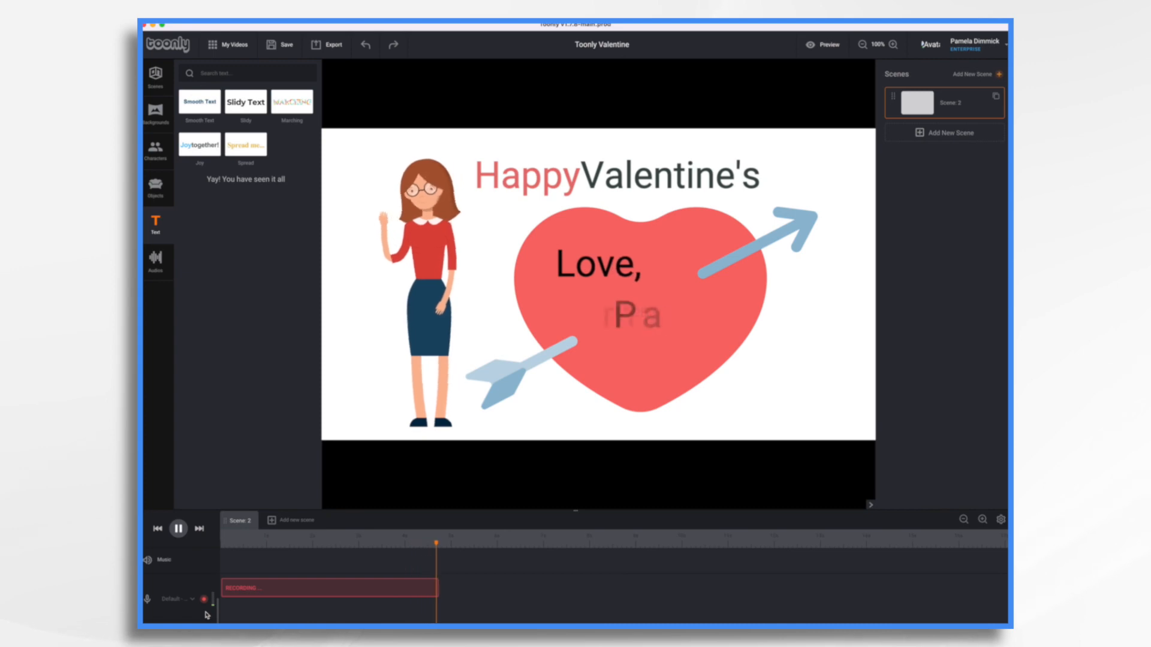
pyautogui.click(204, 600)
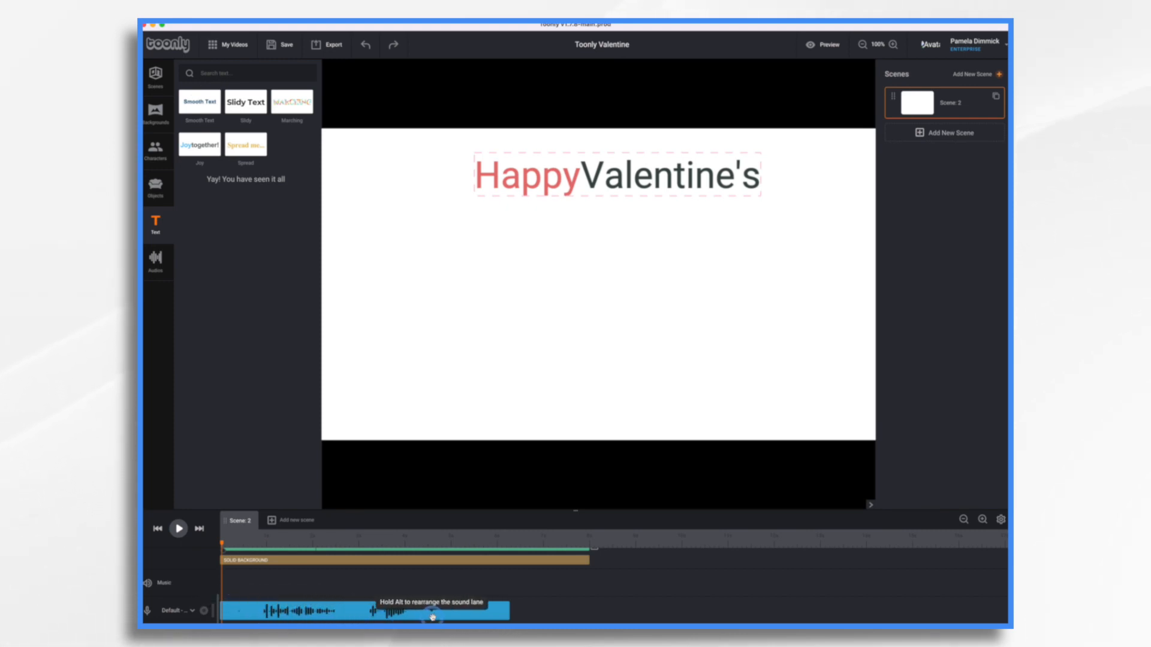
# Play Scene 2 from the beginning to check the recorded voiceover against the animation
pyautogui.click(159, 530)
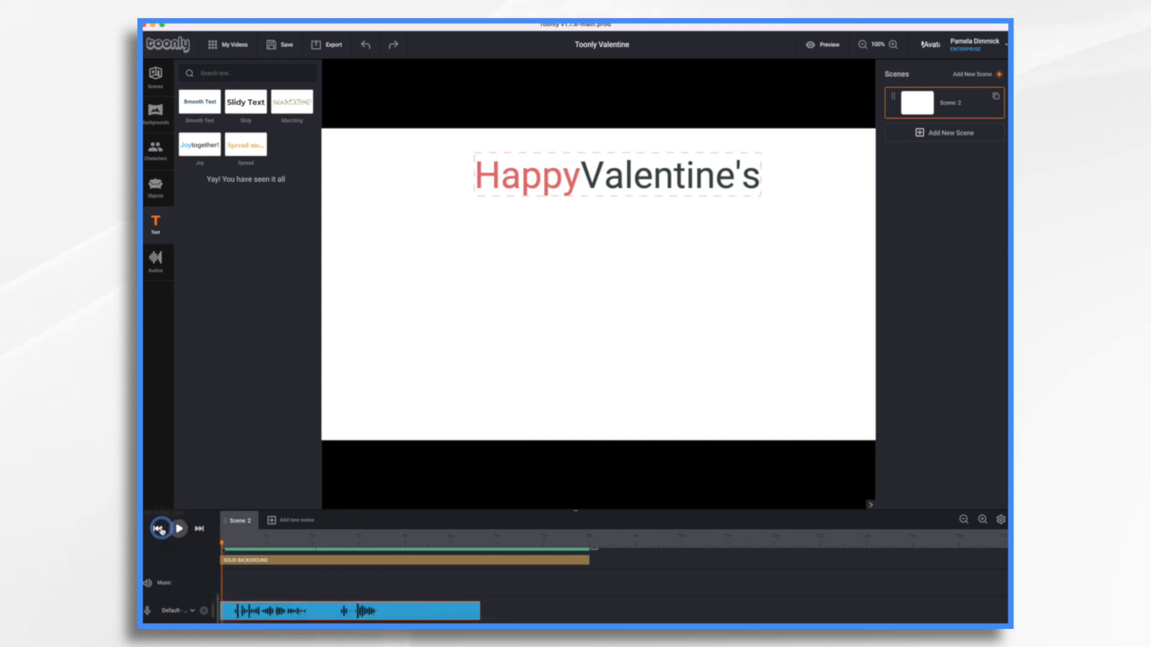
pyautogui.click(179, 529)
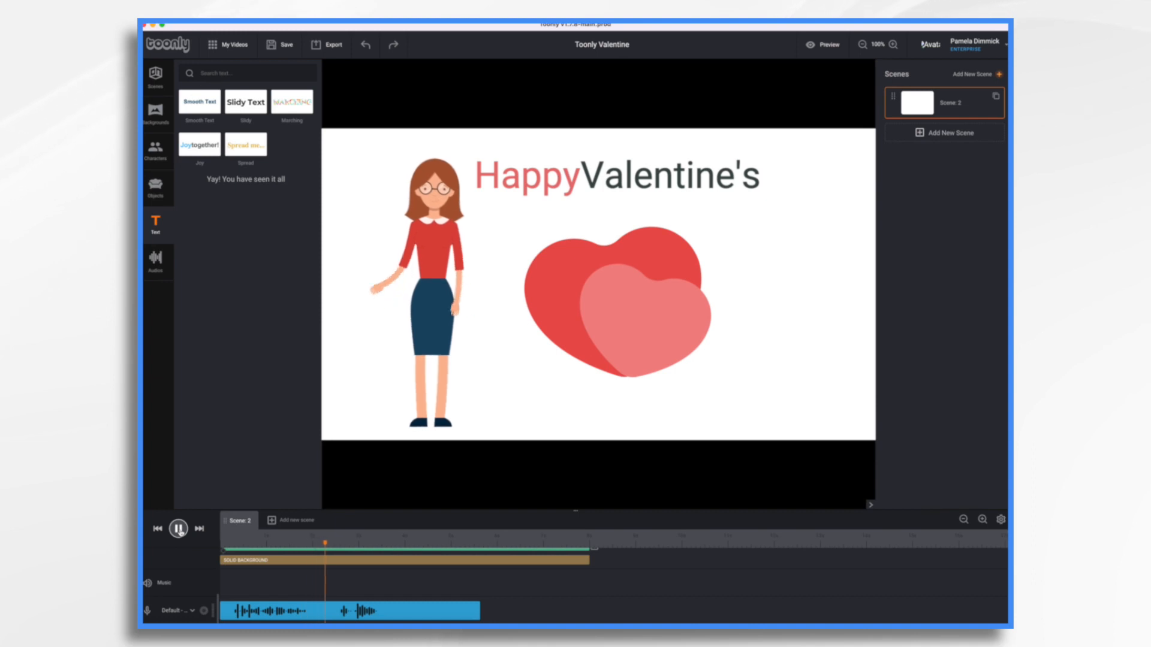
pyautogui.click(179, 529)
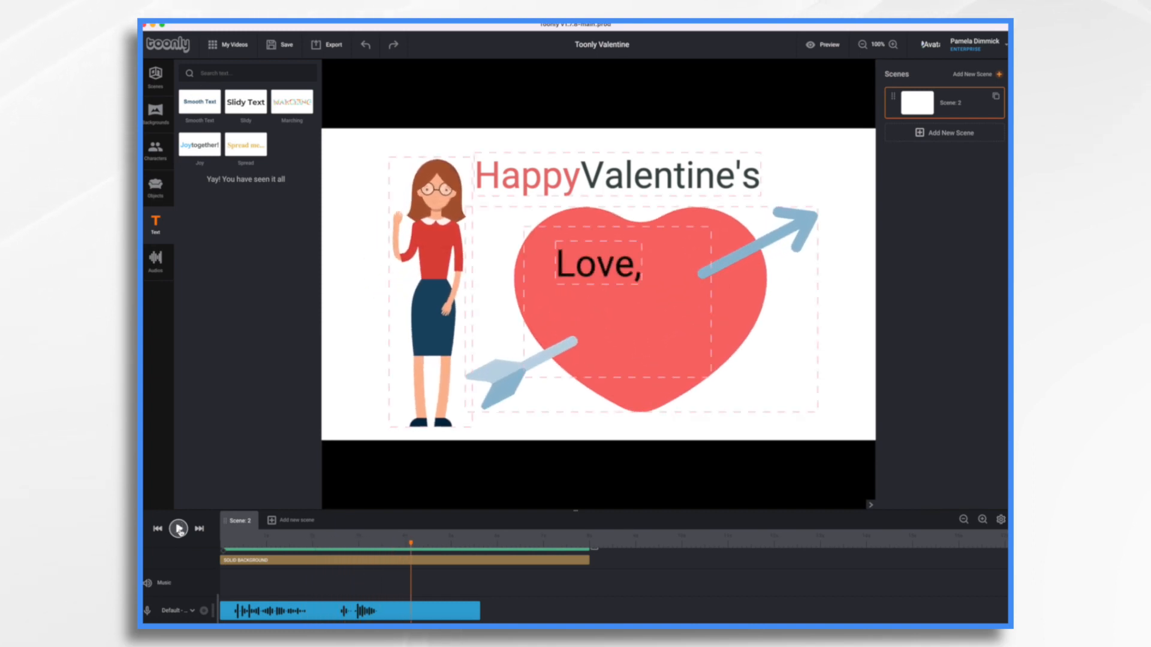